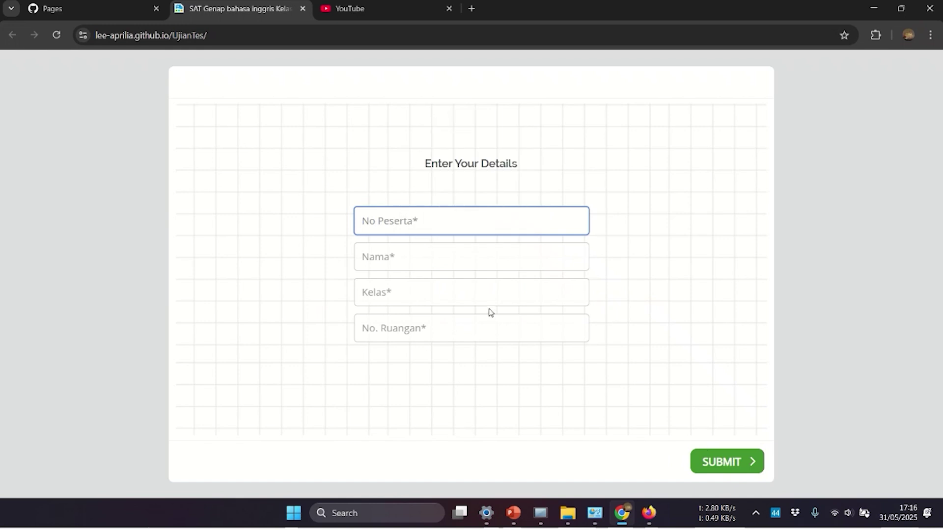
Step: Fill in the No Peserta, Nama, Kelas and No. Ruangan fields with 1, submit them and continue past the quiz instructions
{"action": "type", "text": "1"}
{"action": "key", "text": "Tab"}
{"action": "type", "text": "1"}
{"action": "key", "text": "Tab"}
{"action": "type", "text": "1"}
{"action": "key", "text": "Tab"}
{"action": "type", "text": "1"}
{"action": "left_click", "coordinate": [750, 461]}
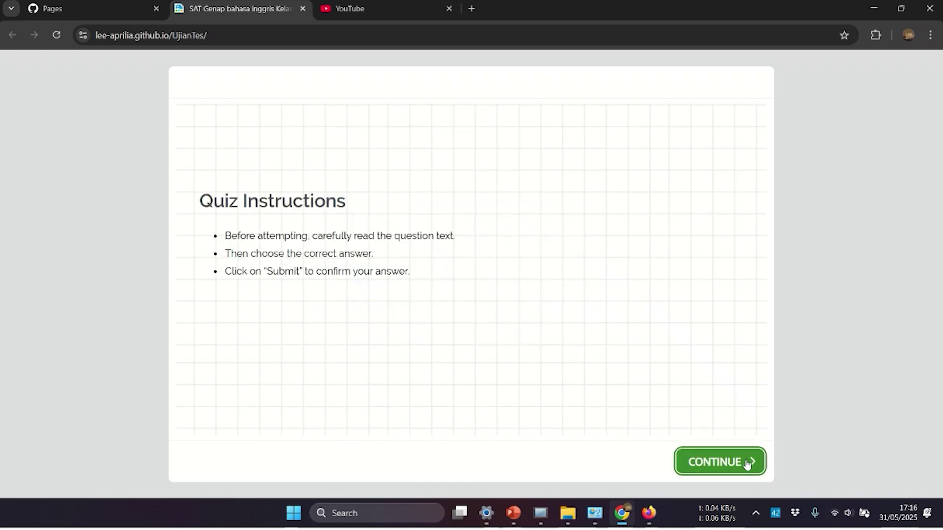
{"action": "left_click", "coordinate": [746, 463]}
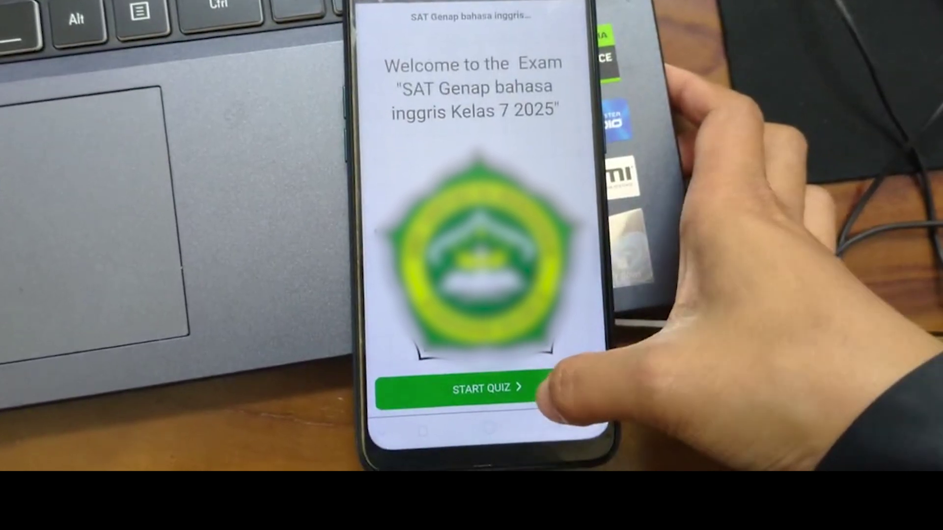
{"action": "left_click", "coordinate": [546, 387]}
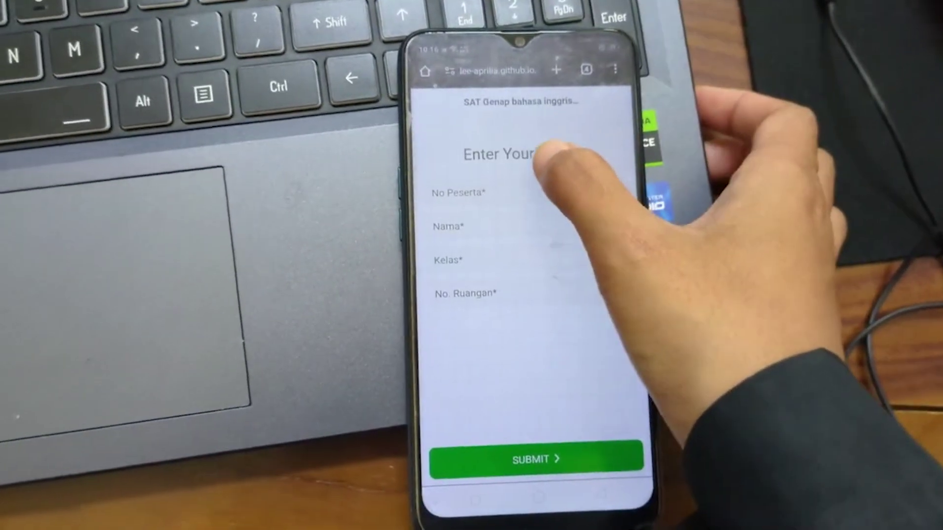
{"action": "left_click", "coordinate": [471, 193]}
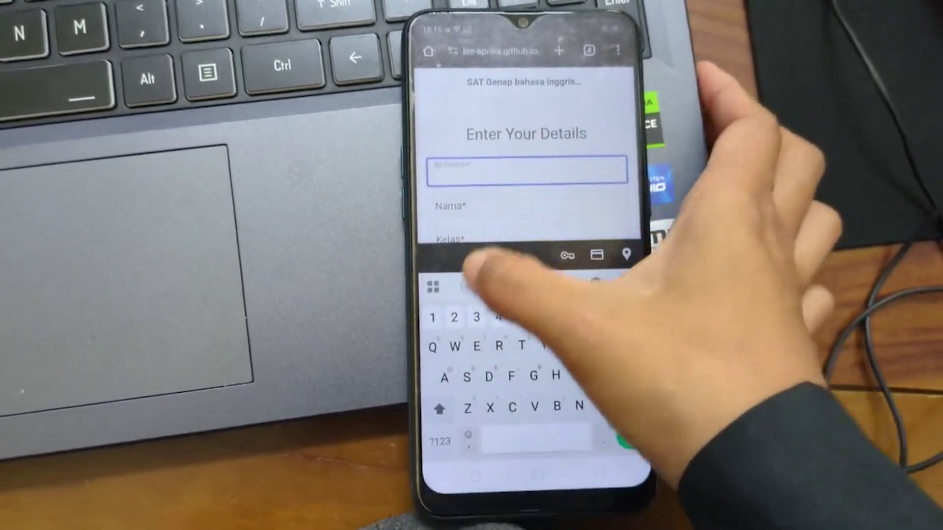
{"action": "type", "text": "1"}
{"action": "left_click", "coordinate": [486, 197]}
{"action": "type", "text": "1"}
{"action": "left_click", "coordinate": [491, 219]}
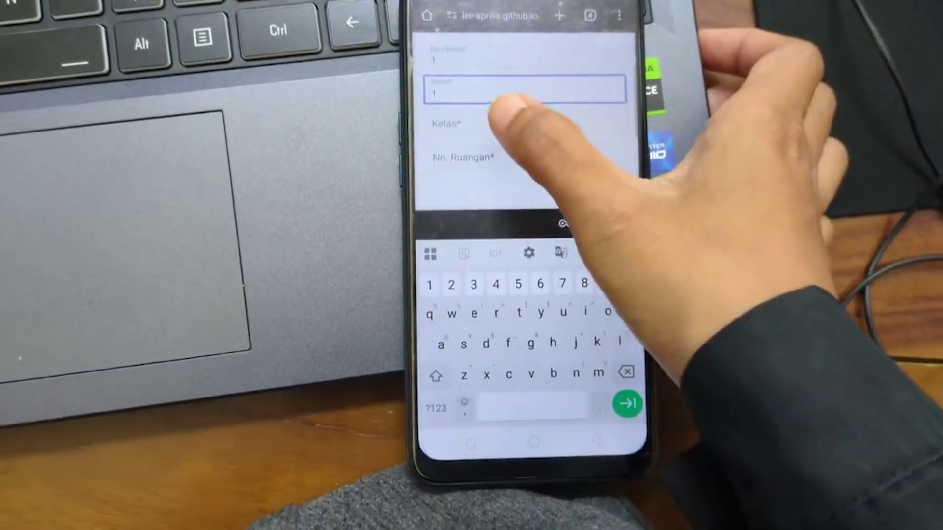
{"action": "type", "text": "1"}
{"action": "left_click", "coordinate": [491, 158]}
{"action": "type", "text": "2"}
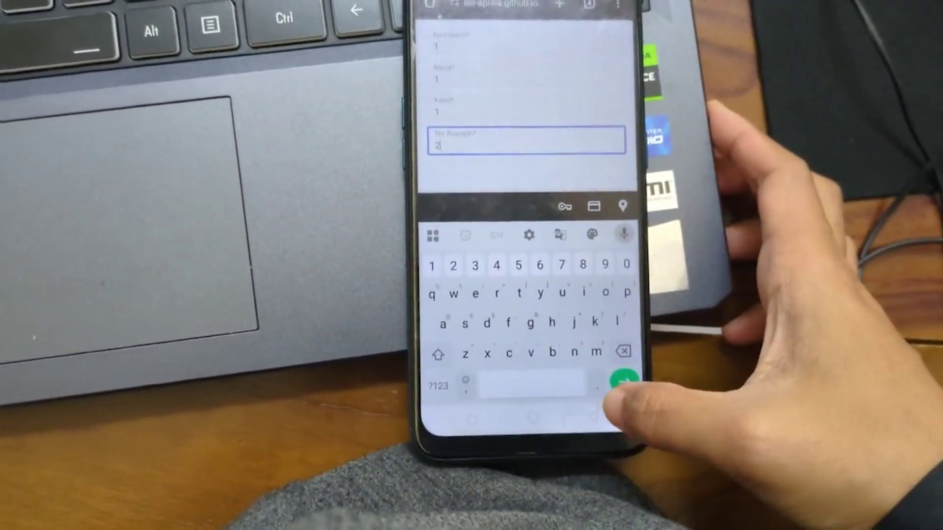
{"action": "left_click", "coordinate": [630, 392]}
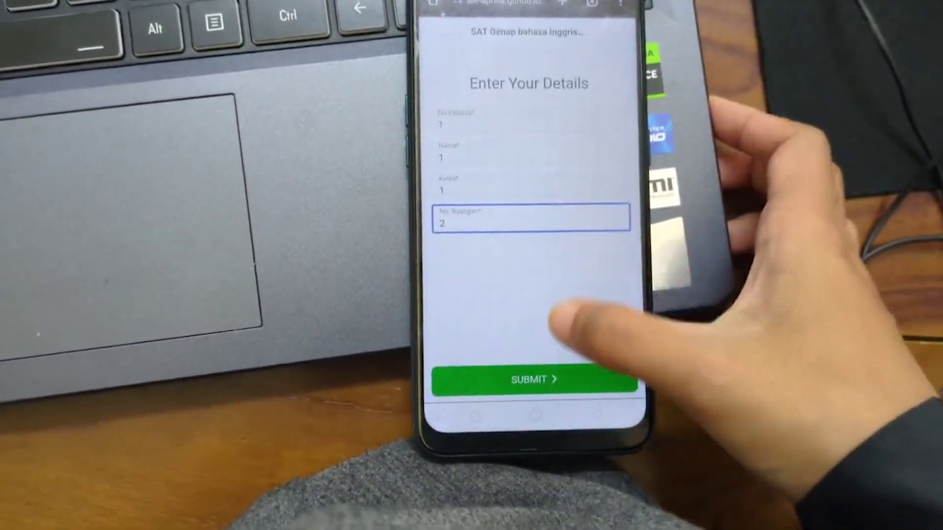
{"action": "left_click", "coordinate": [569, 379]}
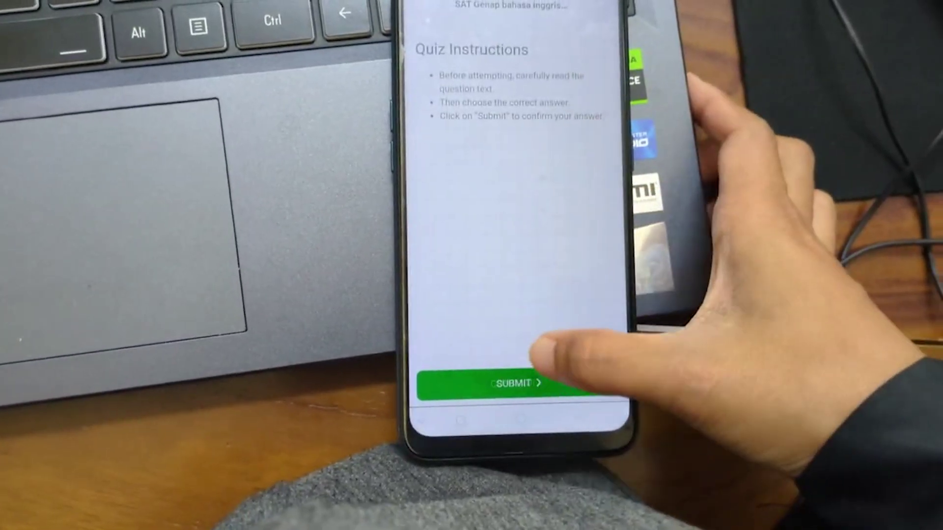
{"action": "left_click", "coordinate": [540, 384]}
{"action": "scroll", "coordinate": [541, 245], "scroll_direction": "down", "scroll_amount": 3}
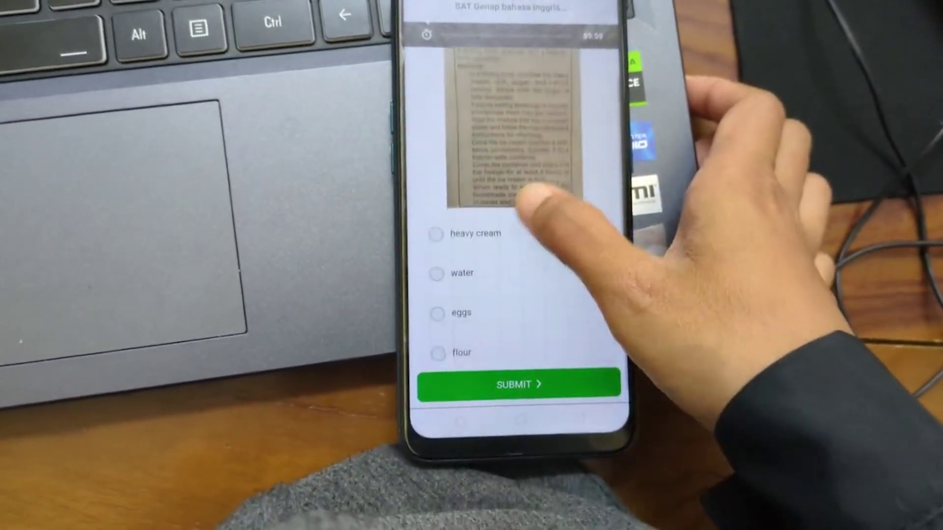
{"action": "left_click", "coordinate": [479, 233]}
{"action": "left_click", "coordinate": [568, 385]}
{"action": "scroll", "coordinate": [516, 246], "scroll_direction": "down", "scroll_amount": 3}
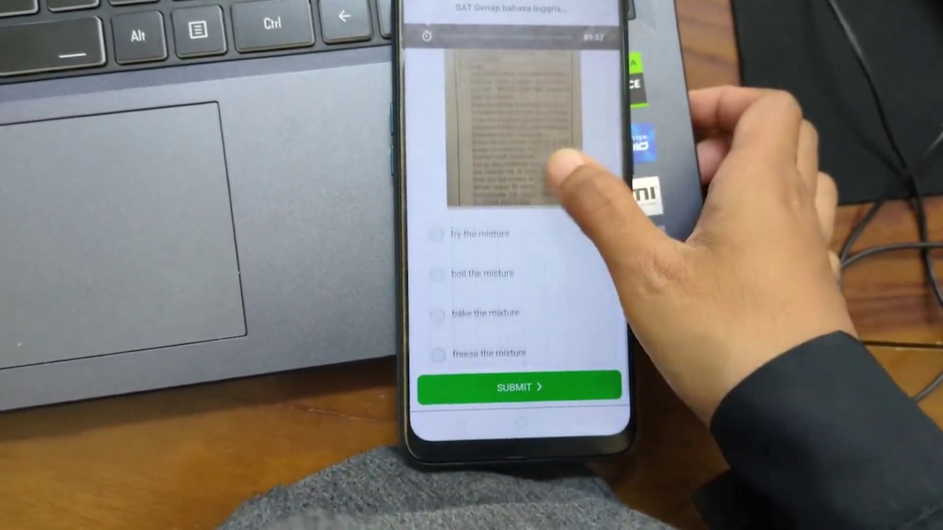
{"action": "left_click", "coordinate": [491, 265]}
{"action": "left_click", "coordinate": [565, 386]}
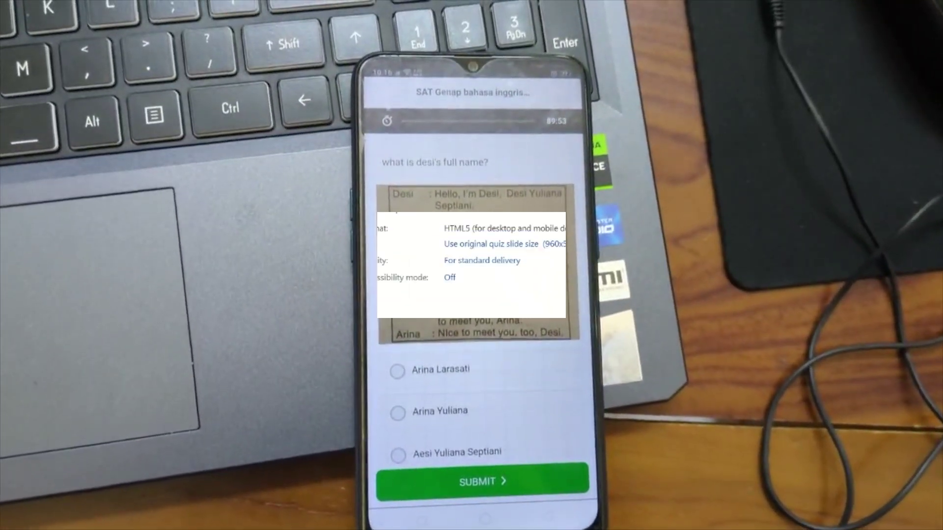
Step: Publish the quiz to My Computer with the project name "Test Ujian" and dismiss the completion dialog
{"action": "left_click_drag", "start_coordinate": [478, 158], "coordinate": [448, 159]}
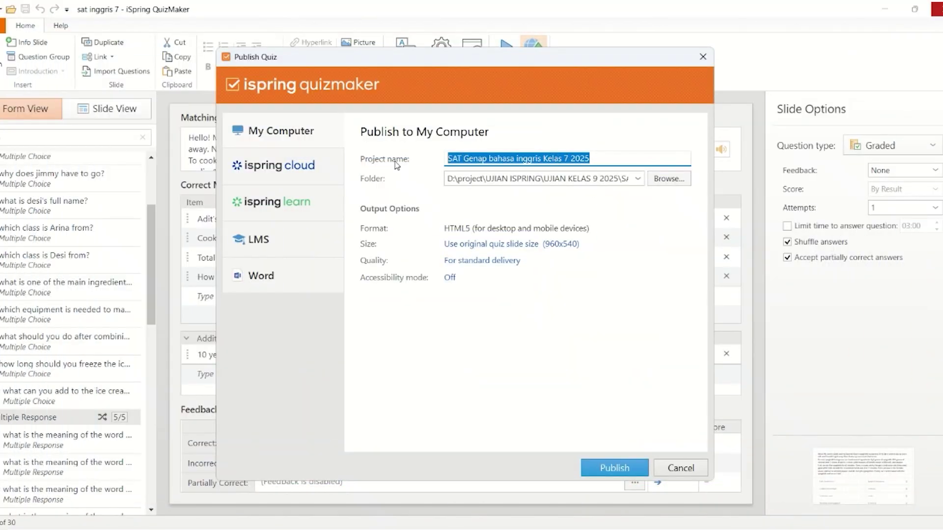
{"action": "type", "text": "Test"}
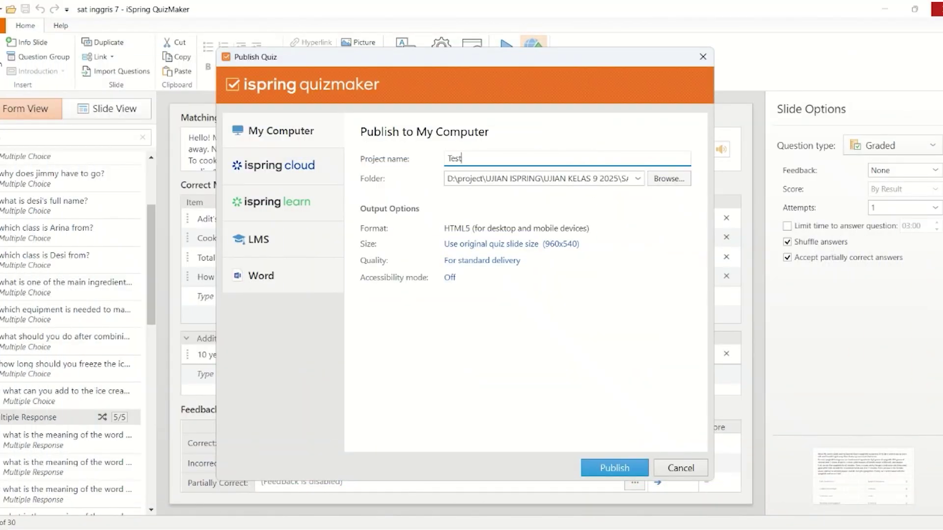
{"action": "type", "text": " Ujian"}
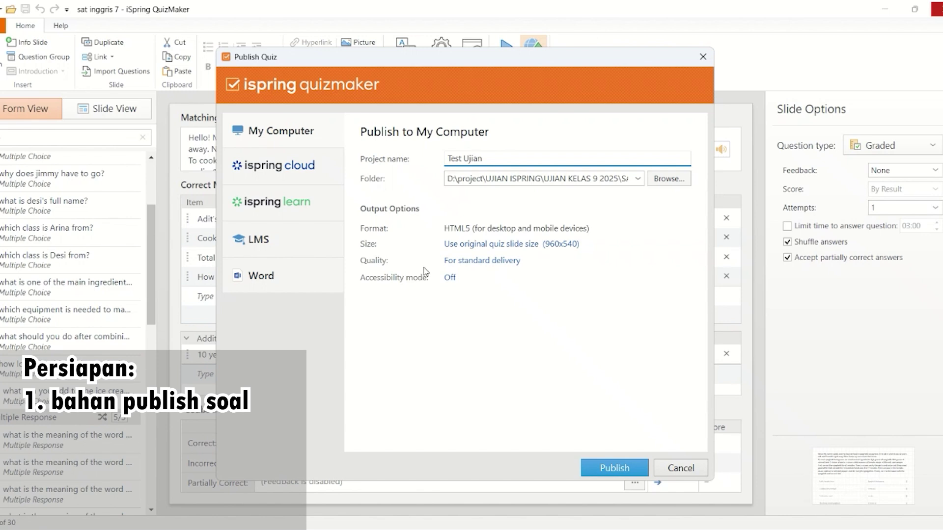
{"action": "left_click", "coordinate": [615, 469]}
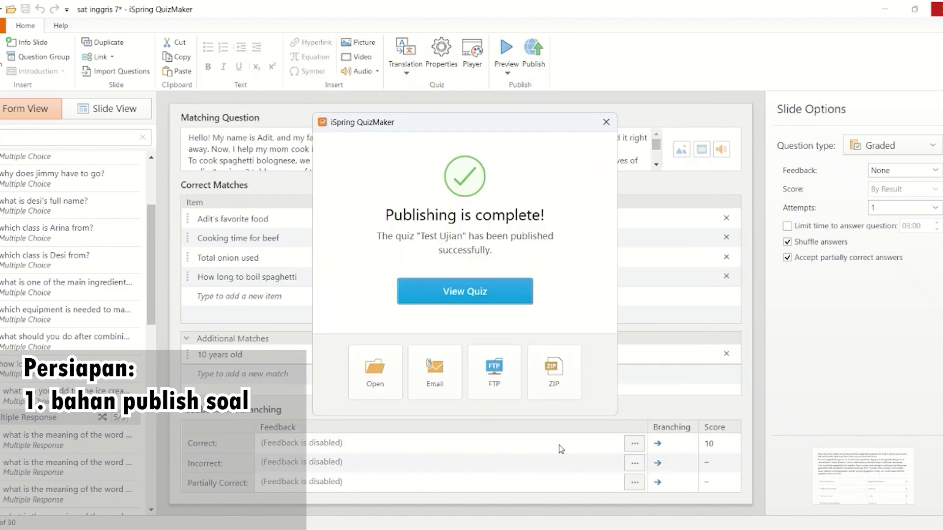
{"action": "left_click", "coordinate": [606, 122]}
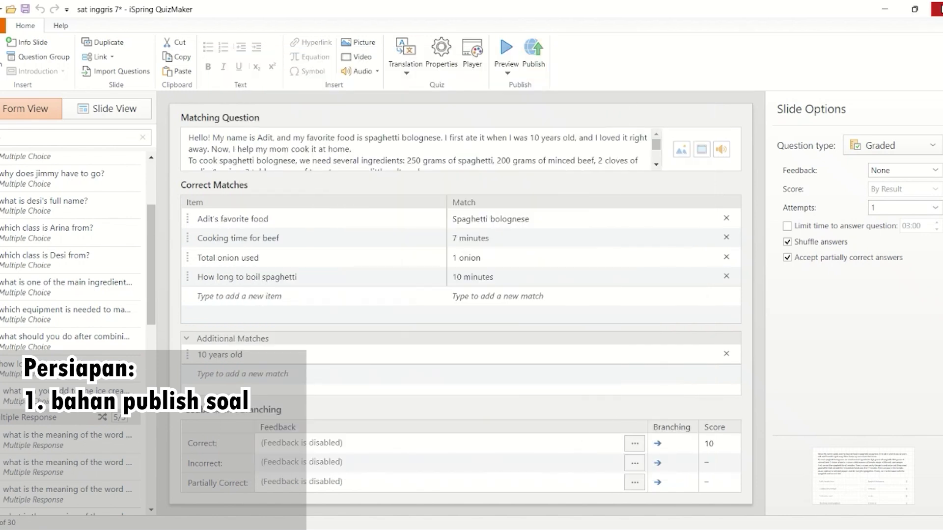
Step: Leave the quiz editor, open the "Test Ujian (Published)" folder in File Explorer and launch its index.html
{"action": "left_click", "coordinate": [935, 9]}
{"action": "left_click", "coordinate": [486, 271]}
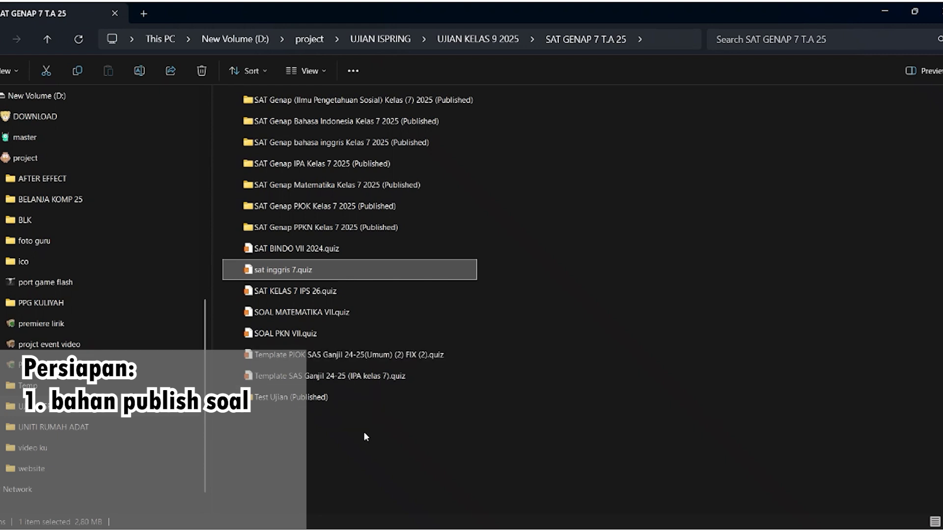
{"action": "left_click", "coordinate": [335, 452]}
{"action": "left_click", "coordinate": [289, 400]}
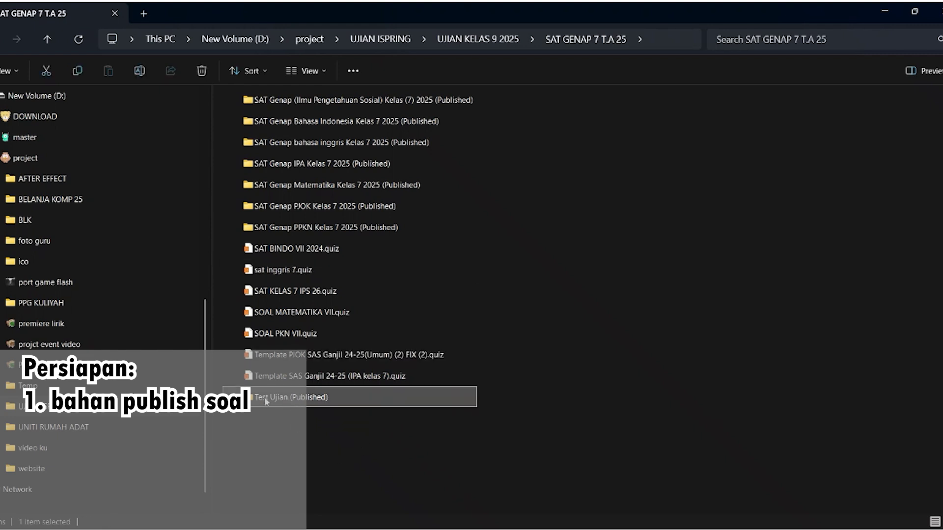
{"action": "double_click", "coordinate": [278, 400]}
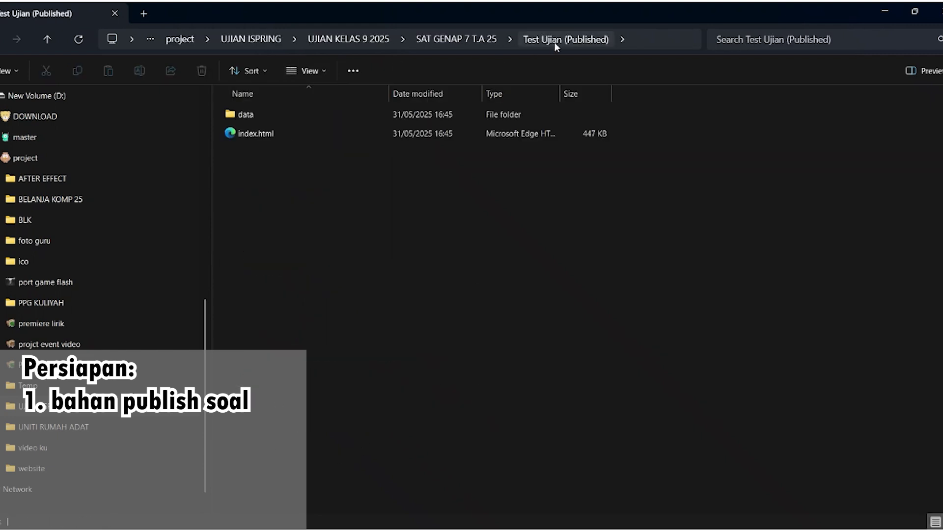
{"action": "double_click", "coordinate": [250, 134]}
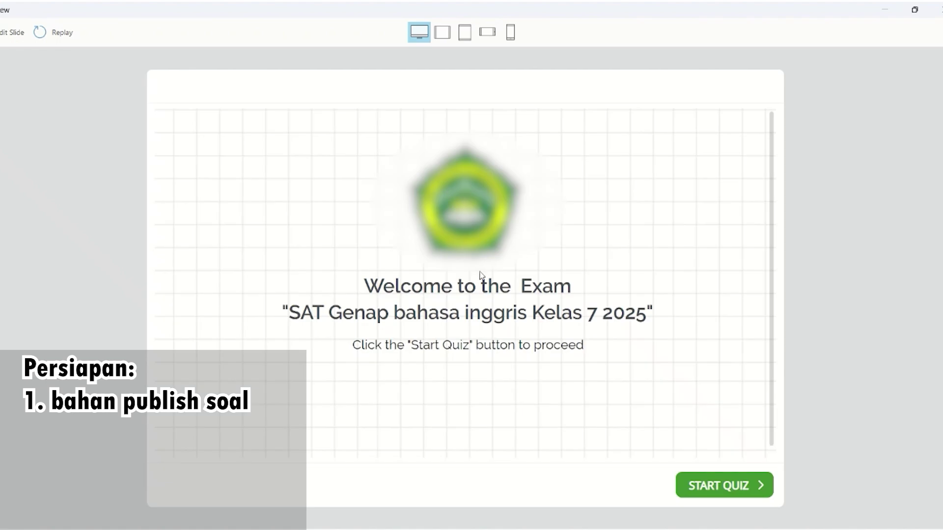
Step: Start the exam preview, submit 1 for all four participant details and continue past the instructions to the first question
{"action": "left_click", "coordinate": [718, 486]}
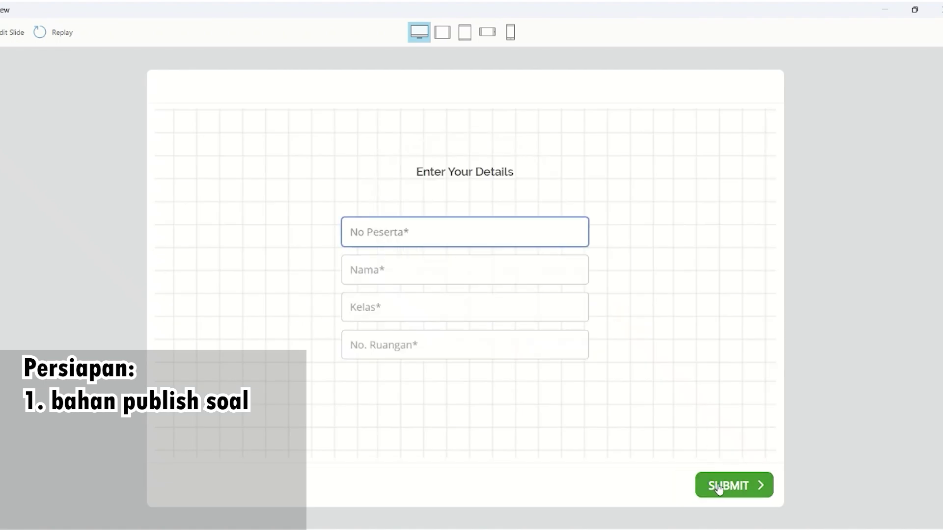
{"action": "type", "text": "1"}
{"action": "key", "text": "Tab"}
{"action": "type", "text": "1"}
{"action": "key", "text": "Tab"}
{"action": "type", "text": "1"}
{"action": "key", "text": "Tab"}
{"action": "type", "text": "1"}
{"action": "left_click", "coordinate": [720, 487]}
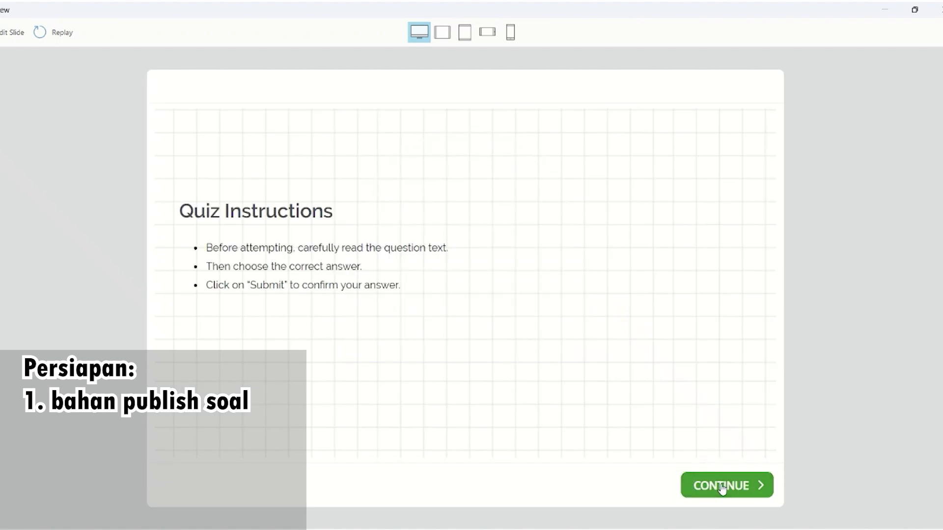
{"action": "left_click", "coordinate": [729, 487]}
{"action": "left_click", "coordinate": [737, 486]}
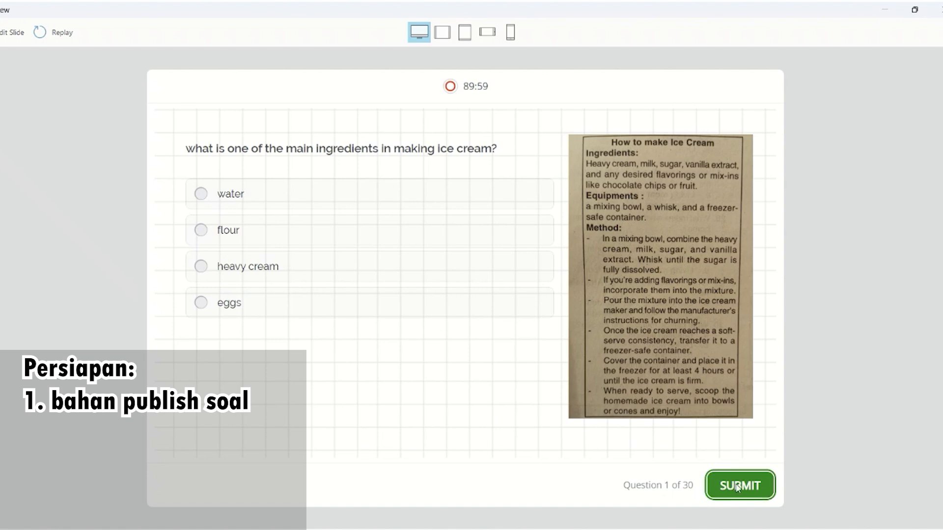
Step: Submit "eggs" for the ice cream ingredient question and submit the fourth answer option for the following question
{"action": "left_click", "coordinate": [463, 314]}
{"action": "left_click", "coordinate": [464, 304]}
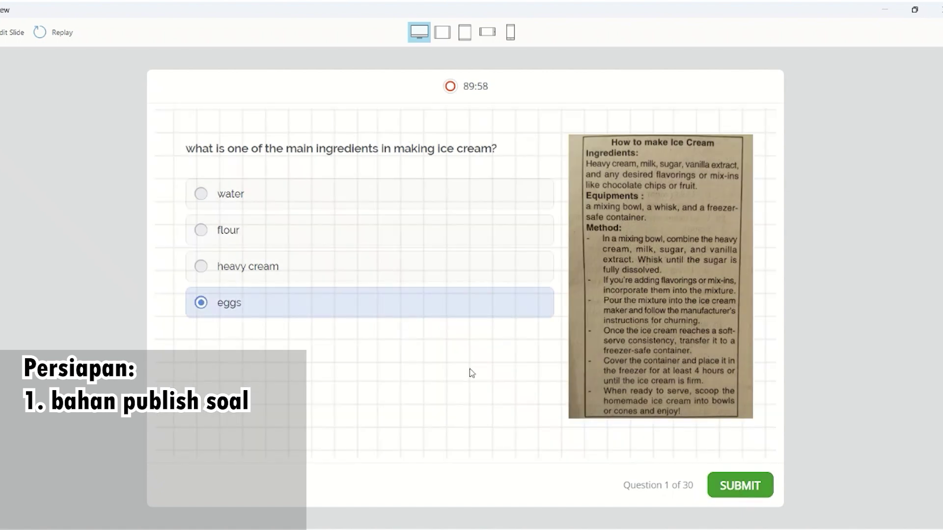
{"action": "left_click", "coordinate": [762, 490]}
{"action": "left_click", "coordinate": [345, 303]}
{"action": "left_click", "coordinate": [739, 486]}
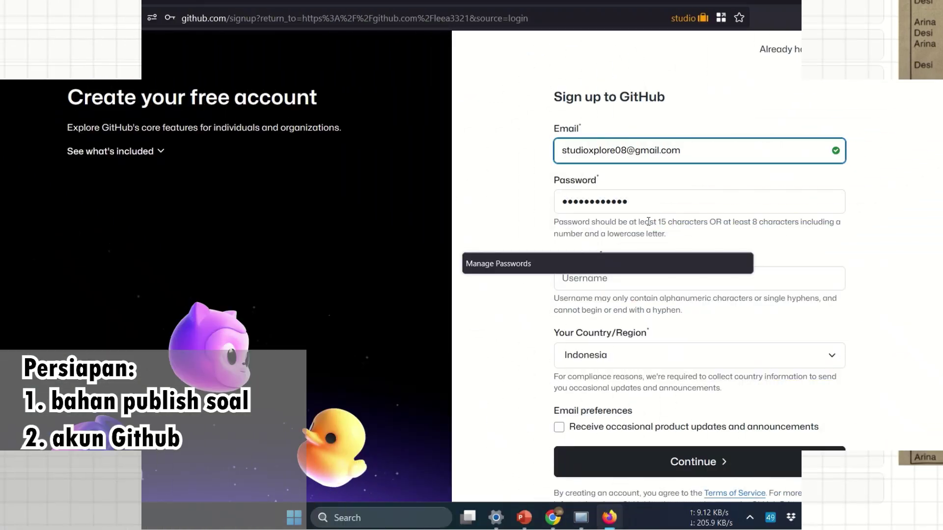
Step: Fill in the account password and the username in the GitHub sign-up form
{"action": "key", "text": "Tab"}
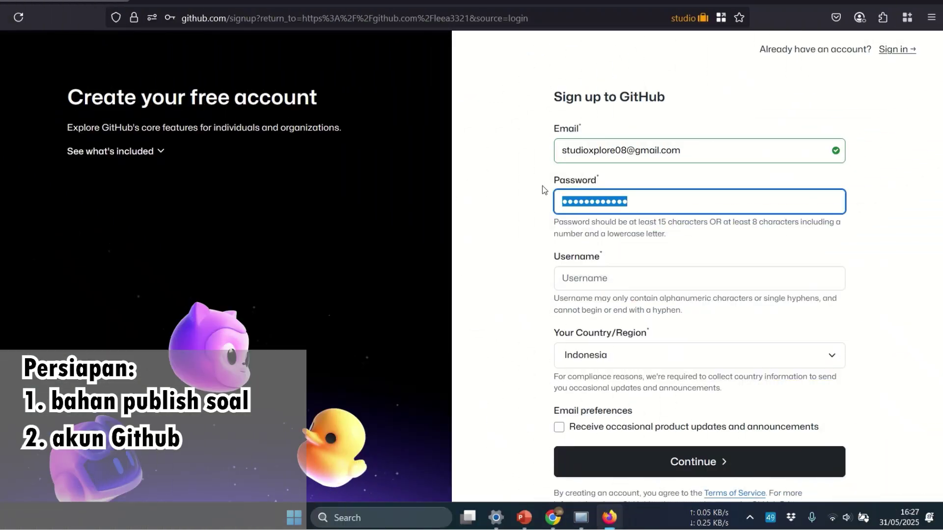
{"action": "left_click", "coordinate": [606, 276]}
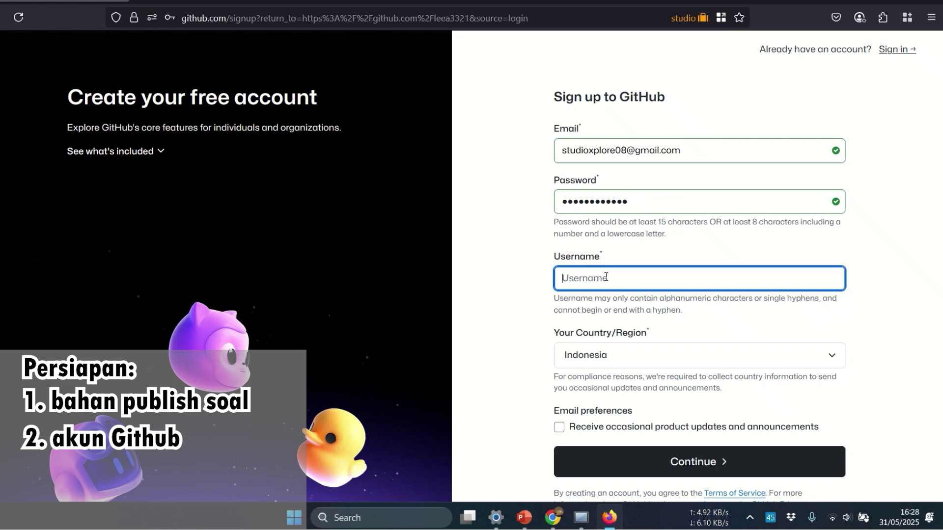
{"action": "type", "text": "lee"}
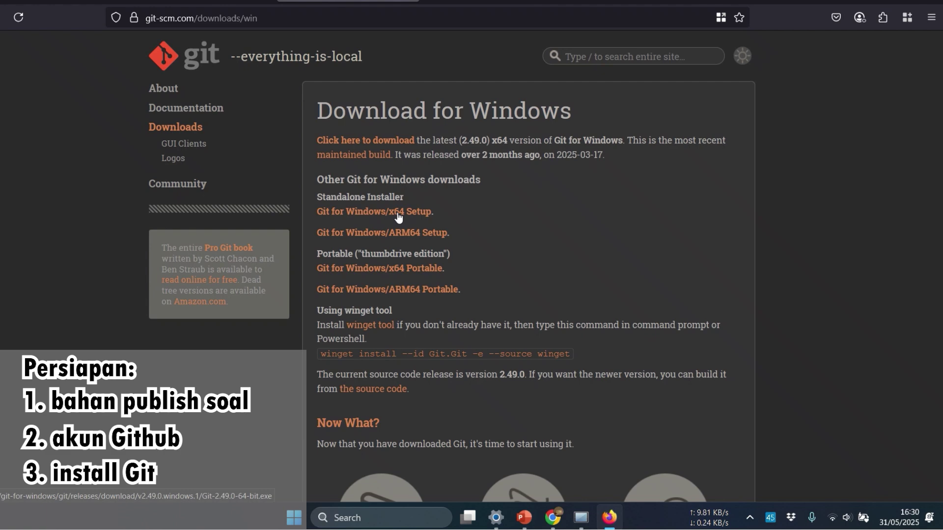
Step: Download the standalone Git for Windows/x64 Setup installer from the Git downloads page
{"action": "left_click", "coordinate": [398, 217]}
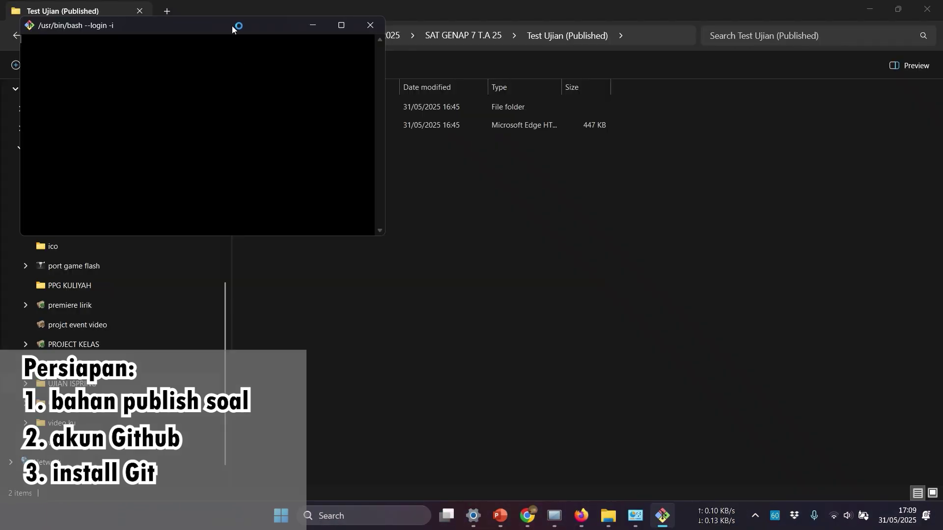
Step: Run git init in the Git Bash window for the "Test Ujian (Published)" folder
{"action": "left_click_drag", "start_coordinate": [232, 25], "coordinate": [480, 130]}
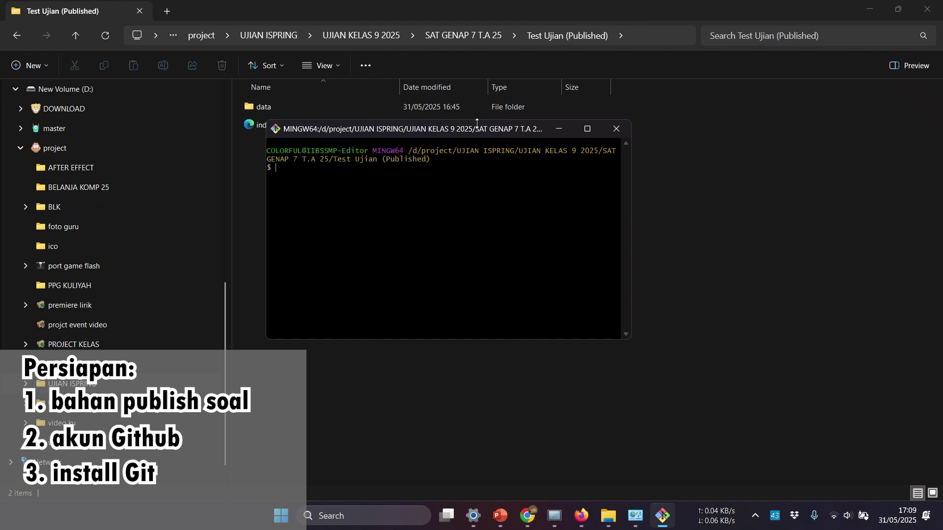
{"action": "type", "text": "git init"}
{"action": "key", "text": "Return"}
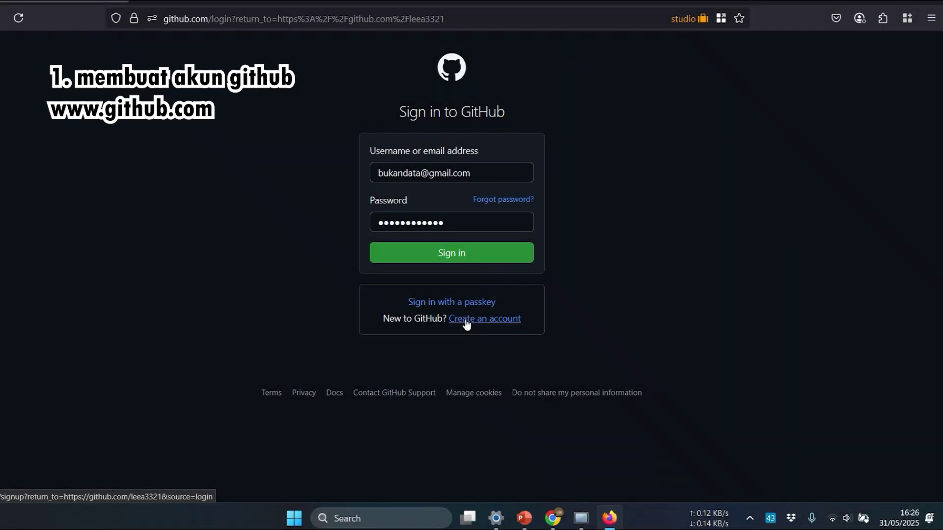
Step: Start creating a new GitHub account and paste the e-mail address and account password into the sign-up form
{"action": "left_click", "coordinate": [467, 323]}
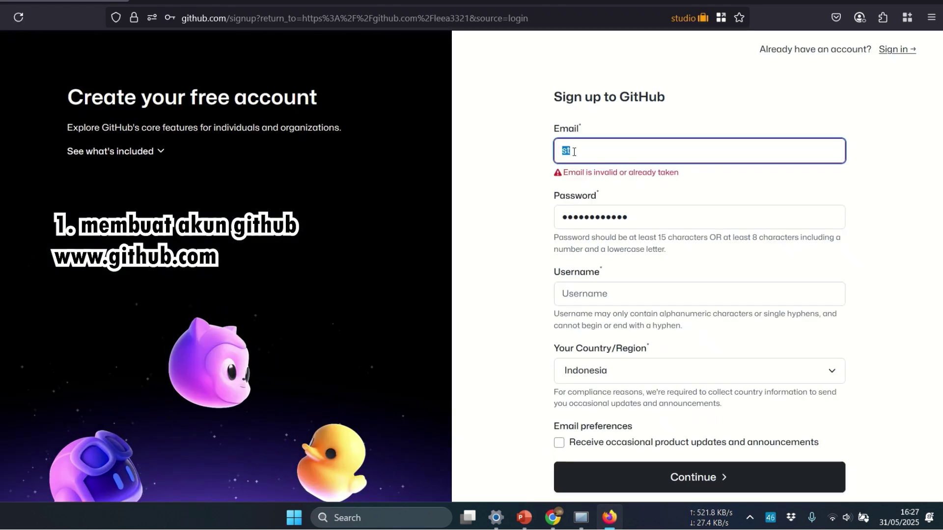
{"action": "key", "text": "ctrl+v"}
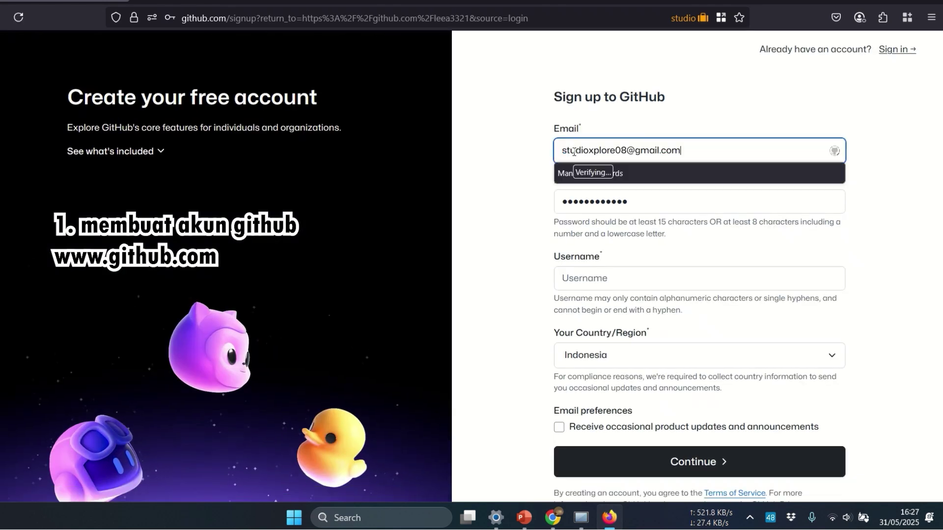
{"action": "left_click", "coordinate": [567, 196]}
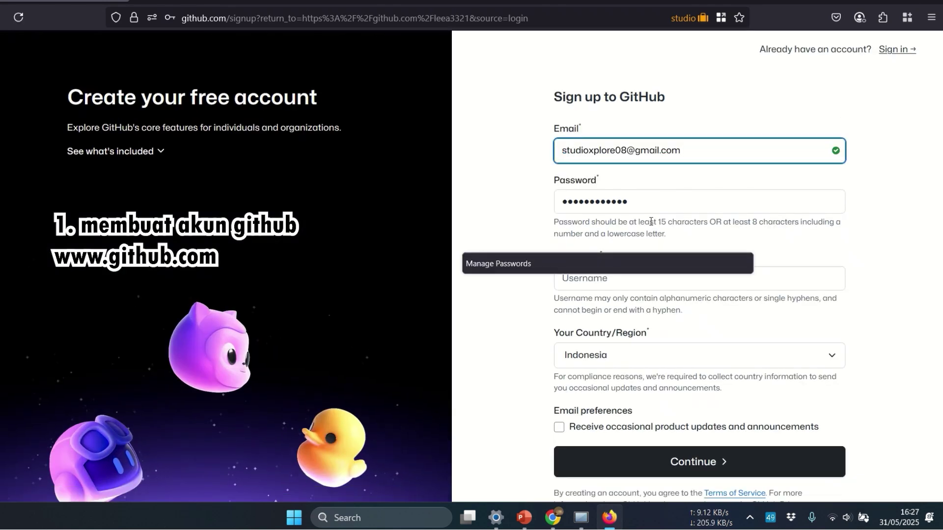
{"action": "left_click_drag", "start_coordinate": [652, 202], "coordinate": [553, 202]}
{"action": "key", "text": "ctrl+v"}
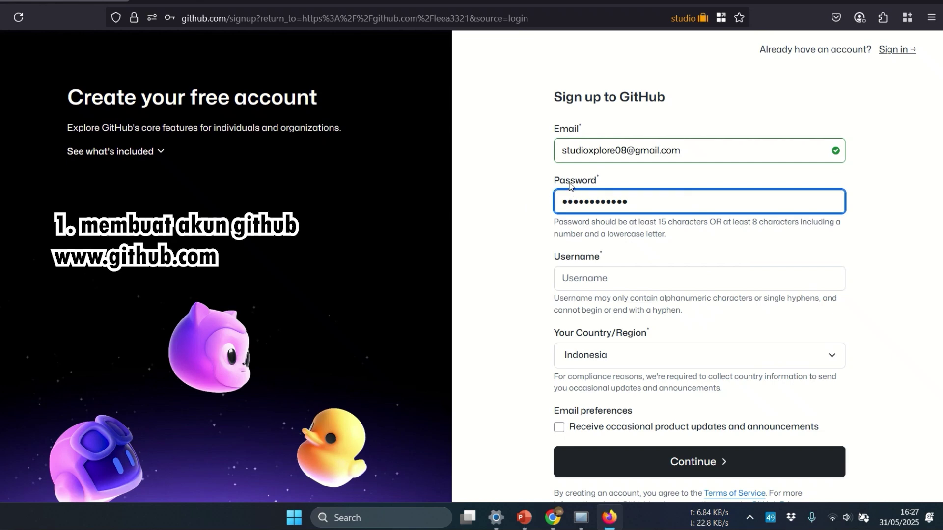
Step: Fill in the username, choose Indonesia as the country/region, and submit the GitHub sign-up form
{"action": "left_click", "coordinate": [606, 277]}
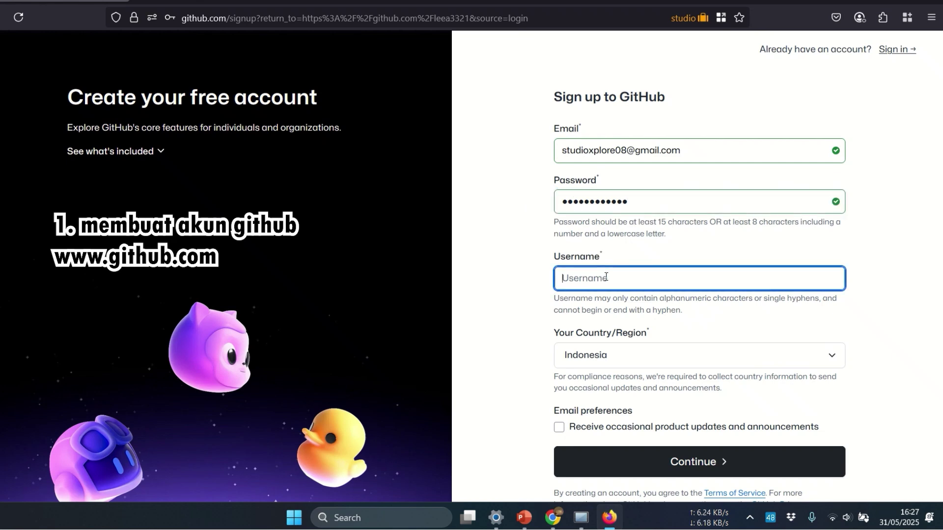
{"action": "type", "text": "lee-aprilia"}
{"action": "left_click", "coordinate": [631, 360]}
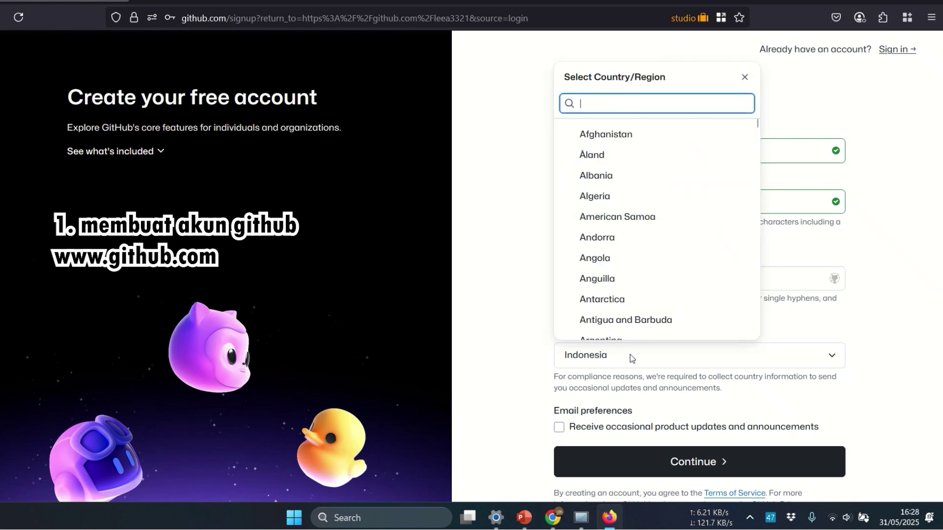
{"action": "type", "text": "ind"}
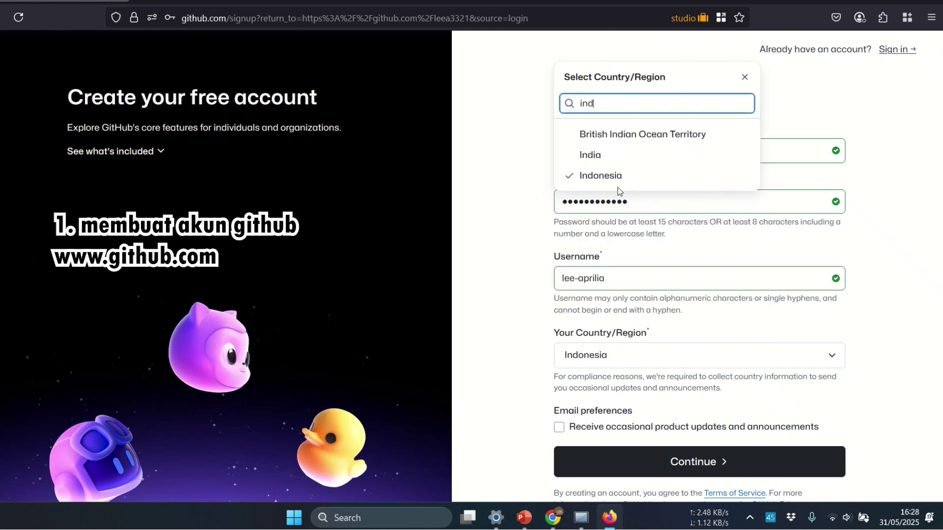
{"action": "left_click", "coordinate": [619, 187]}
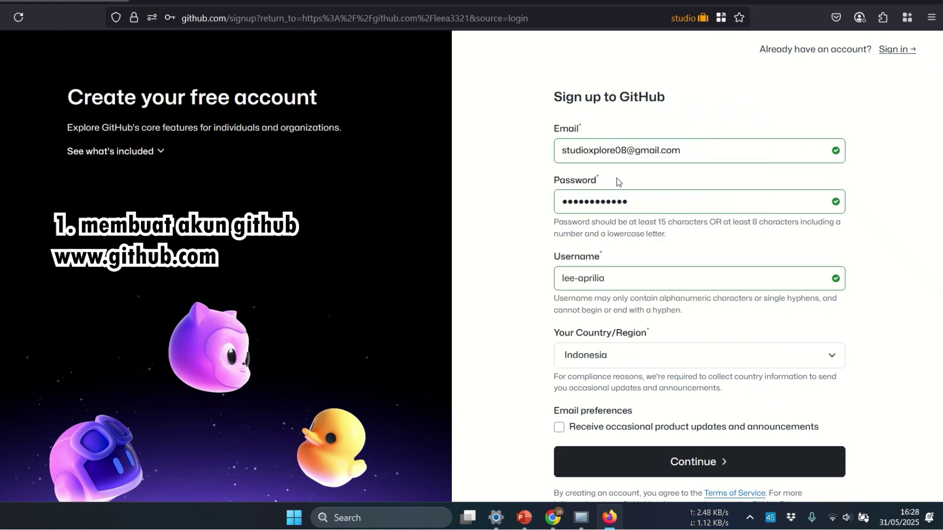
{"action": "scroll", "coordinate": [681, 361], "scroll_direction": "down", "scroll_amount": 2}
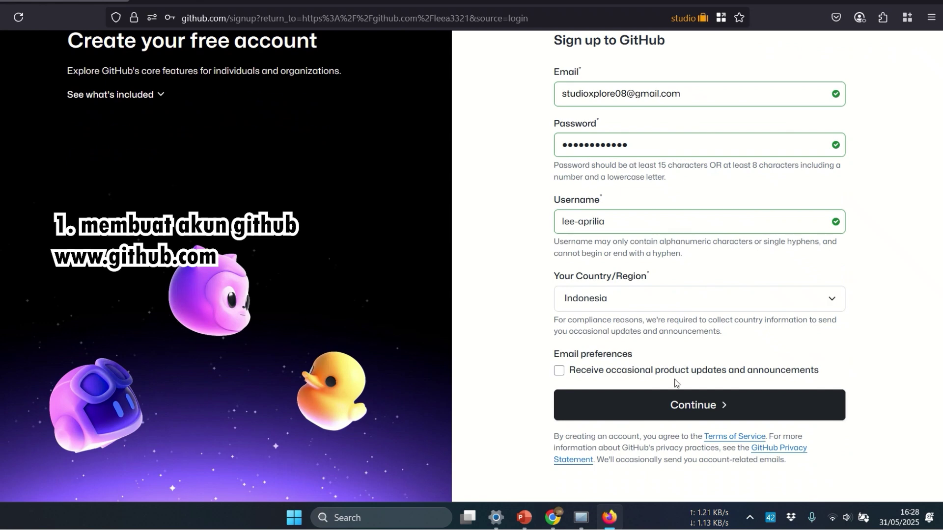
{"action": "left_click", "coordinate": [676, 407]}
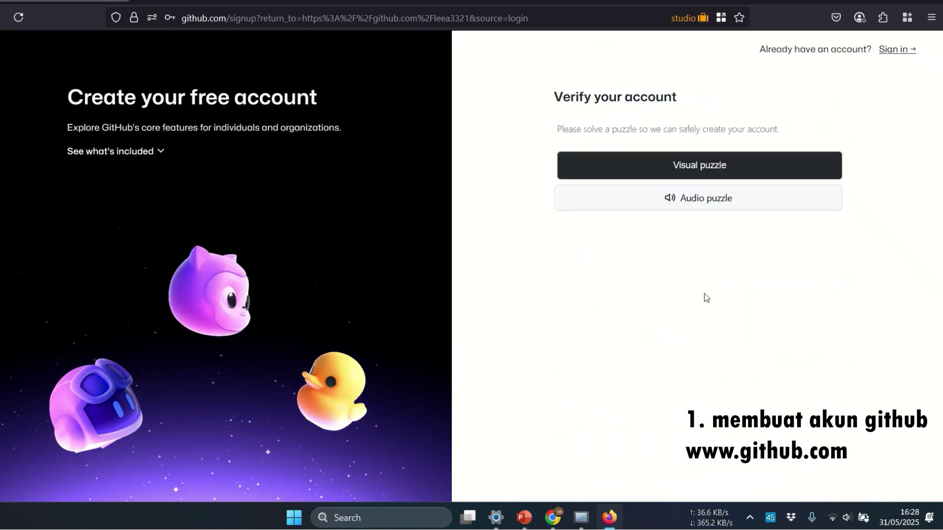
Step: Solve the visual puzzle by finding the matching claw machine image and submit the answer
{"action": "left_click", "coordinate": [697, 168]}
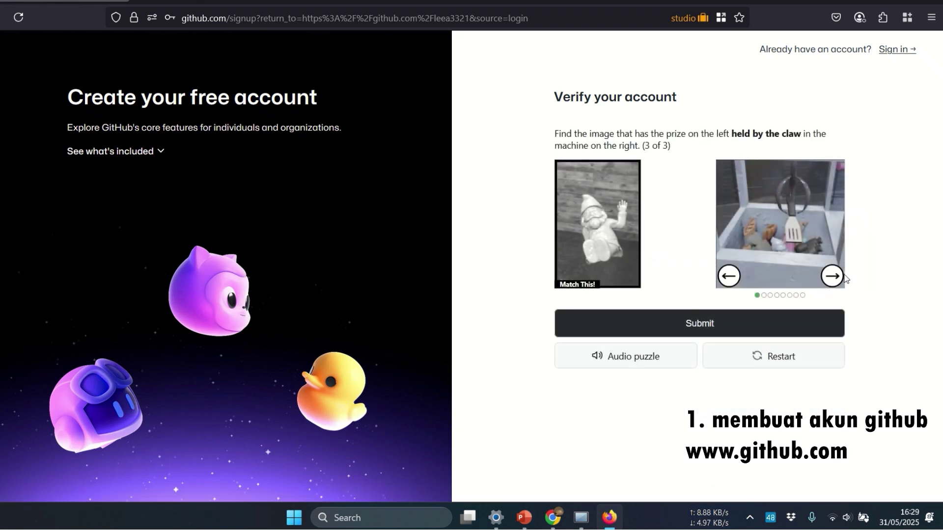
{"action": "left_click", "coordinate": [832, 276]}
{"action": "left_click", "coordinate": [831, 275]}
{"action": "left_click", "coordinate": [761, 327]}
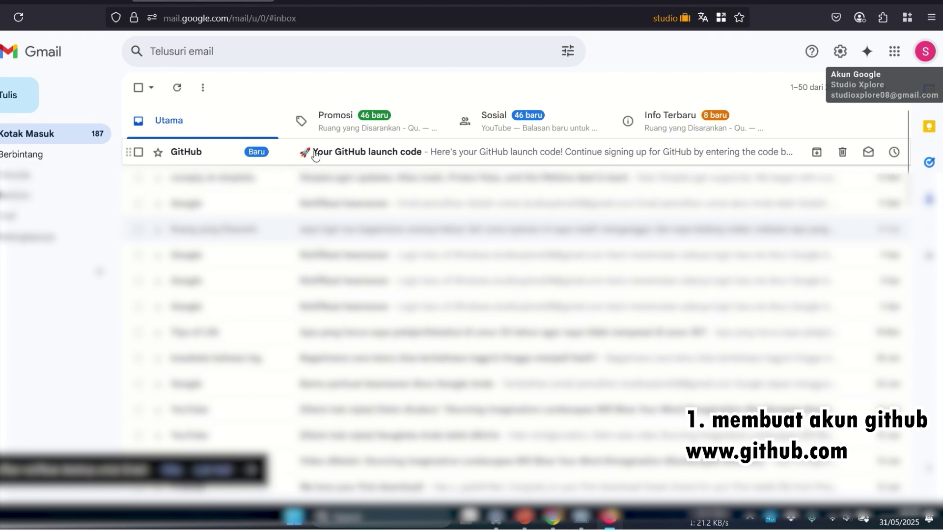
Step: Copy the launch code from the GitHub e-mail in Gmail and paste it into GitHub's e-mail confirmation code field
{"action": "left_click", "coordinate": [315, 154]}
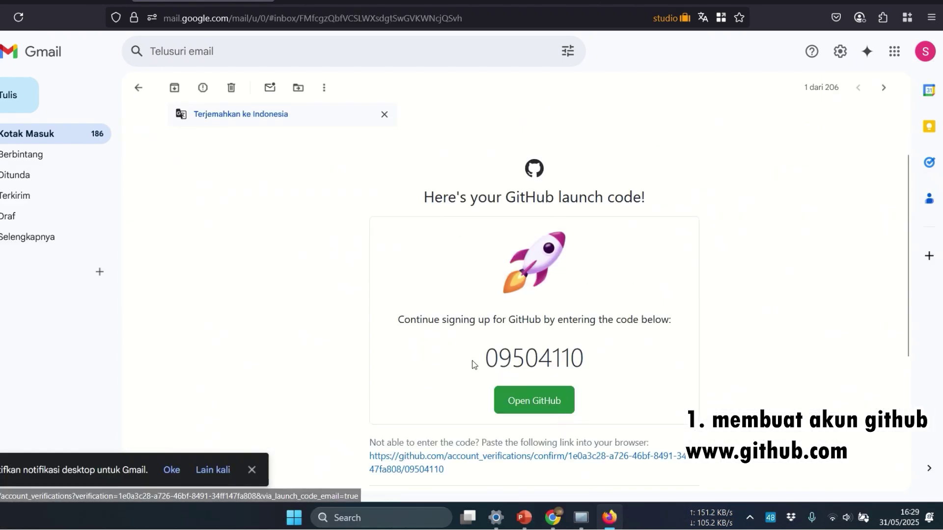
{"action": "left_click_drag", "start_coordinate": [472, 364], "coordinate": [582, 364]}
{"action": "right_click", "coordinate": [568, 364]}
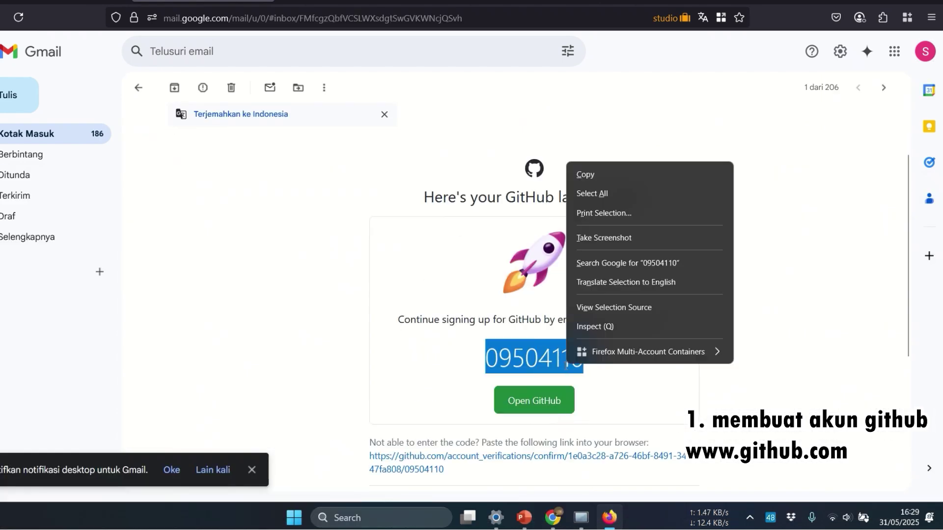
{"action": "left_click", "coordinate": [604, 177]}
{"action": "left_click", "coordinate": [65, 1]}
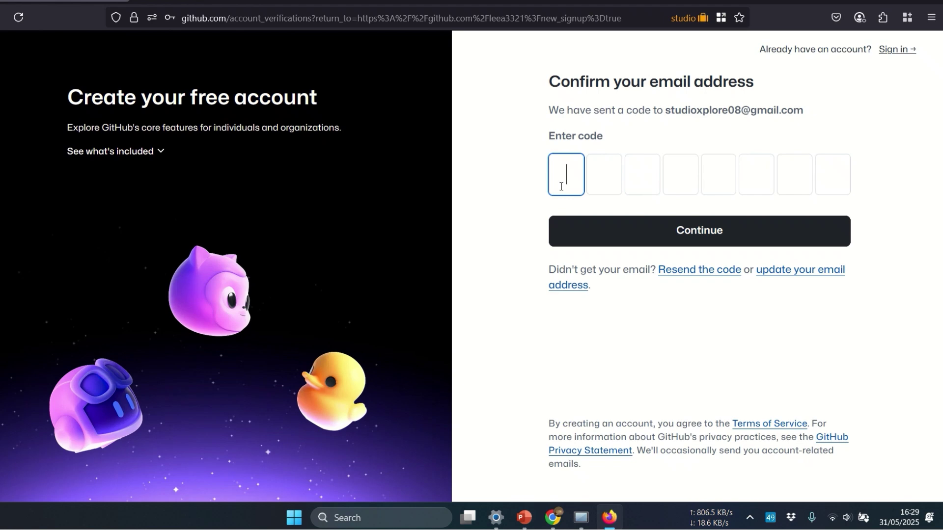
{"action": "key", "text": "ctrl+v"}
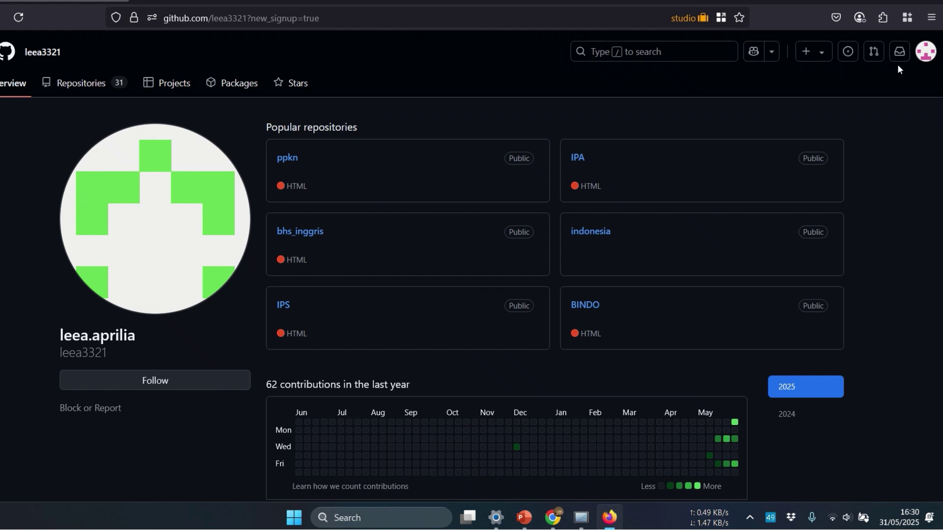
Step: View the new GitHub account's repositories page and its account name
{"action": "left_click", "coordinate": [927, 53]}
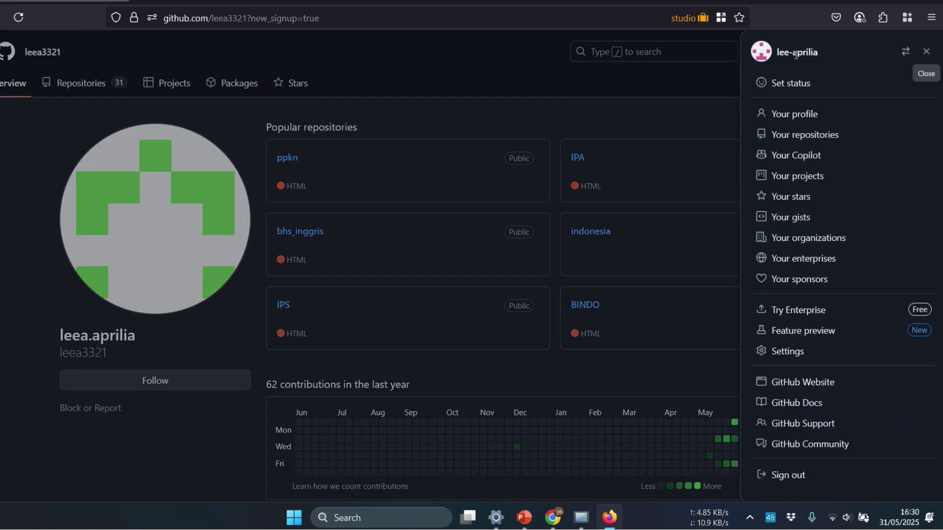
{"action": "left_click", "coordinate": [794, 140]}
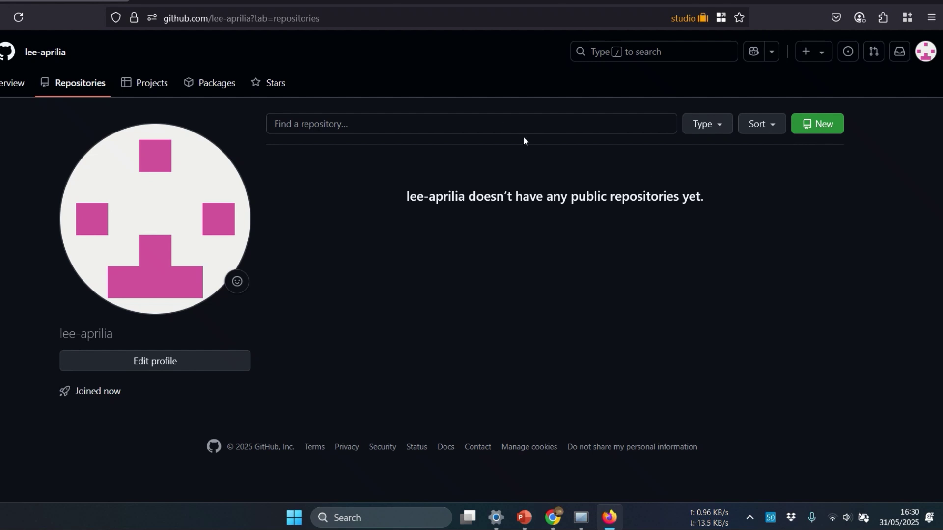
{"action": "left_click_drag", "start_coordinate": [74, 53], "coordinate": [14, 54]}
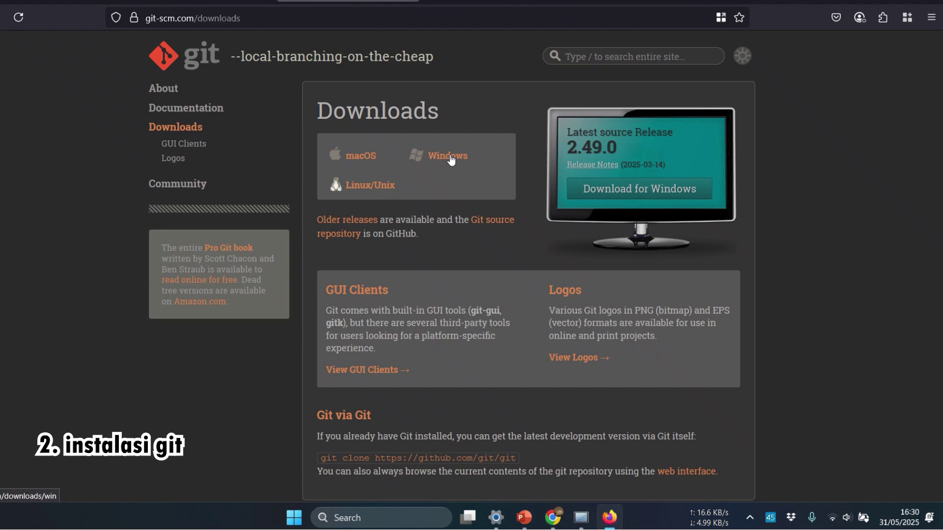
Step: Search Google for git in a new browser tab and open the official Git website, git-scm.com
{"action": "key", "text": "ctrl+t"}
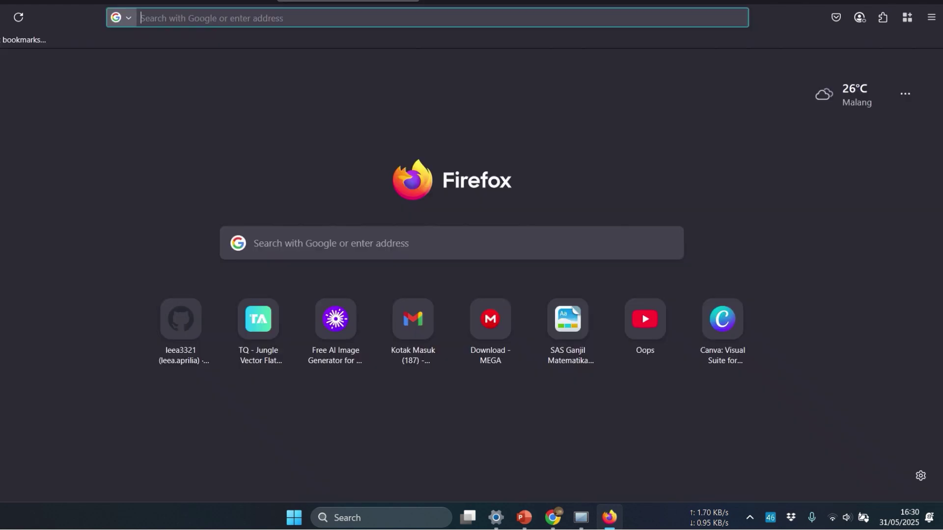
{"action": "left_click", "coordinate": [270, 17]}
{"action": "type", "text": "git"}
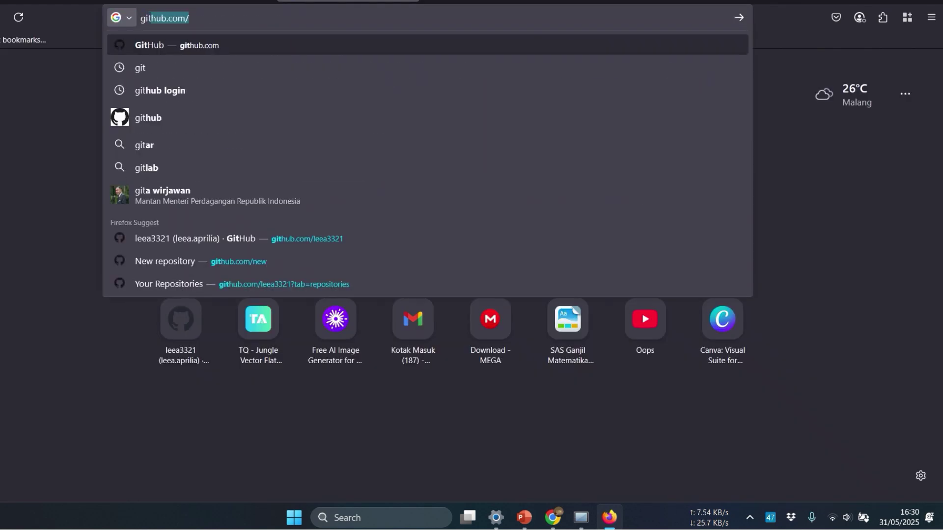
{"action": "key", "text": "Down"}
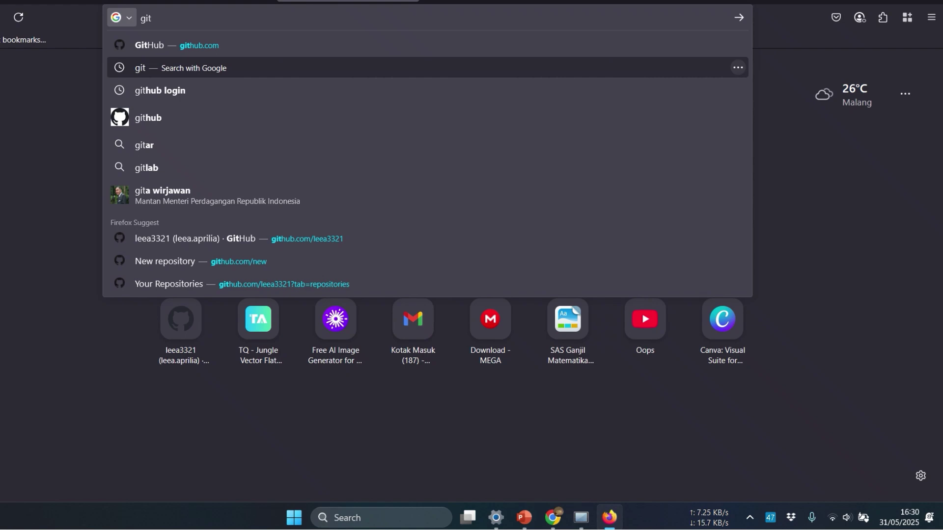
{"action": "key", "text": "Return"}
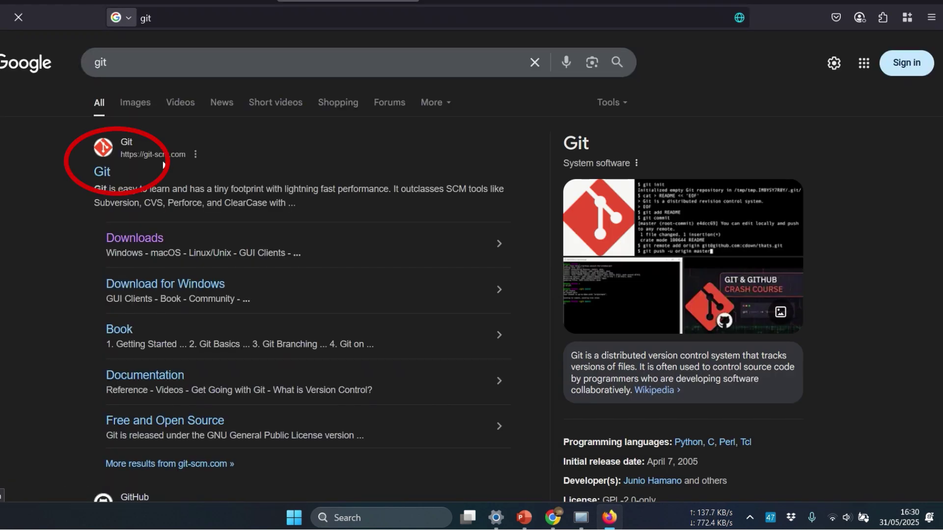
{"action": "left_click", "coordinate": [102, 173]}
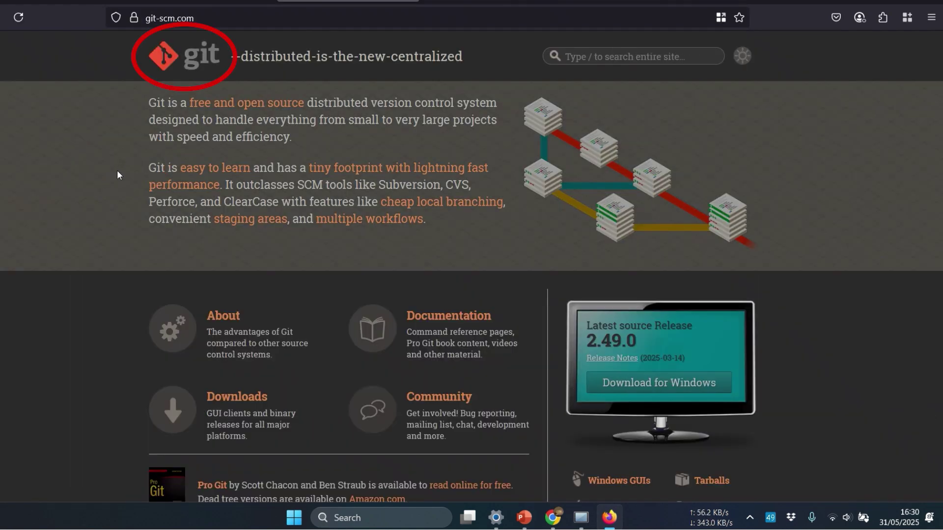
Step: Download the standalone Git for Windows/x64 Setup installer from the Git website's Windows downloads
{"action": "scroll", "coordinate": [231, 196], "scroll_direction": "down", "scroll_amount": 3}
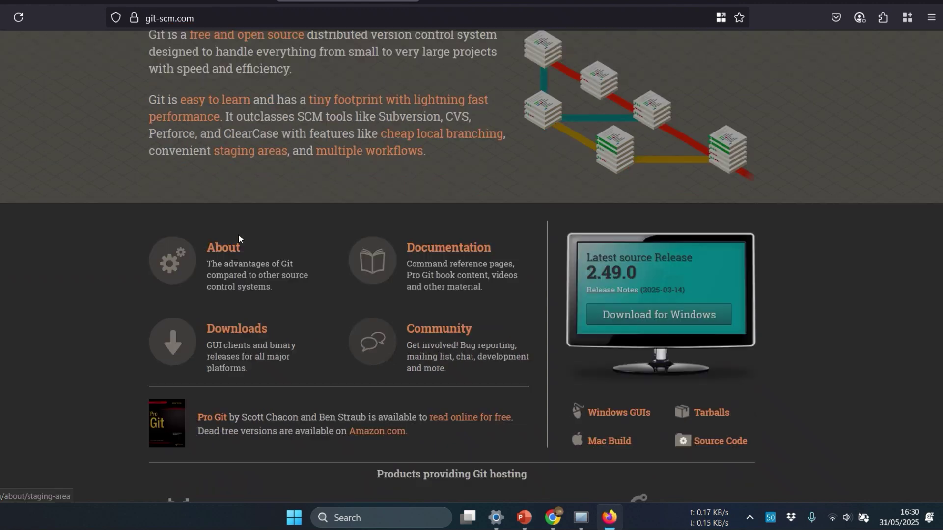
{"action": "left_click", "coordinate": [236, 264]}
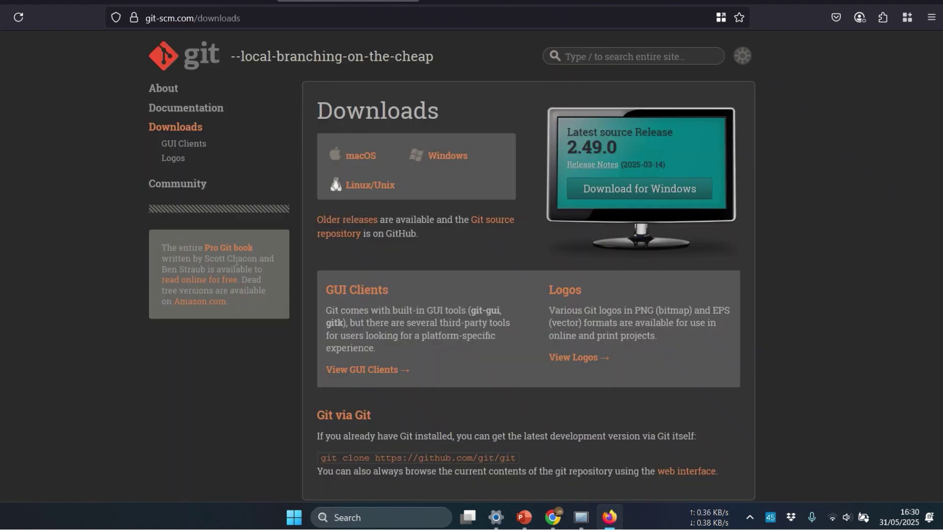
{"action": "left_click", "coordinate": [450, 156]}
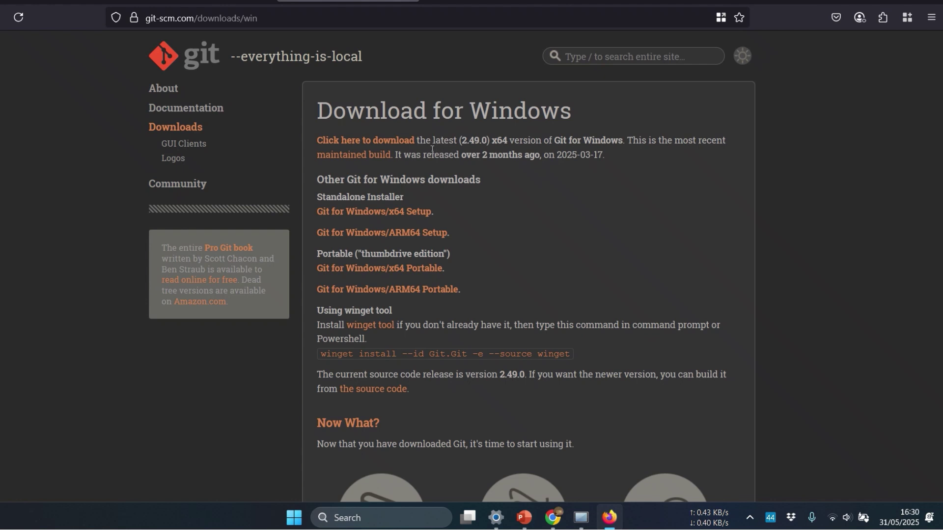
{"action": "left_click", "coordinate": [399, 215]}
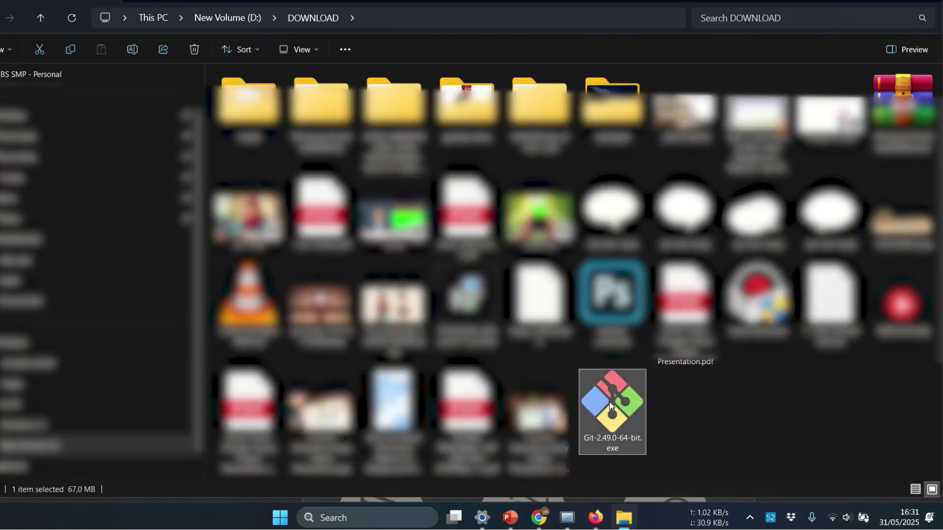
Step: Run Git-2.49.0-64-bit.exe, accept the license information, and install to the existing C:\Program Files\Git folder
{"action": "double_click", "coordinate": [620, 403]}
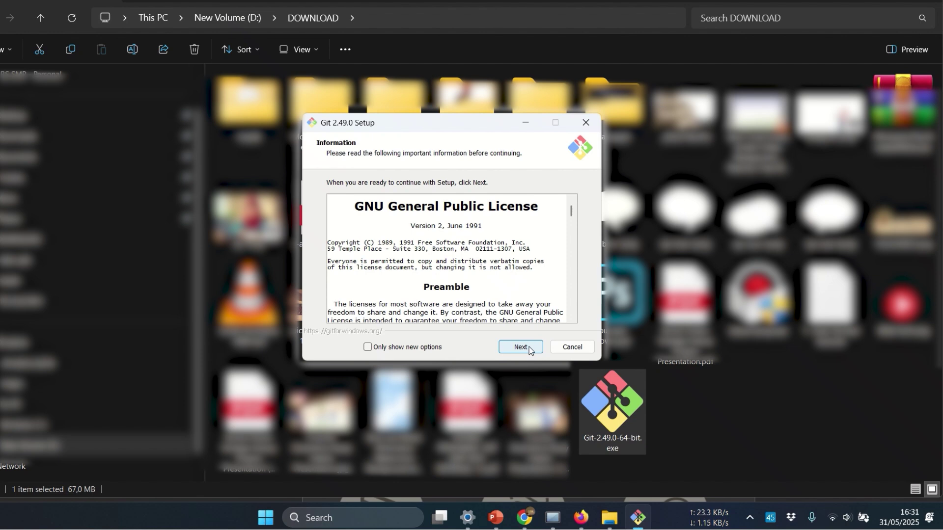
{"action": "left_click", "coordinate": [529, 347]}
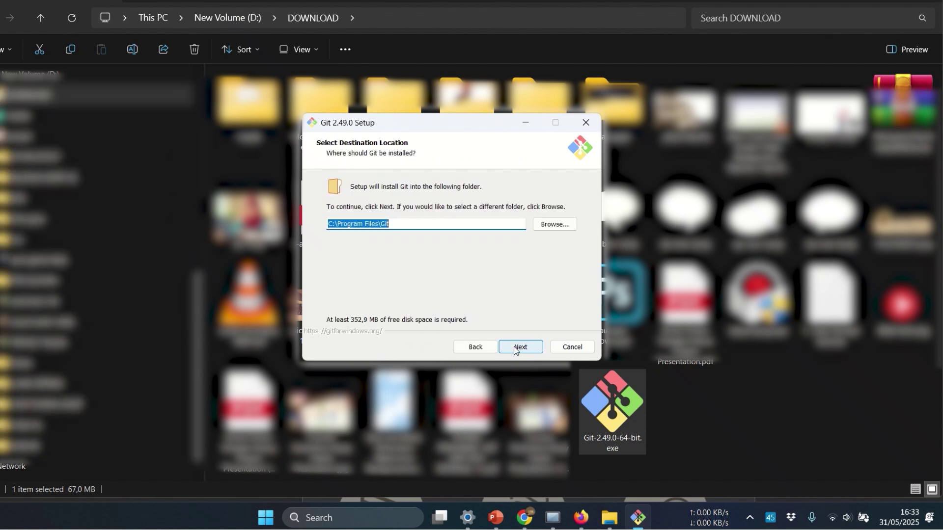
{"action": "left_click", "coordinate": [514, 347]}
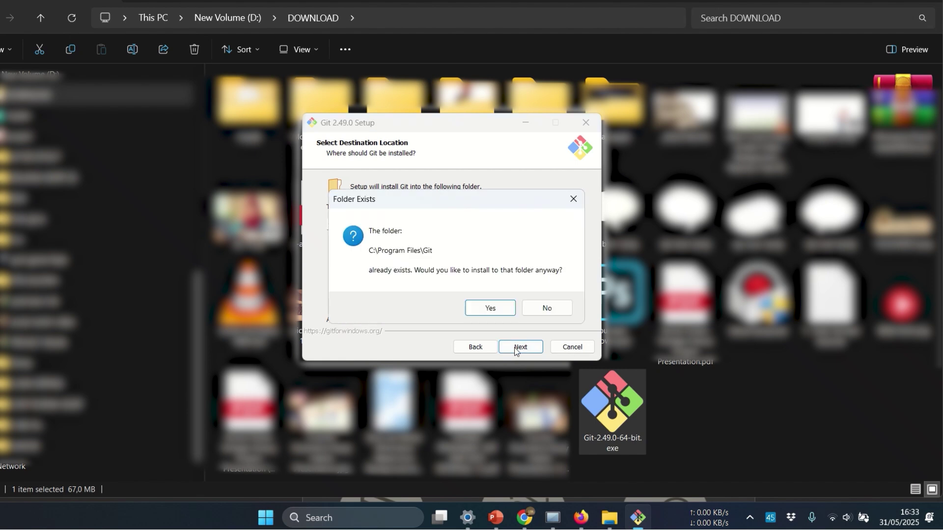
{"action": "left_click", "coordinate": [504, 315]}
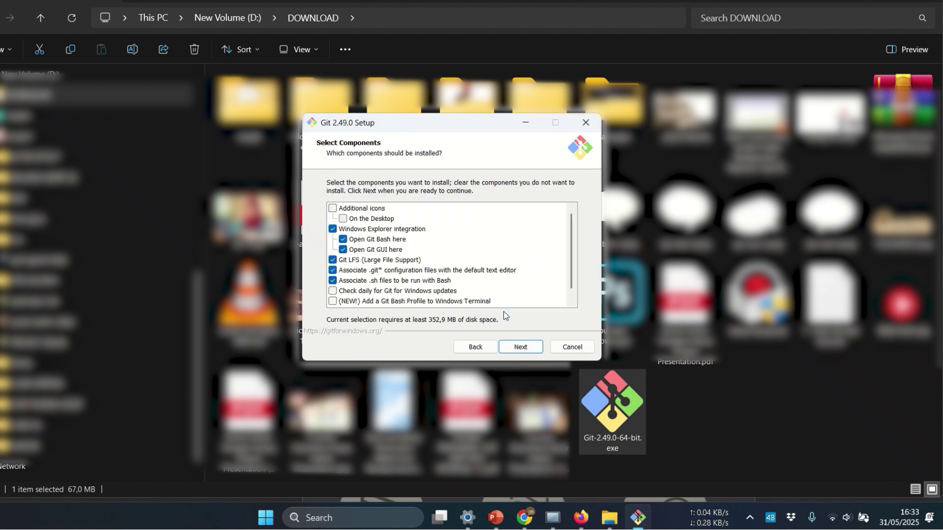
Step: Accept the default Git components, the Git Start Menu folder, and Vim as Git's default editor
{"action": "left_click", "coordinate": [522, 347]}
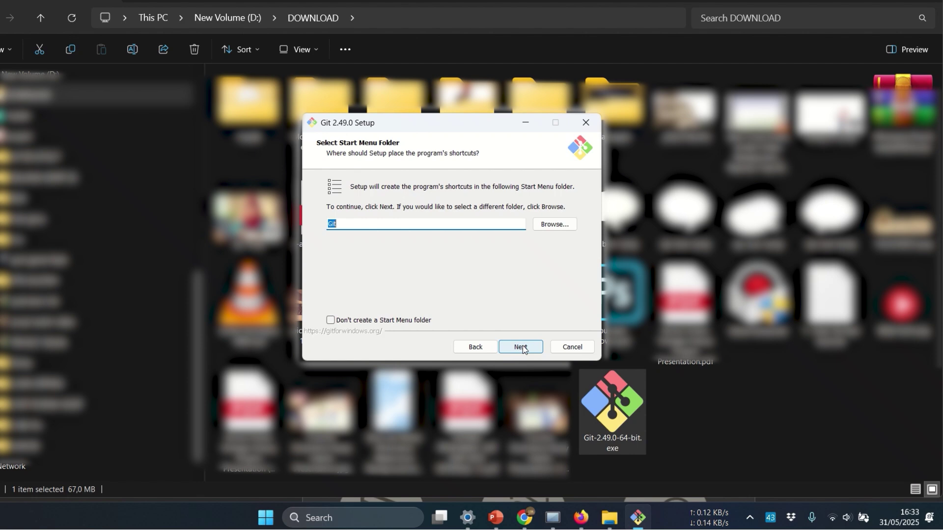
{"action": "left_click", "coordinate": [523, 348]}
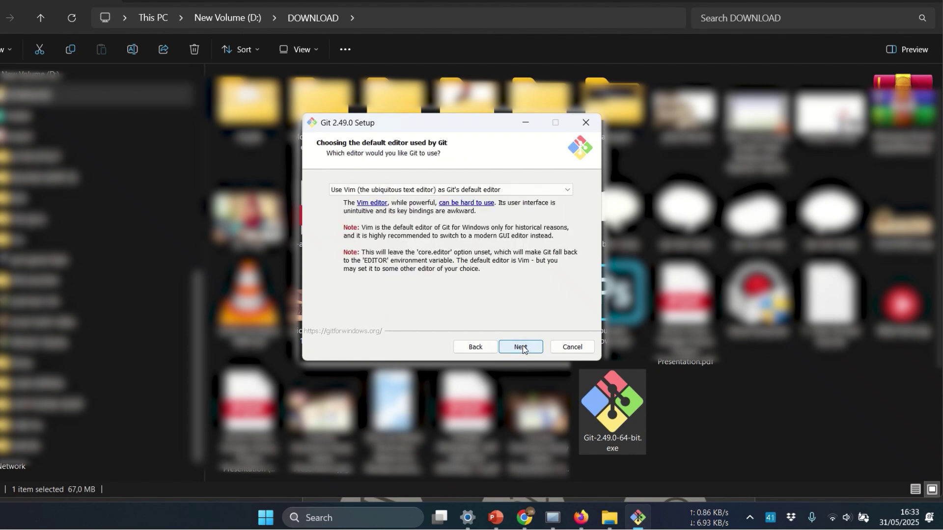
{"action": "left_click", "coordinate": [522, 347]}
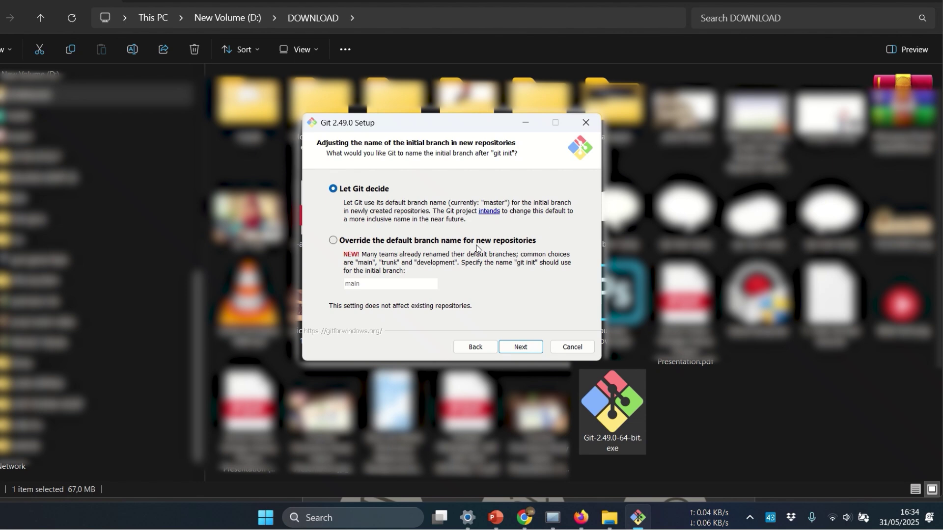
Step: Override the default branch name with main, then keep Git available from the command line and third-party software and use bundled OpenSSH
{"action": "left_click", "coordinate": [418, 242]}
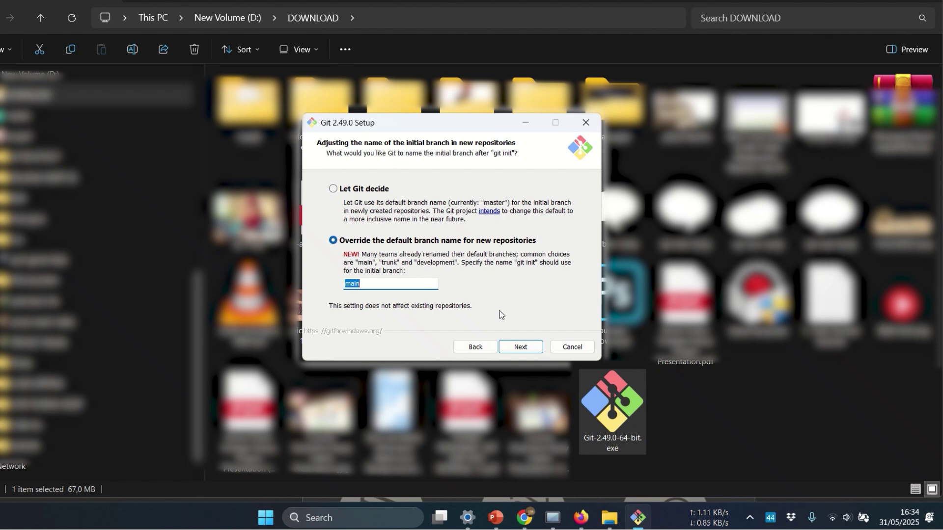
{"action": "left_click", "coordinate": [530, 348]}
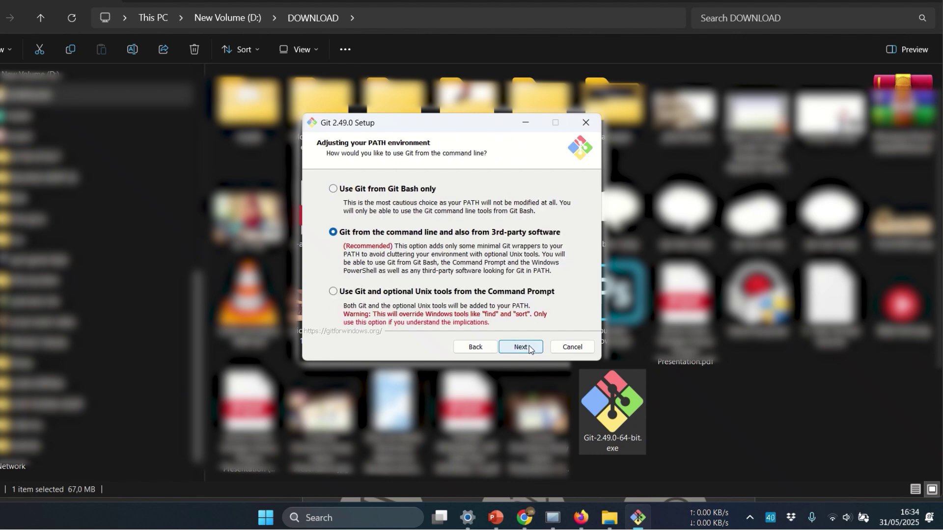
{"action": "left_click", "coordinate": [529, 348]}
{"action": "left_click", "coordinate": [527, 348]}
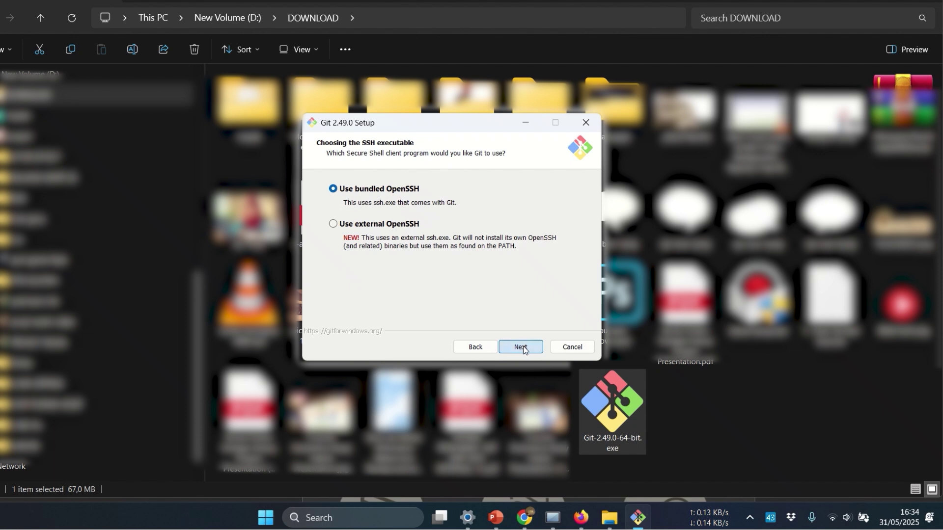
{"action": "left_click", "coordinate": [524, 349]}
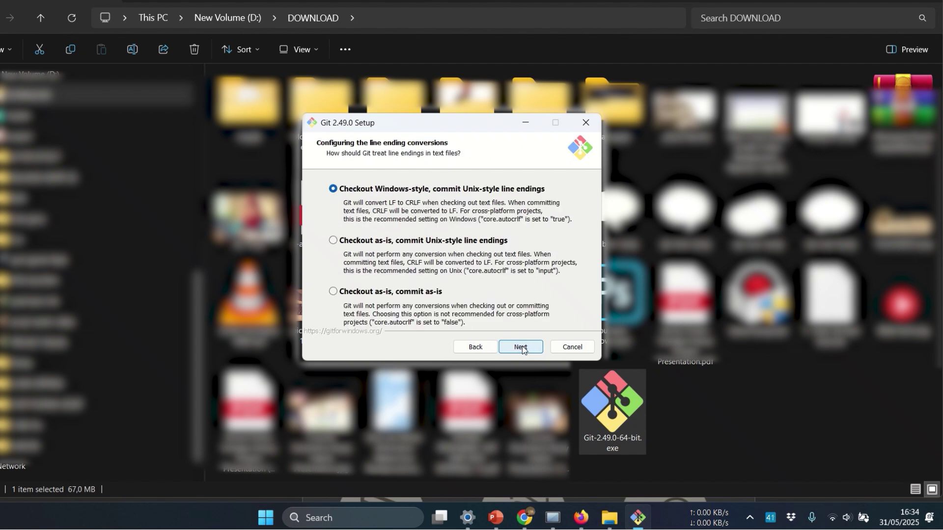
Step: Accept Windows-style checkout with Unix-style commits, MinTTY as Git Bash's terminal, and fast-forward or merge for git pull
{"action": "left_click", "coordinate": [522, 347]}
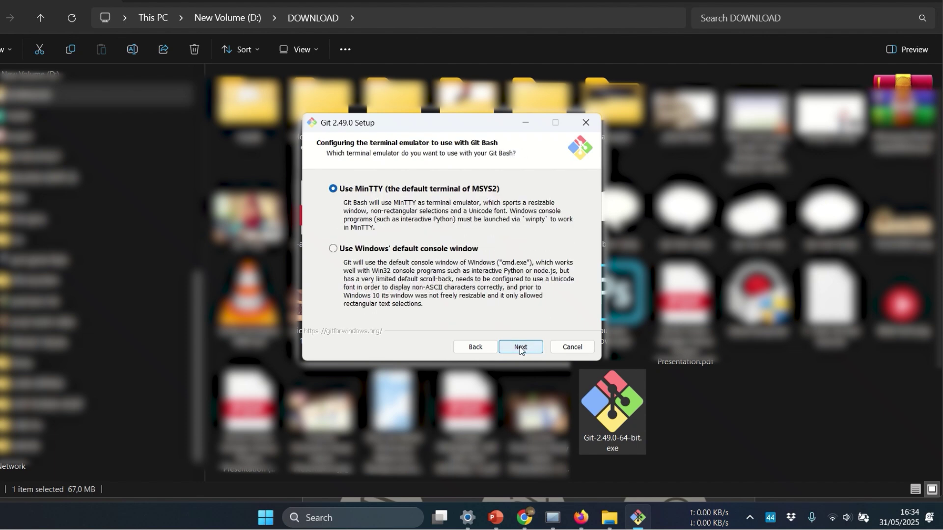
{"action": "left_click", "coordinate": [521, 348]}
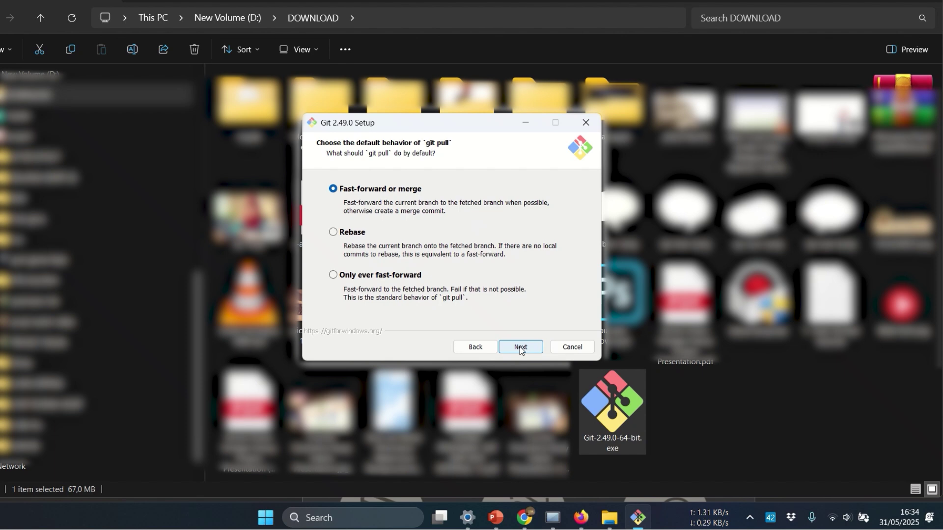
{"action": "left_click", "coordinate": [520, 347]}
{"action": "left_click", "coordinate": [520, 347]}
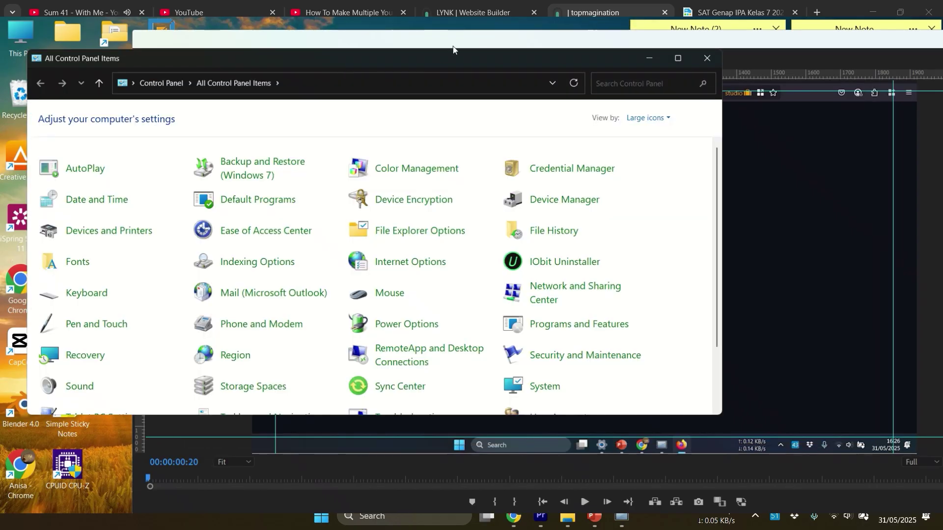
{"action": "left_click", "coordinate": [678, 58]}
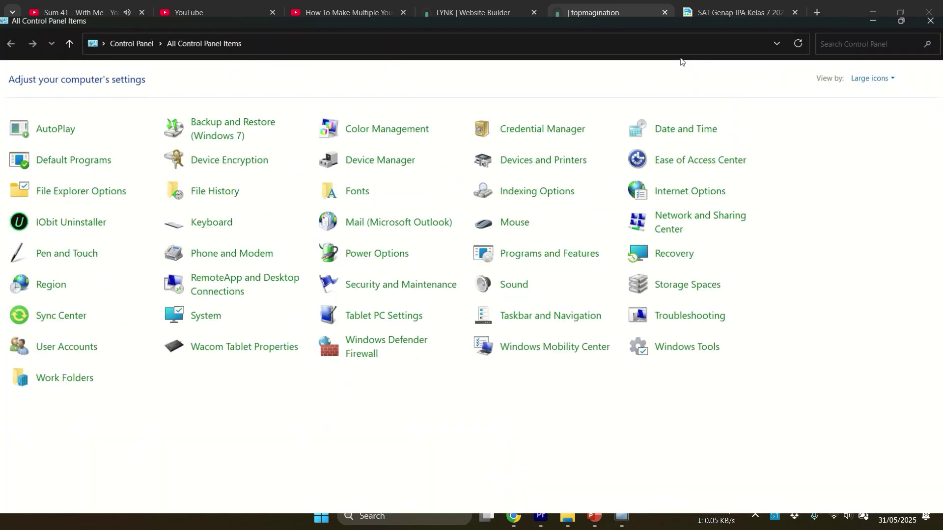
{"action": "left_click", "coordinate": [542, 134]}
{"action": "left_click", "coordinate": [378, 132]}
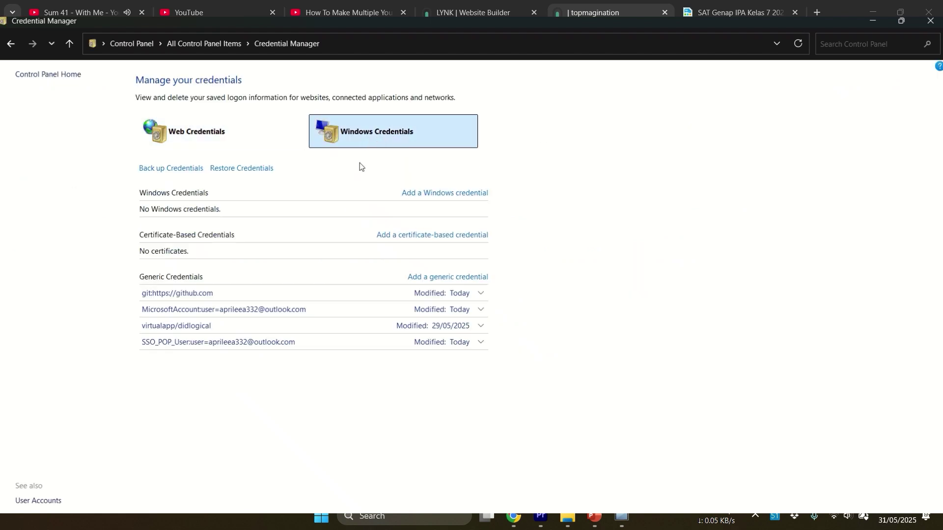
{"action": "left_click", "coordinate": [483, 297]}
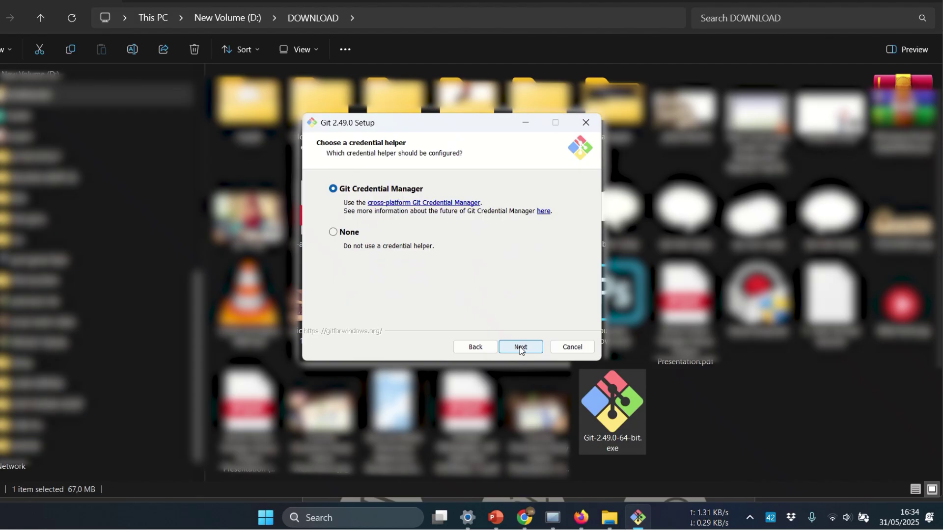
Step: Install Git with Git Credential Manager and file system caching enabled, and finish the setup without viewing the release notes
{"action": "left_click", "coordinate": [520, 348]}
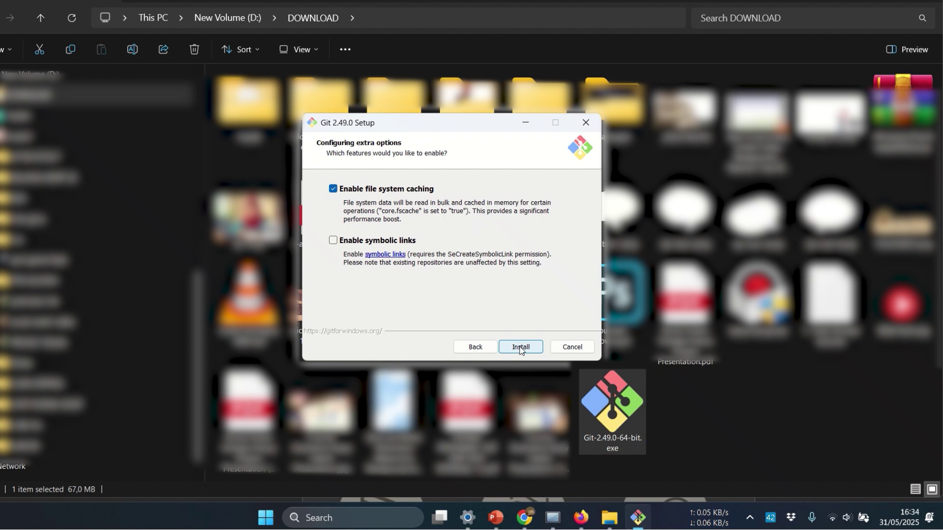
{"action": "left_click", "coordinate": [520, 347]}
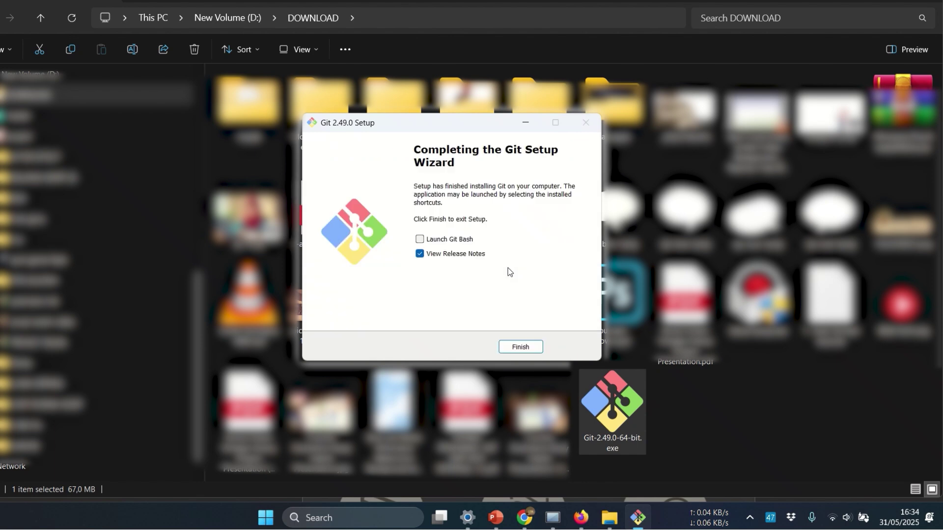
{"action": "left_click", "coordinate": [466, 255]}
{"action": "left_click", "coordinate": [517, 346]}
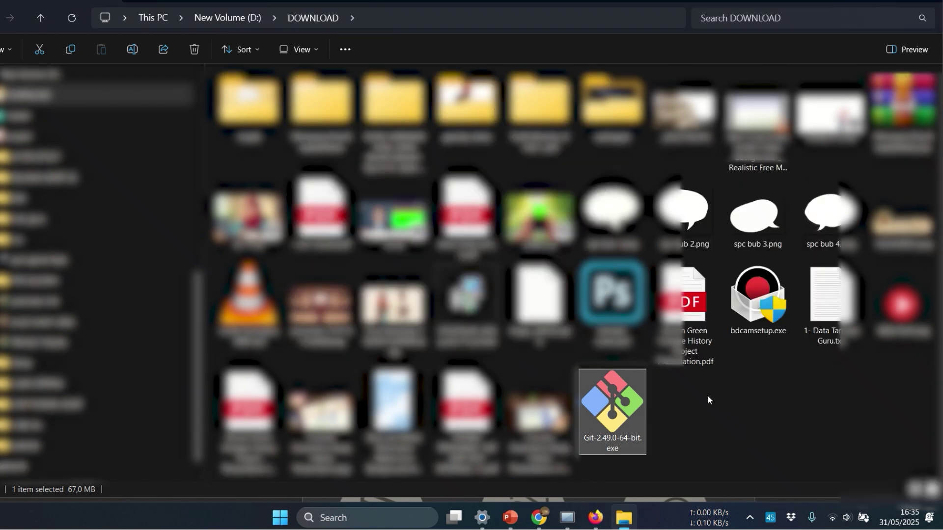
Step: Display the extended context options for the DOWNLOAD folder
{"action": "right_click", "coordinate": [686, 387]}
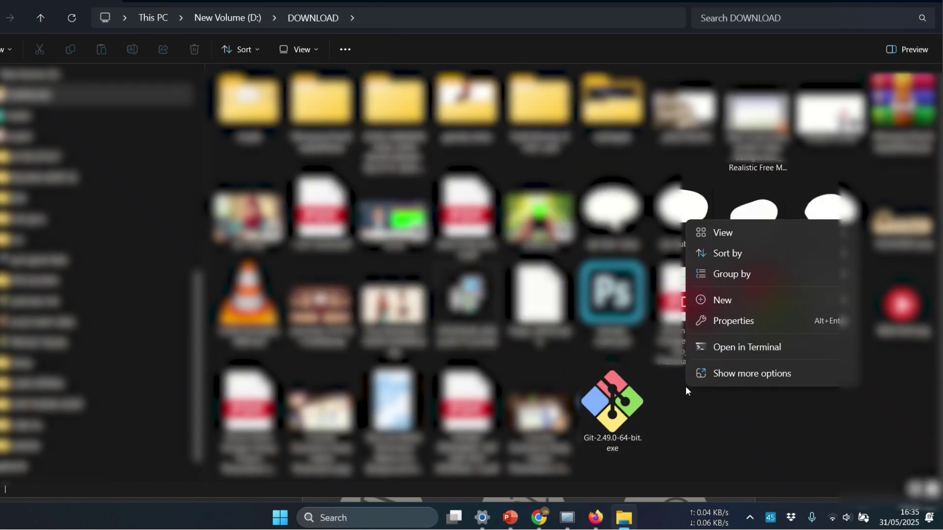
{"action": "left_click", "coordinate": [714, 372]}
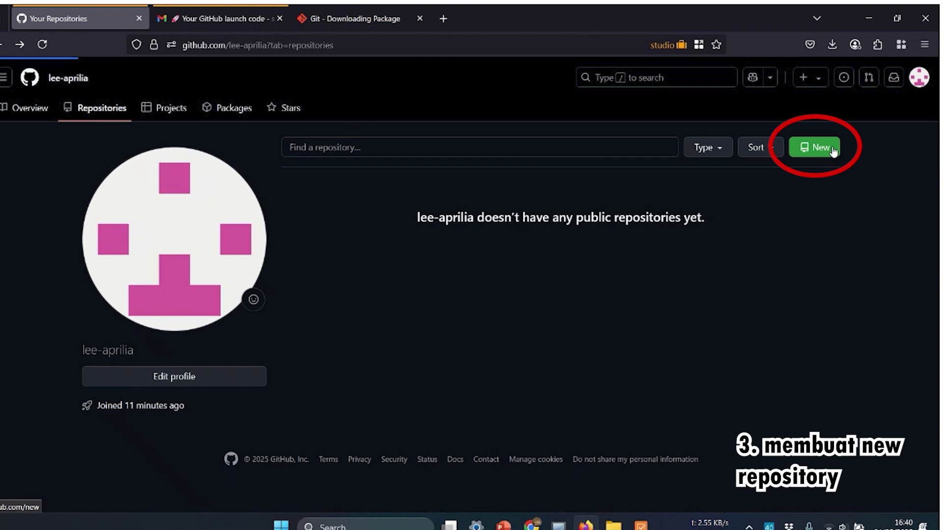
Step: Create a public GitHub repository named UjianTes without a README, .gitignore or license, and review its command-line setup instructions
{"action": "left_click", "coordinate": [833, 151]}
{"action": "left_click", "coordinate": [401, 226]}
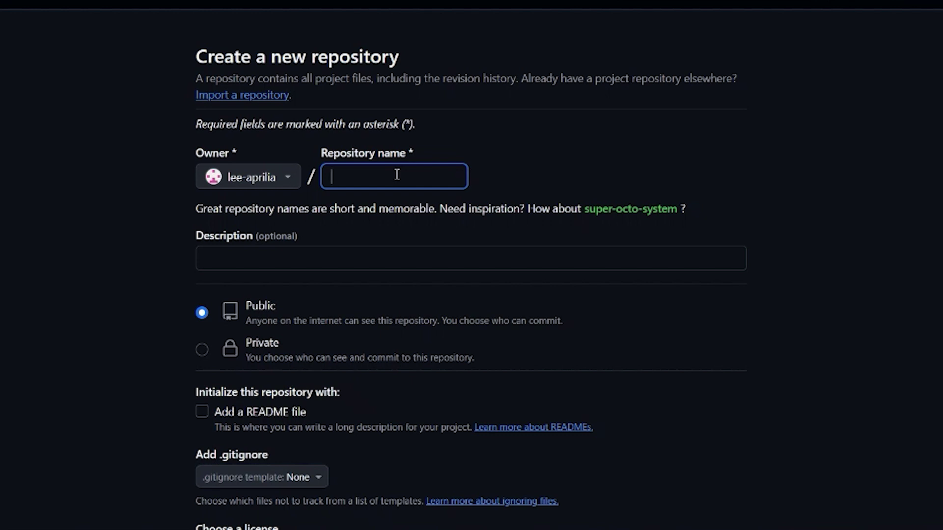
{"action": "type", "text": "Ujia"}
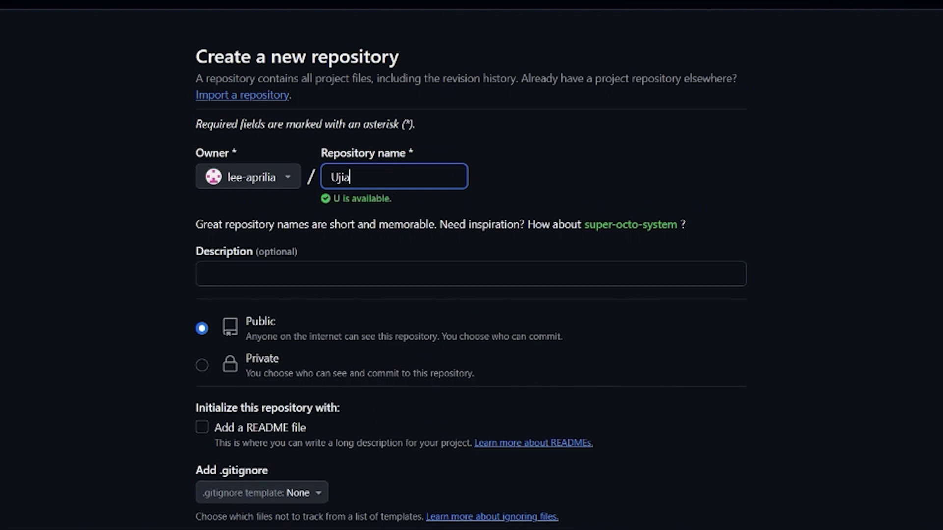
{"action": "type", "text": "nTes"}
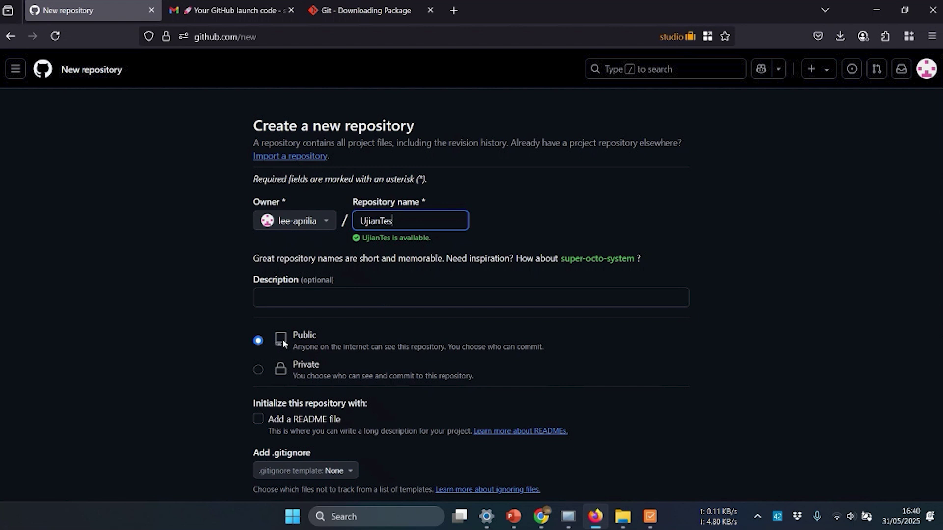
{"action": "scroll", "coordinate": [255, 344], "scroll_direction": "down", "scroll_amount": 2}
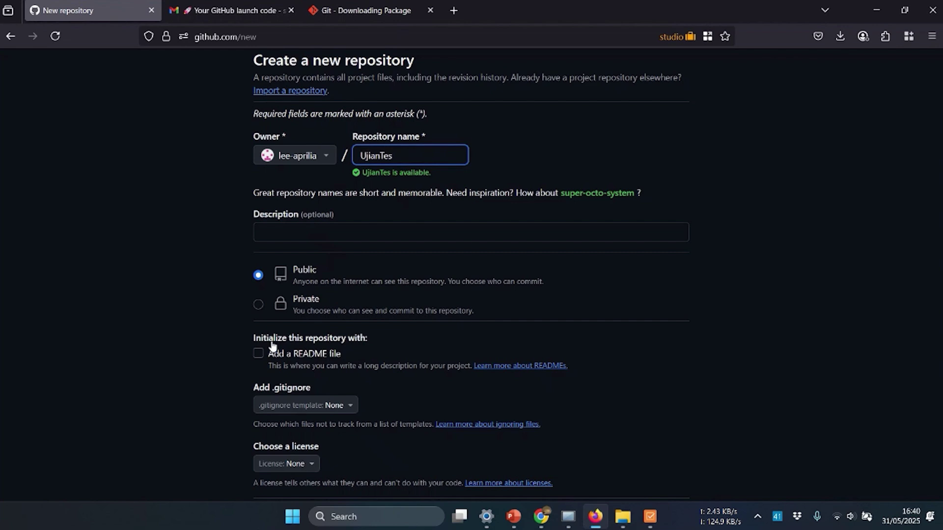
{"action": "scroll", "coordinate": [273, 346], "scroll_direction": "down", "scroll_amount": 5}
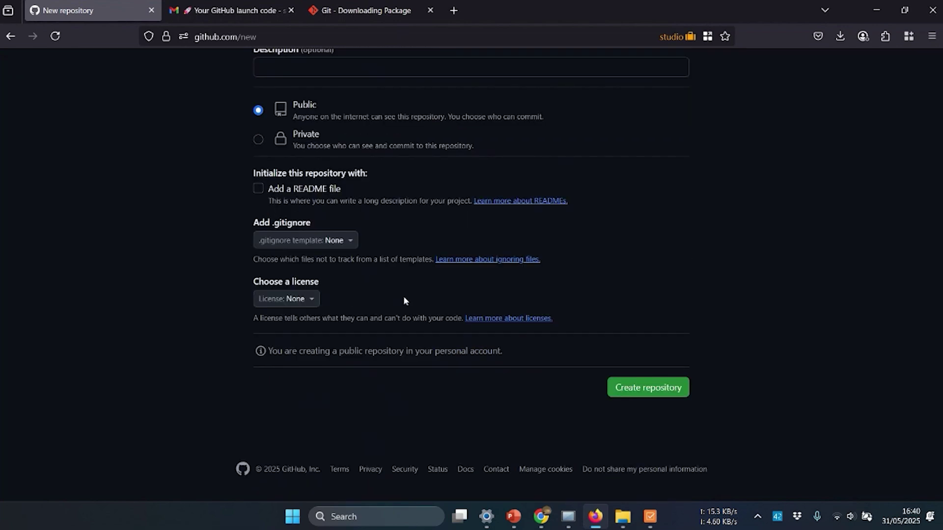
{"action": "left_click", "coordinate": [669, 386]}
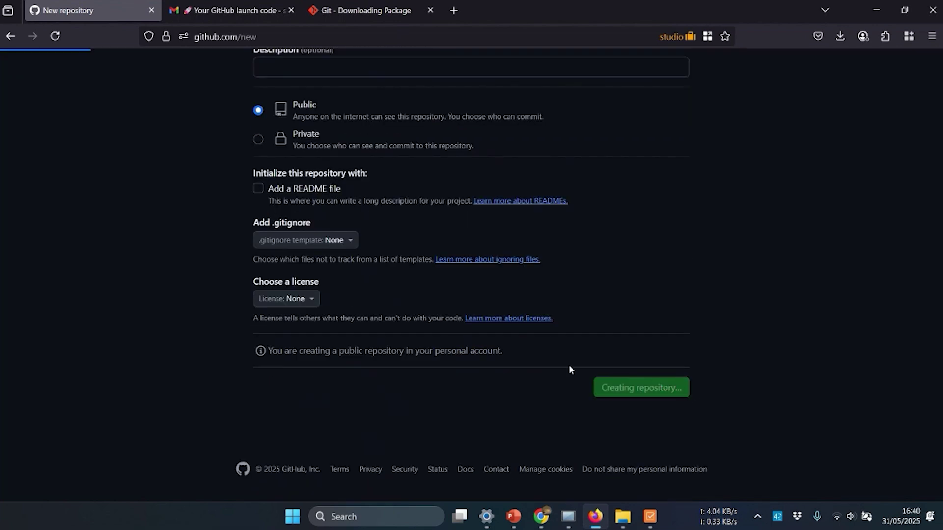
{"action": "scroll", "coordinate": [290, 363], "scroll_direction": "down", "scroll_amount": 1}
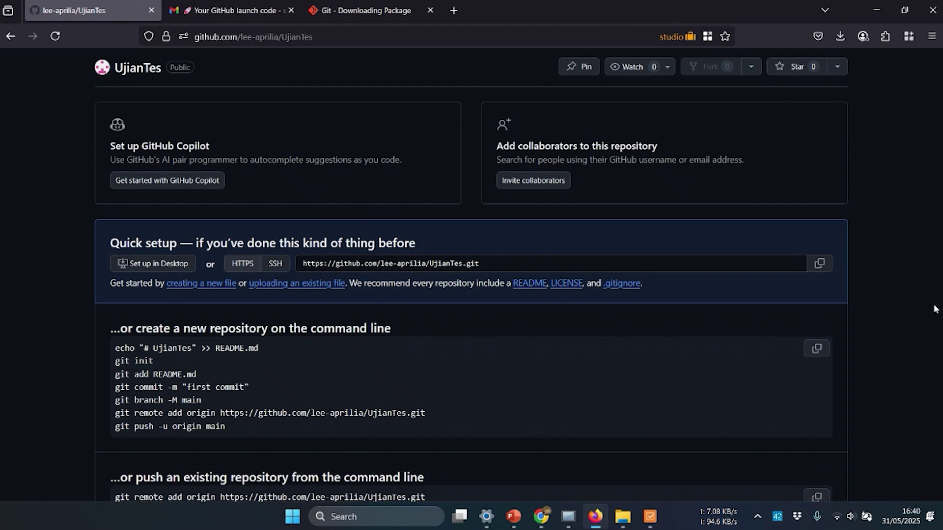
{"action": "scroll", "coordinate": [356, 309], "scroll_direction": "down", "scroll_amount": 2}
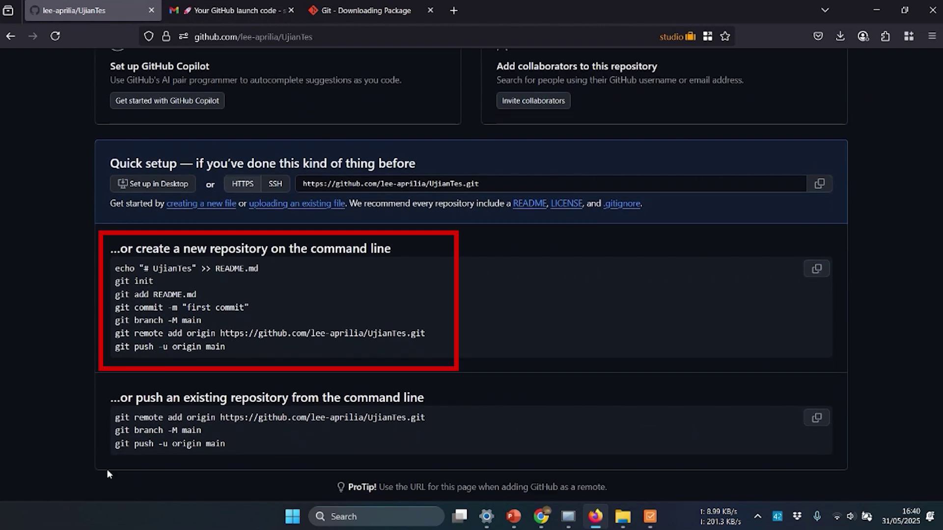
{"action": "left_click_drag", "start_coordinate": [941, 352], "coordinate": [941, 269]}
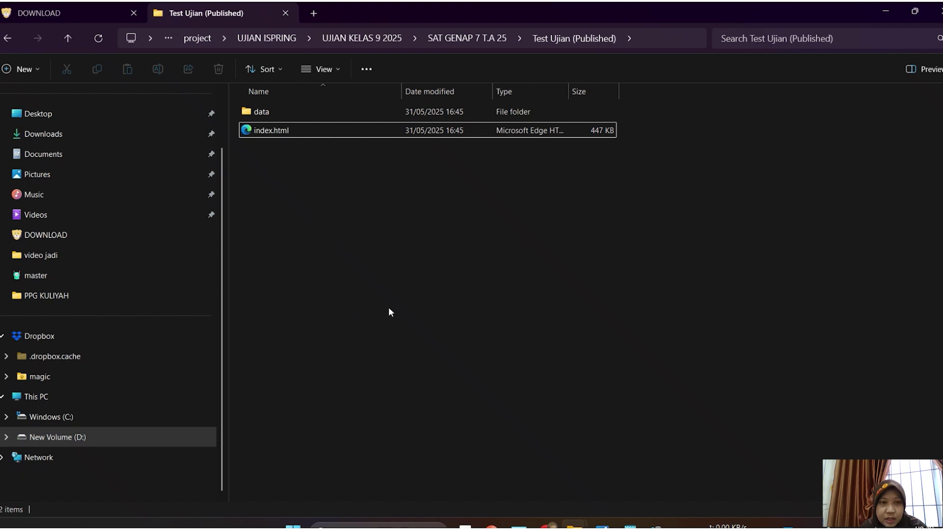
Step: Open Git Bash in the Test Ujian (Published) folder and initialize a repository there with git init
{"action": "right_click", "coordinate": [331, 211]}
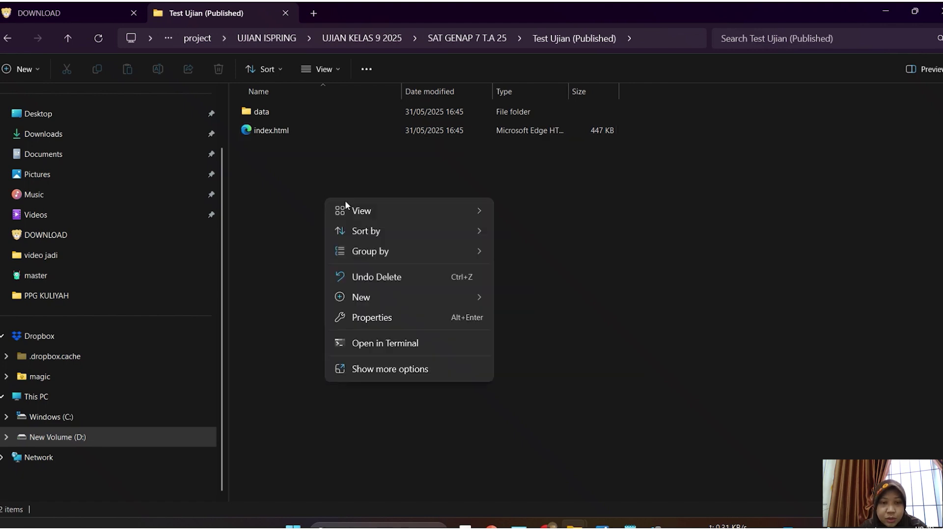
{"action": "left_click", "coordinate": [388, 371]}
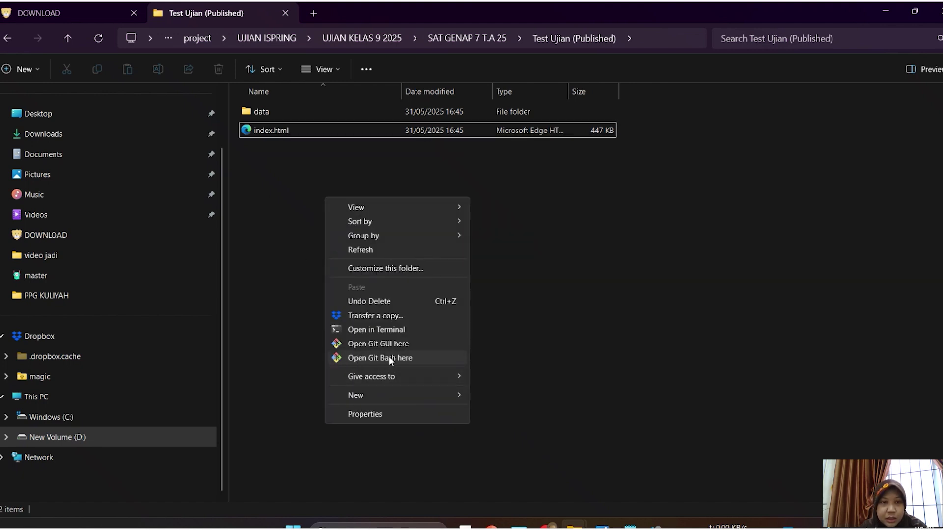
{"action": "left_click", "coordinate": [378, 358]}
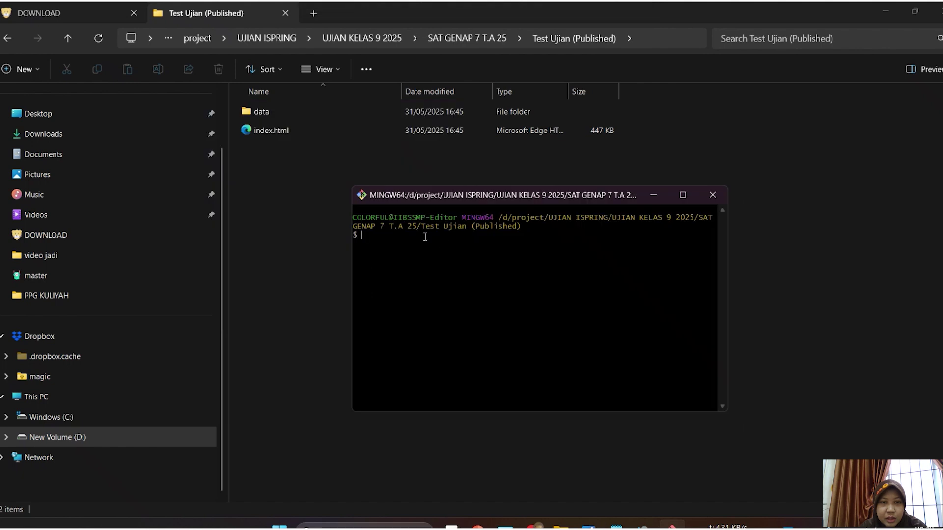
{"action": "type", "text": "git ini"}
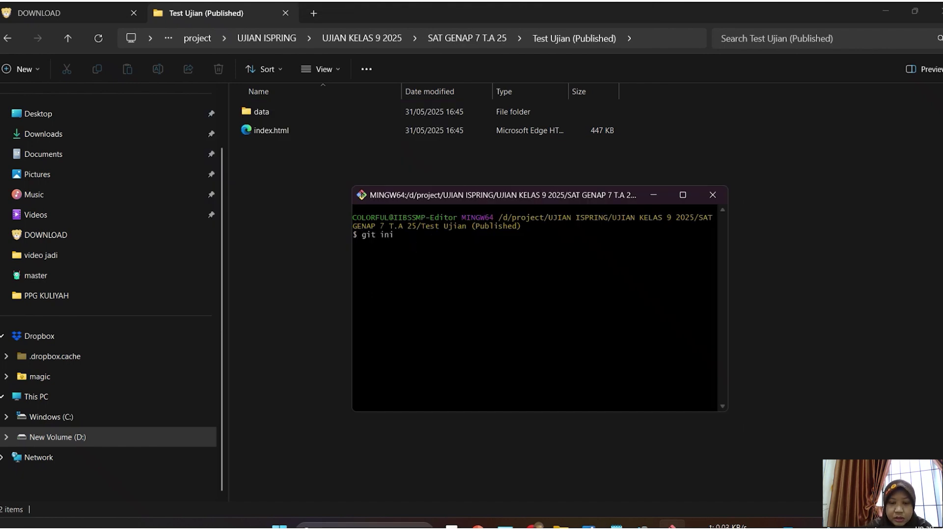
{"action": "type", "text": "t"}
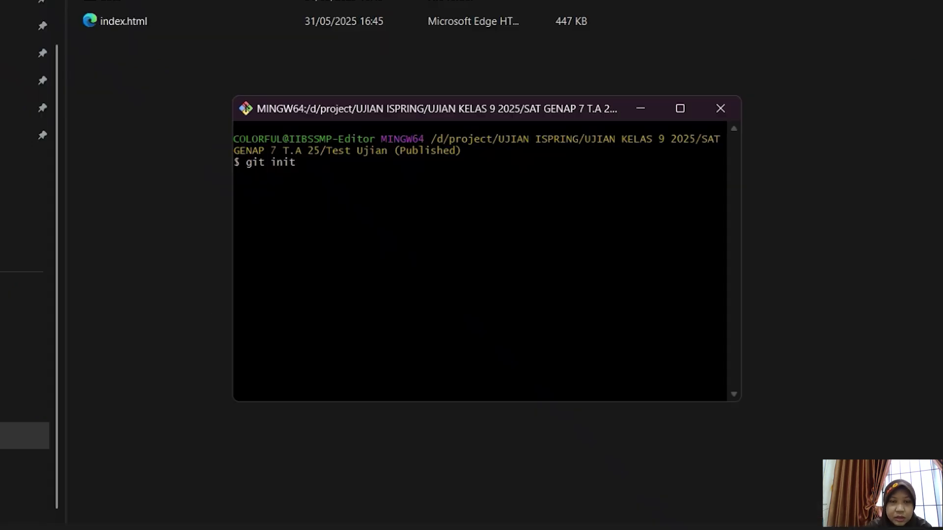
{"action": "key", "text": "Return"}
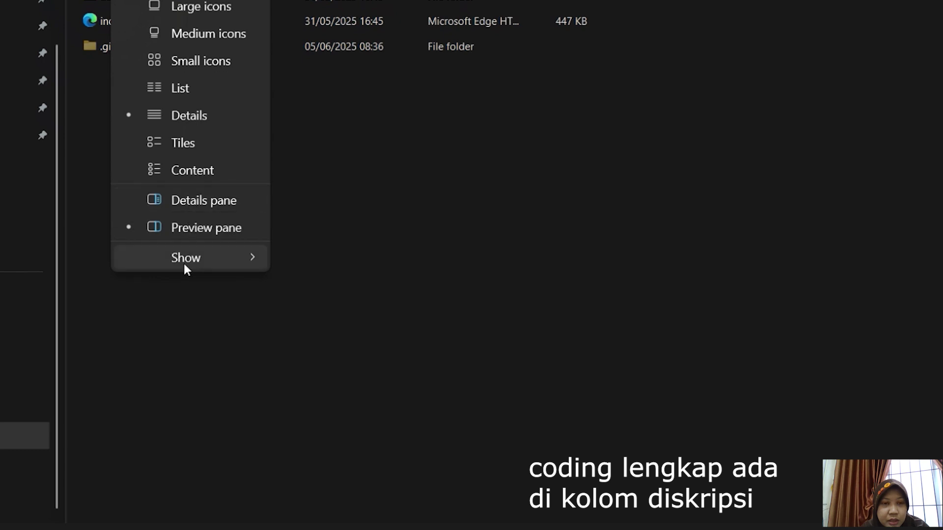
Step: Check the hidden files and folders setting in File Explorer's Folder Options, and leave without changing anything
{"action": "left_click", "coordinate": [148, 1]}
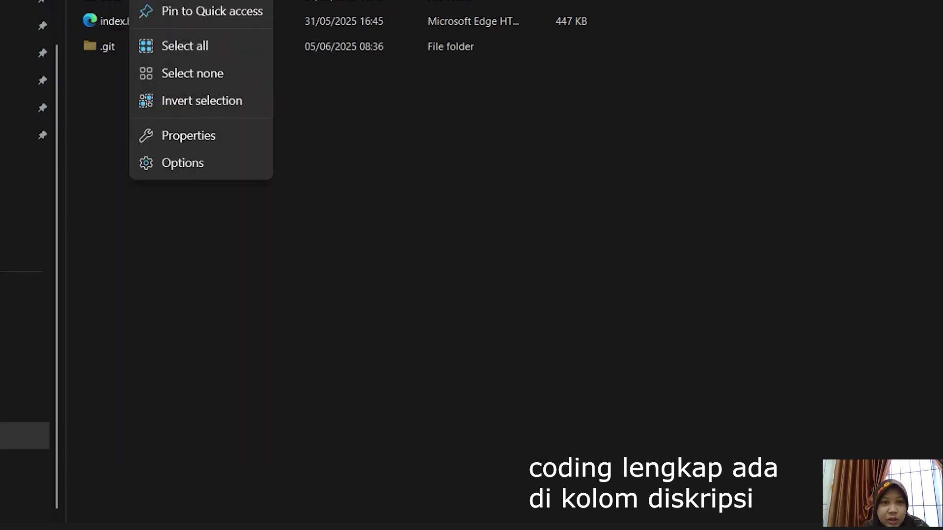
{"action": "left_click", "coordinate": [191, 139]}
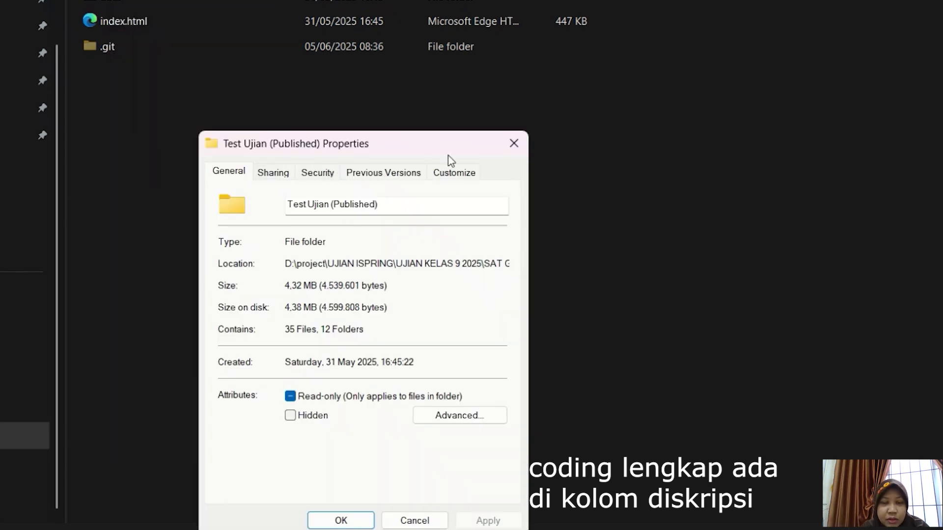
{"action": "key", "text": "Escape"}
{"action": "left_click", "coordinate": [342, 59]}
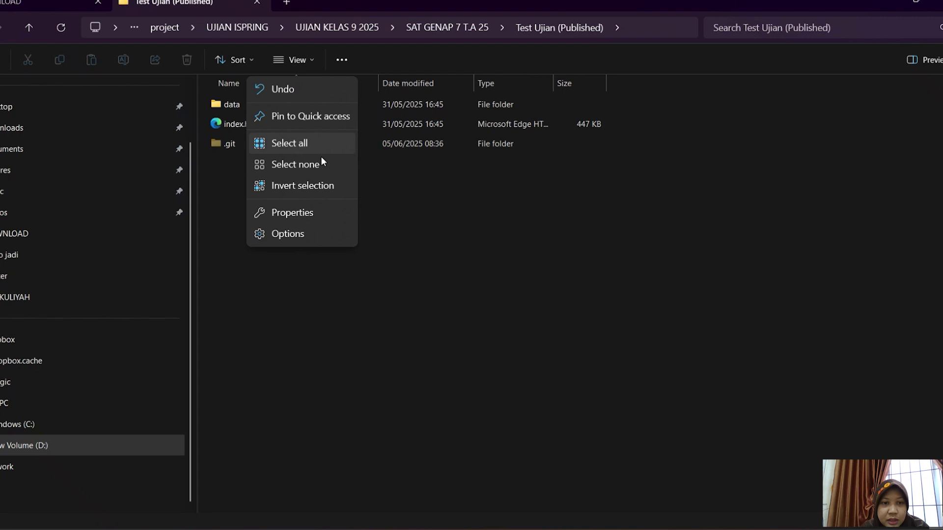
{"action": "left_click", "coordinate": [281, 233]}
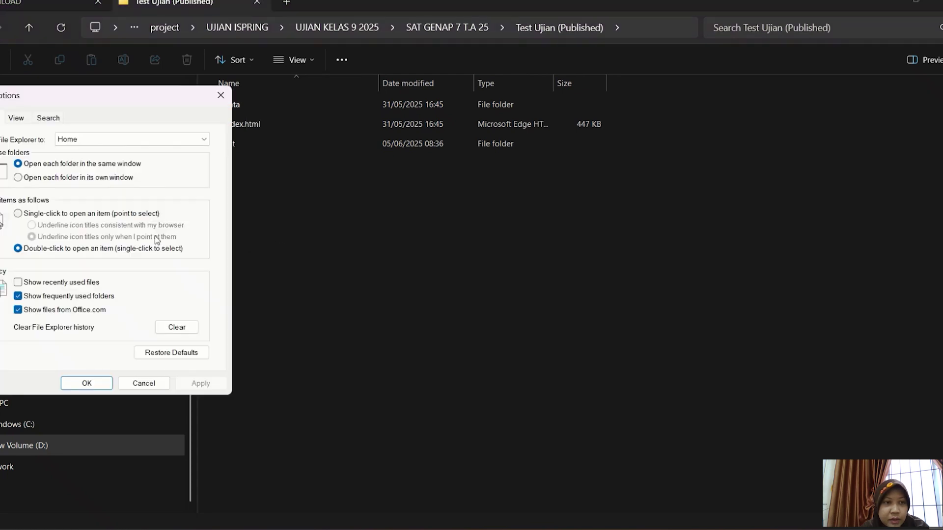
{"action": "left_click", "coordinate": [17, 118]}
{"action": "left_click_drag", "start_coordinate": [126, 101], "coordinate": [302, 105]}
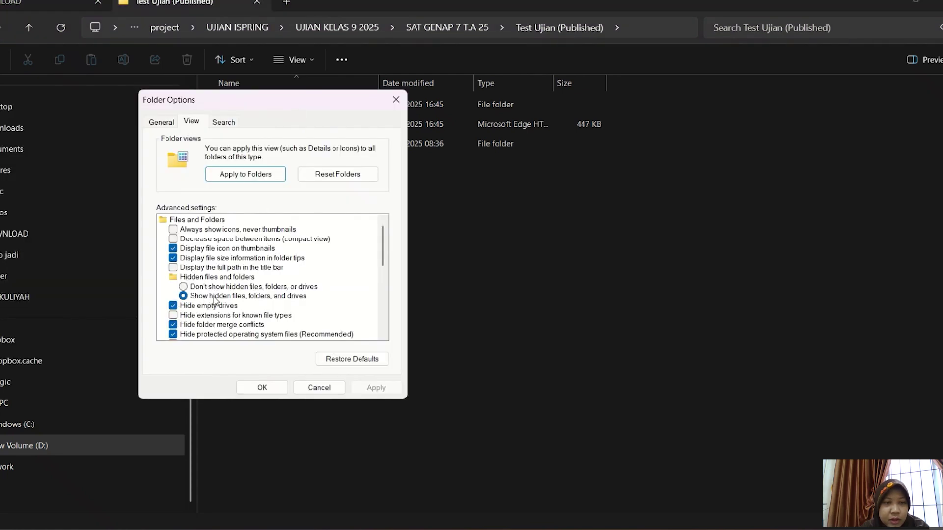
{"action": "left_click", "coordinate": [316, 387]}
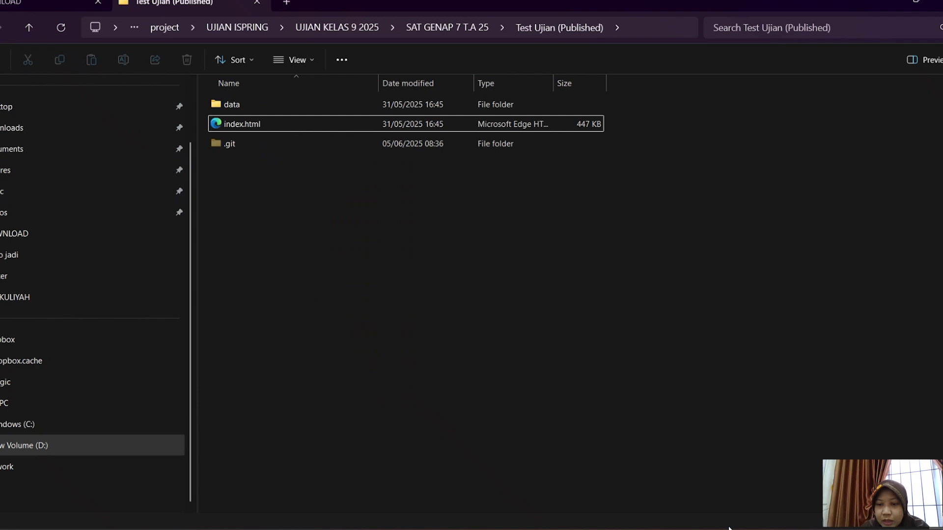
Step: Switch to Git Bash and stage all files of the published exam folder with git add
{"action": "key", "text": "alt+Tab"}
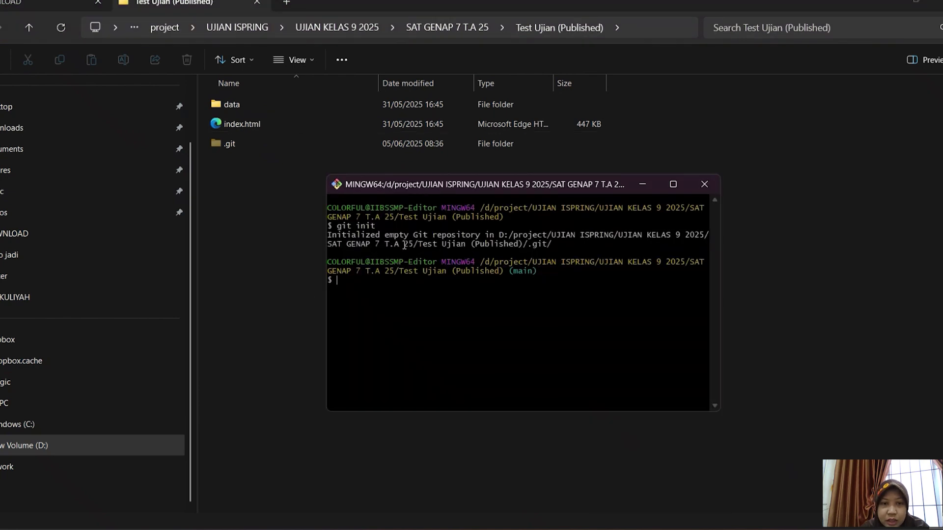
{"action": "type", "text": "git "}
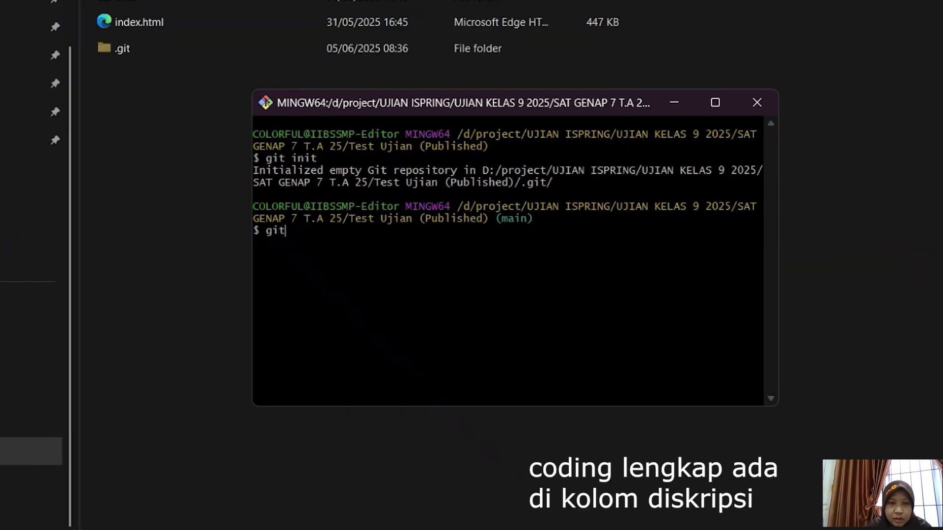
{"action": "type", "text": "add ."}
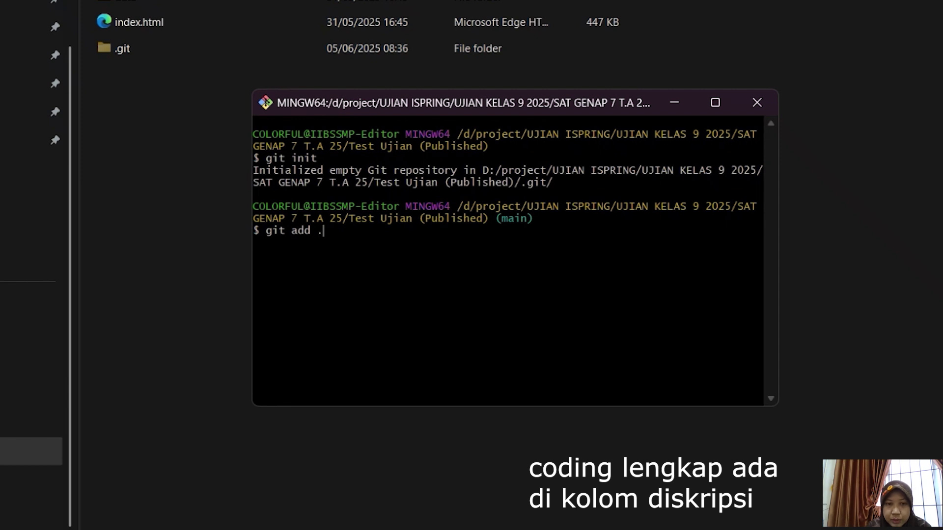
{"action": "key", "text": "Return"}
Step: Commit the staged files with git commit using the message "first commit"
{"action": "type", "text": "git"}
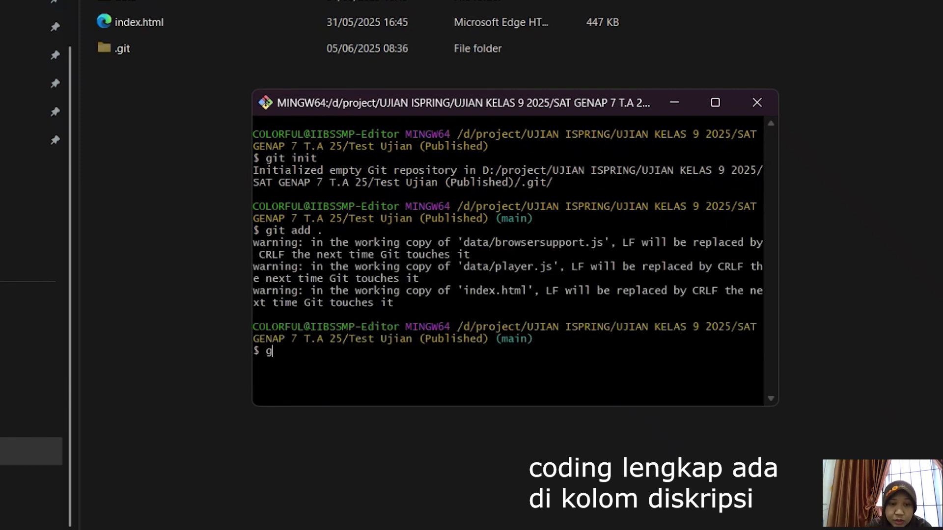
{"action": "type", "text": " co"}
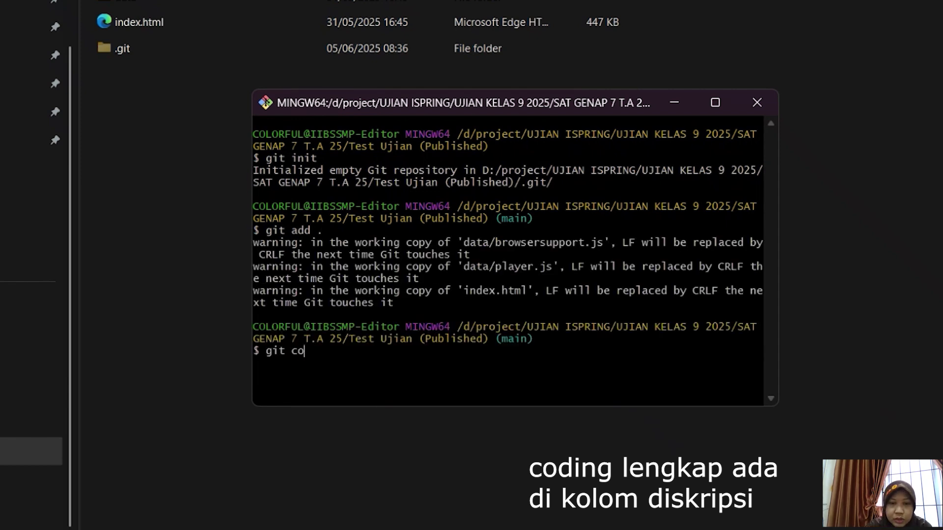
{"action": "type", "text": "mmit -"}
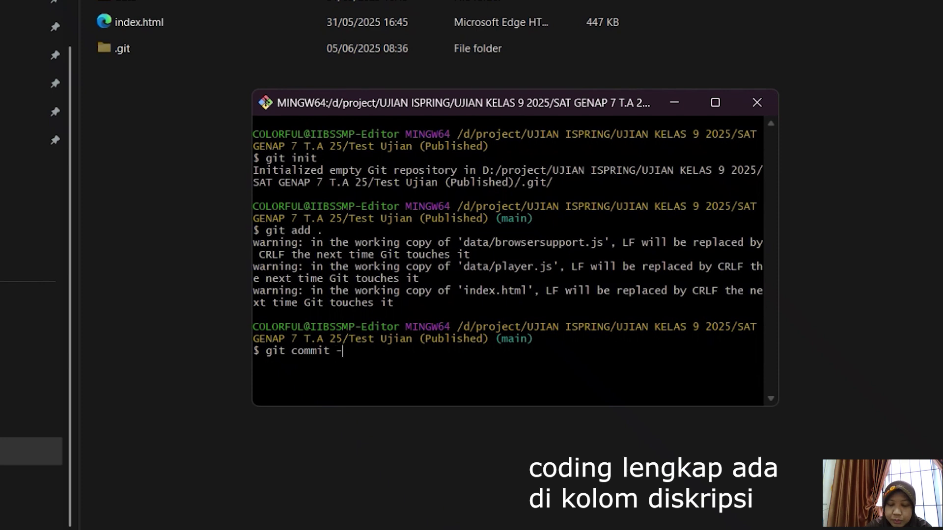
{"action": "type", "text": "m \"fir"}
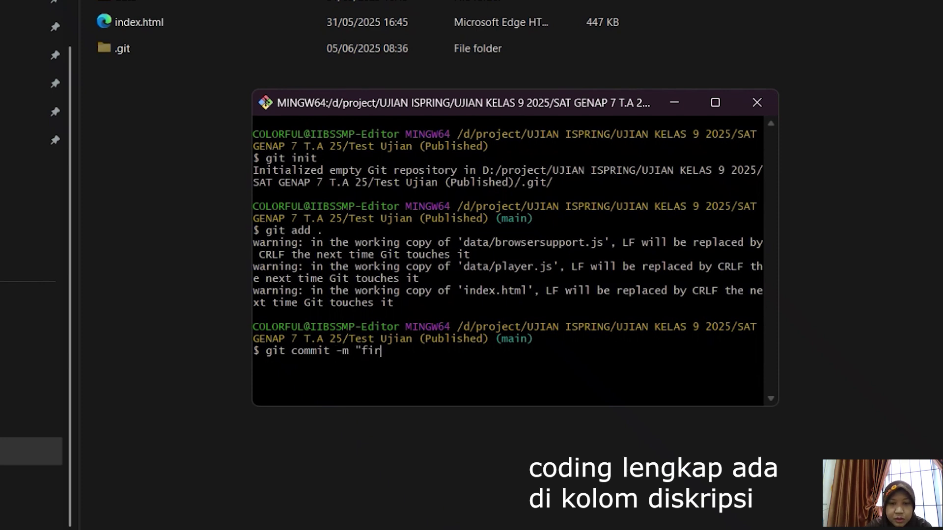
{"action": "type", "text": "st commit\""}
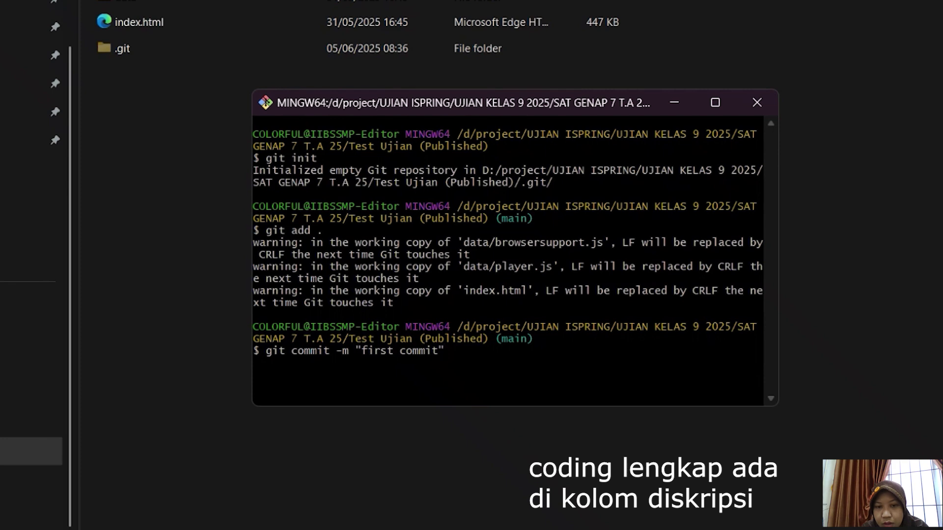
{"action": "key", "text": "Return"}
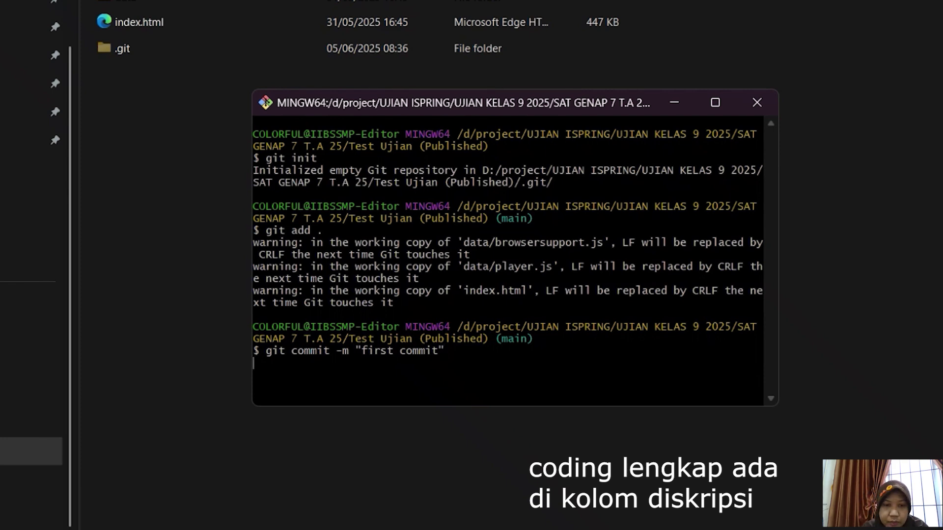
Step: Set the global Git user.email with git config --global, using the account's e-mail address in quotation marks
{"action": "type", "text": "git"}
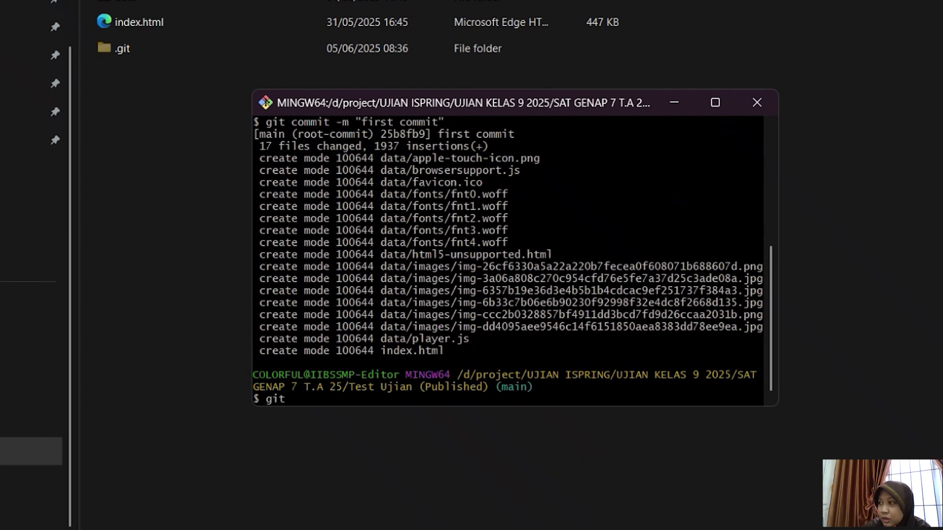
{"action": "type", "text": " congif"}
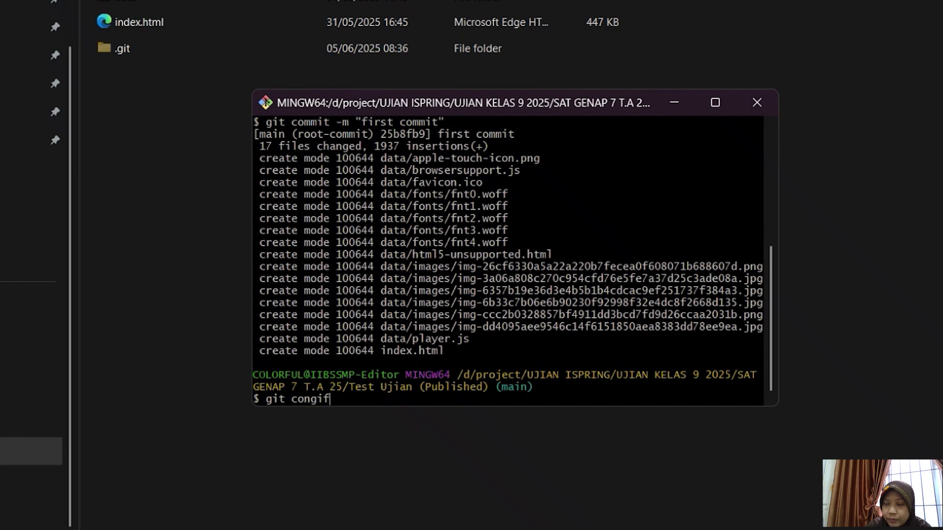
{"action": "key", "text": "BackSpace"}
{"action": "key", "text": "BackSpace"}
{"action": "key", "text": "BackSpace"}
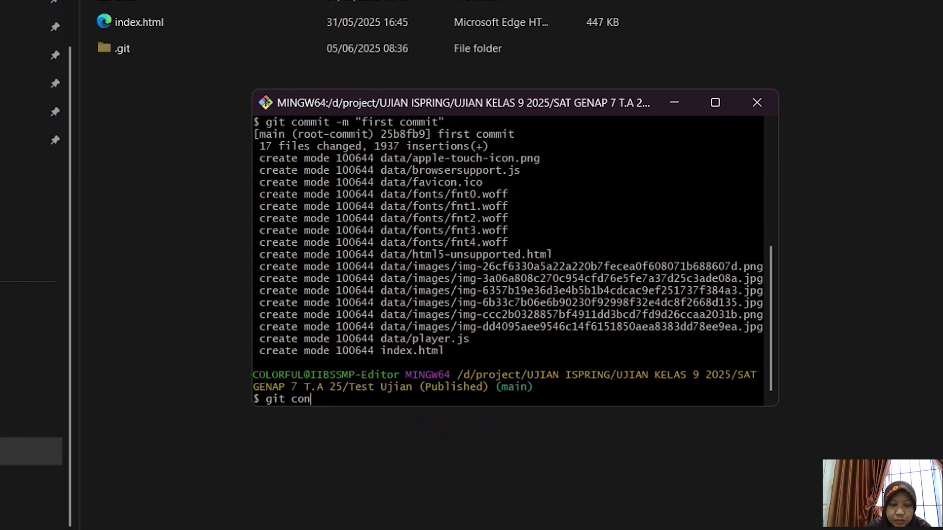
{"action": "type", "text": "fig --globa"}
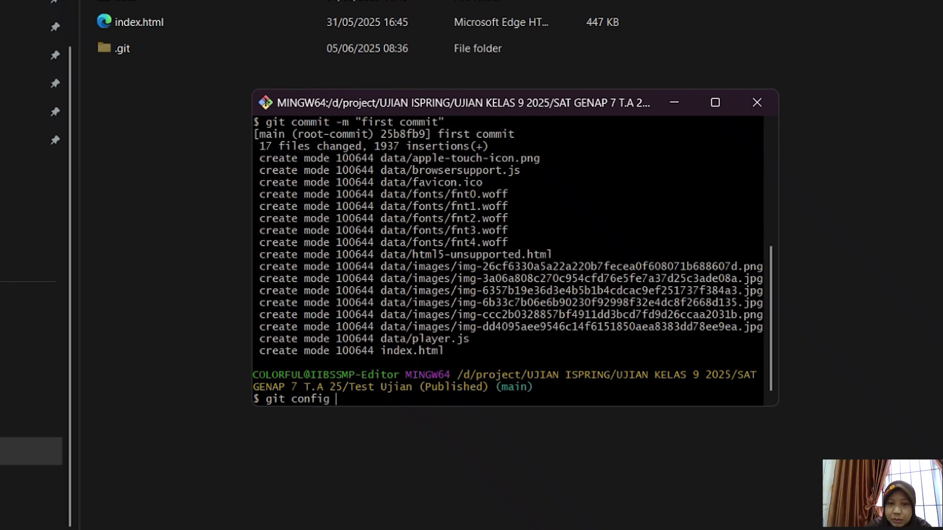
{"action": "type", "text": "l "}
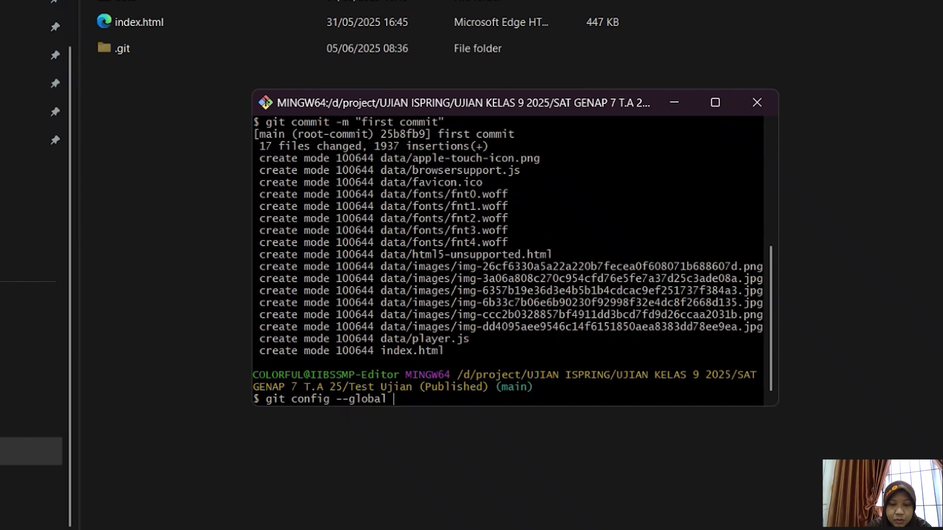
{"action": "type", "text": "user.name"}
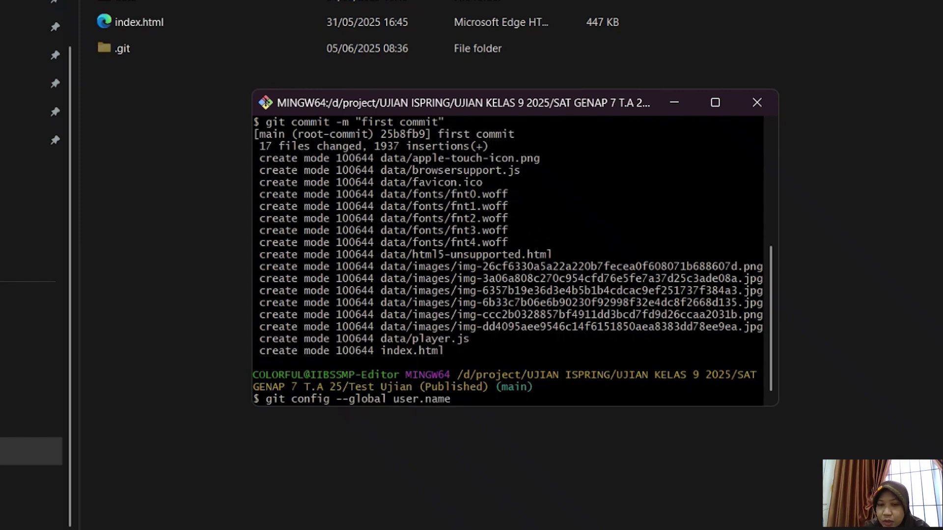
{"action": "key", "text": "BackSpace"}
{"action": "key", "text": "BackSpace"}
{"action": "key", "text": "BackSpace"}
{"action": "key", "text": "BackSpace"}
{"action": "type", "text": "emai"}
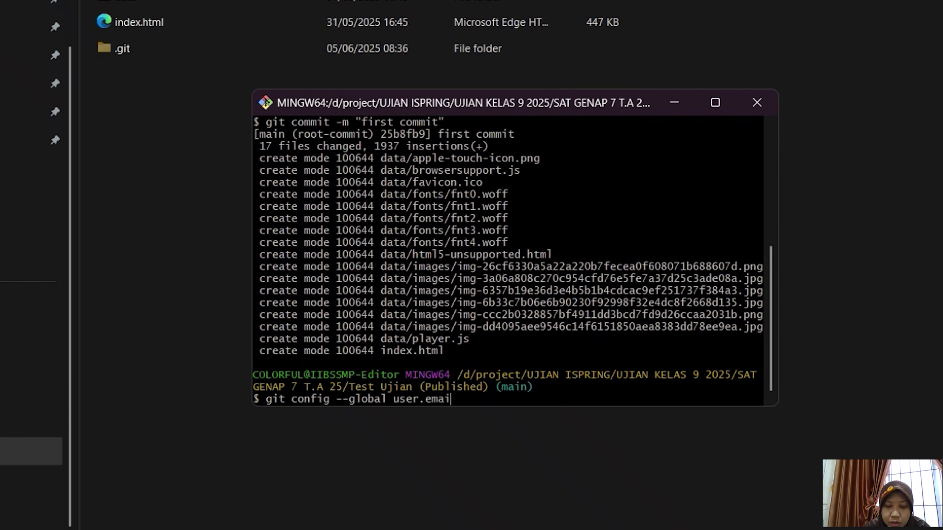
{"action": "type", "text": "l"}
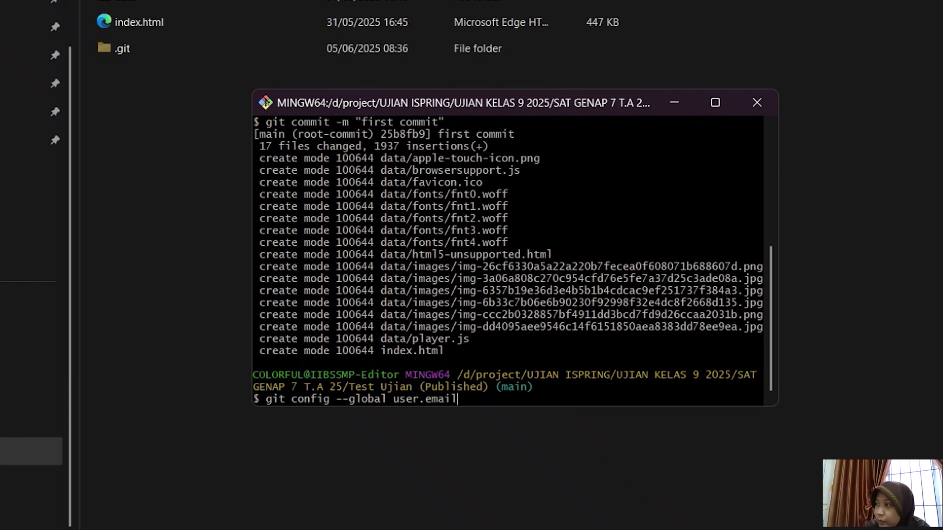
{"action": "type", "text": " \""}
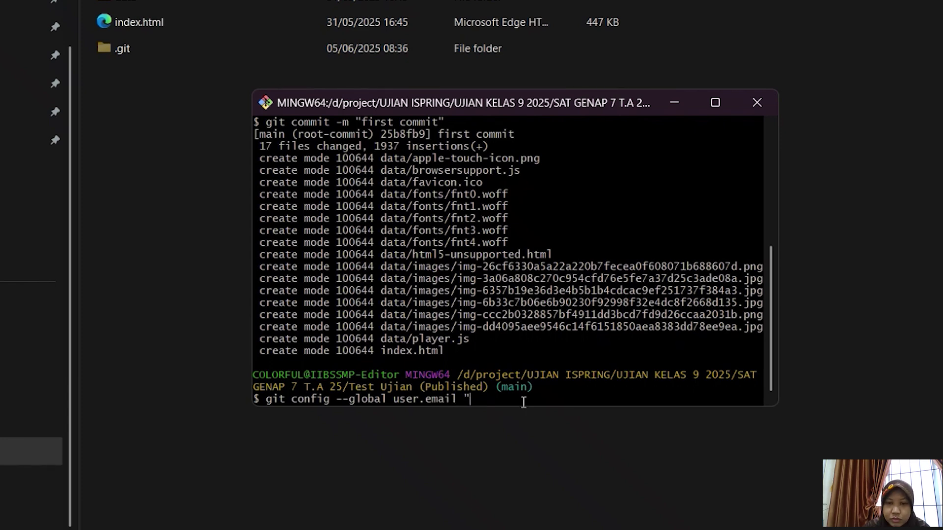
{"action": "key", "text": "shift+Insert"}
{"action": "type", "text": "\""}
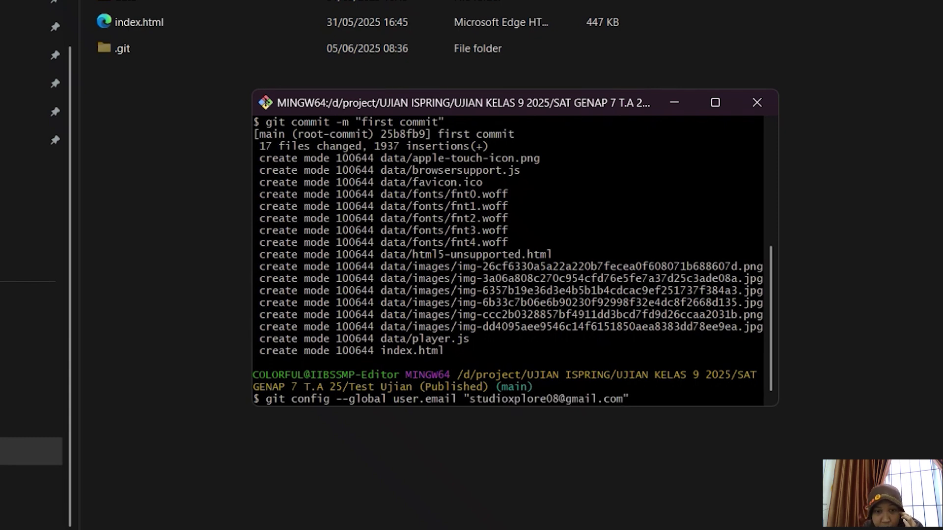
{"action": "key", "text": "Return"}
Step: Enter the git config --global user.name command up to its opening quotation mark, without running it
{"action": "type", "text": "git"}
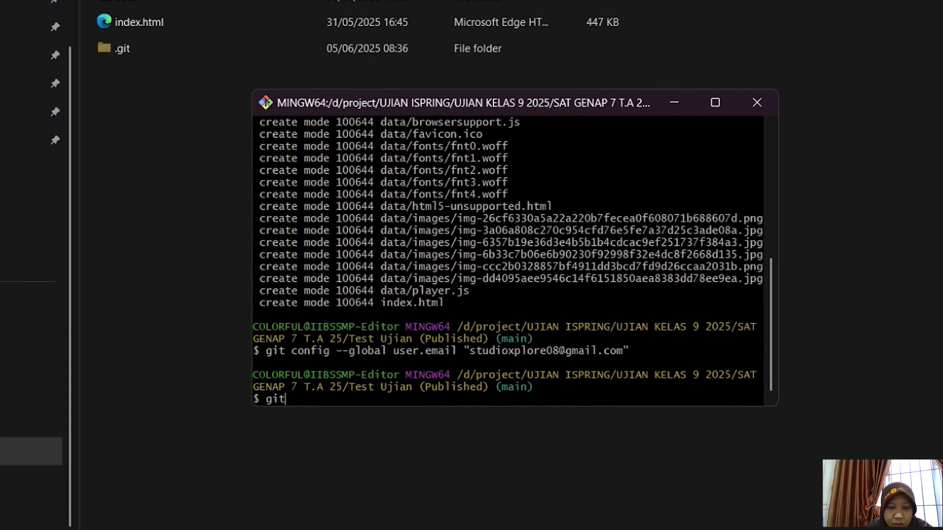
{"action": "type", "text": " congif"}
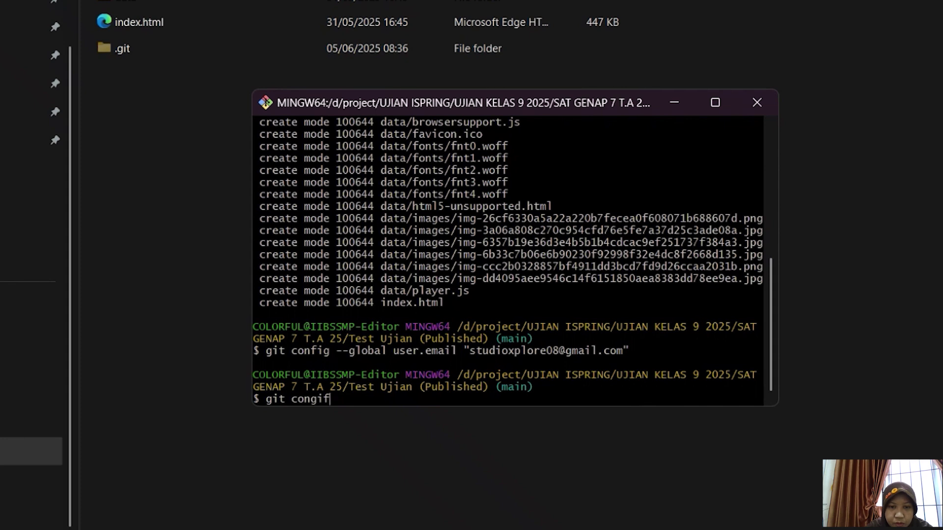
{"action": "key", "text": "BackSpace"}
{"action": "key", "text": "BackSpace"}
{"action": "key", "text": "BackSpace"}
{"action": "type", "text": "fig --globa"}
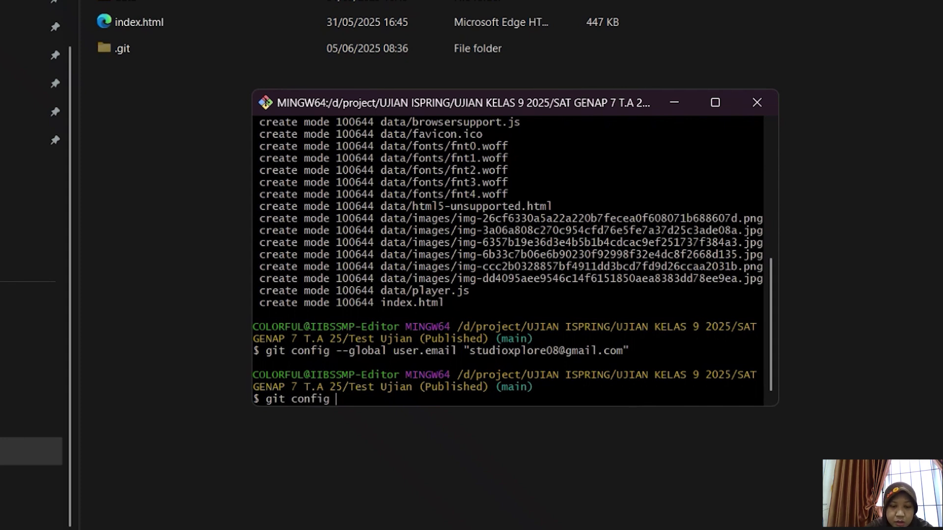
{"action": "type", "text": "l"}
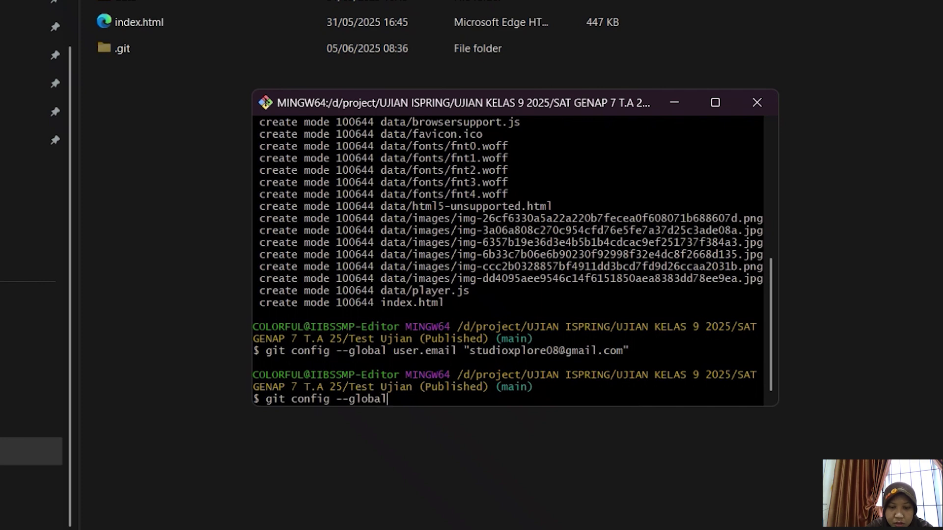
{"action": "type", "text": " user."}
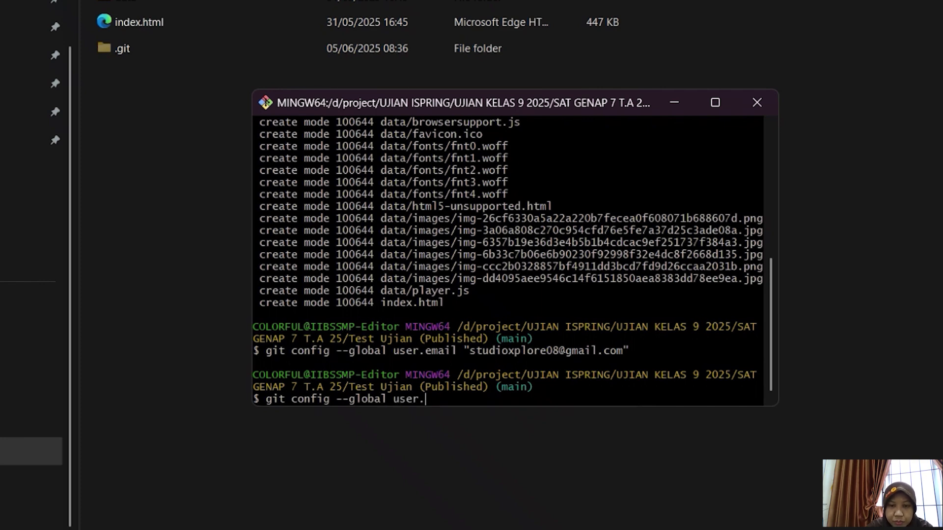
{"action": "type", "text": "name \""}
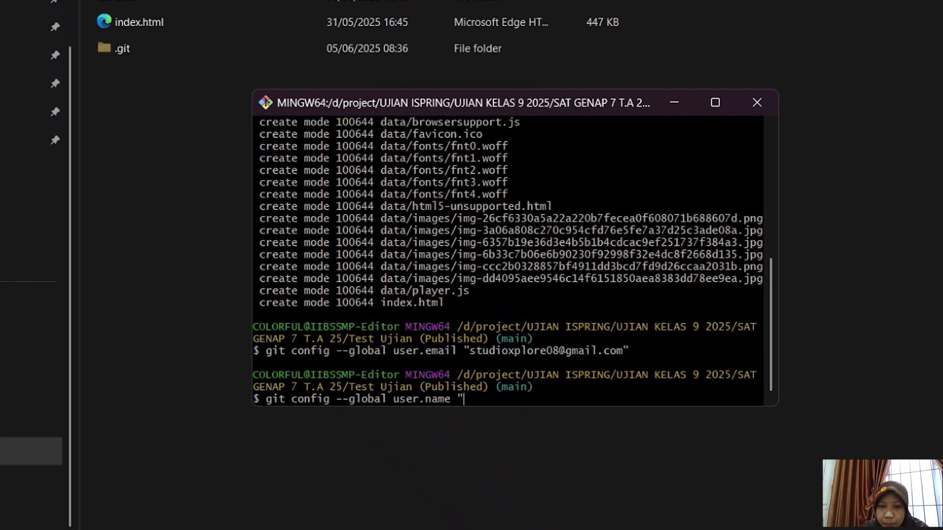
Step: Switch to the UjianTest repository page in Chrome and copy the account's username from the owner's profile card
{"action": "mouse_move", "coordinate": [505, 529]}
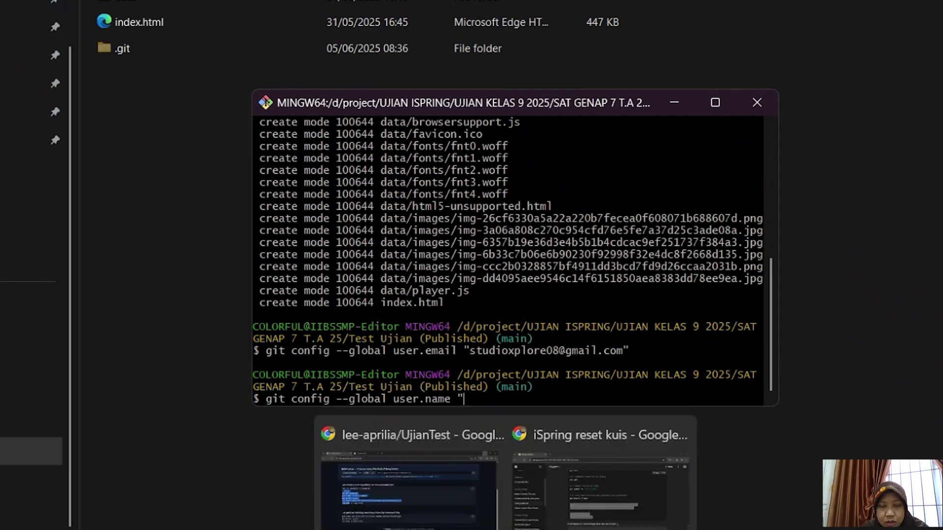
{"action": "left_click", "coordinate": [419, 525]}
{"action": "scroll", "coordinate": [189, 221], "scroll_direction": "up", "scroll_amount": 5}
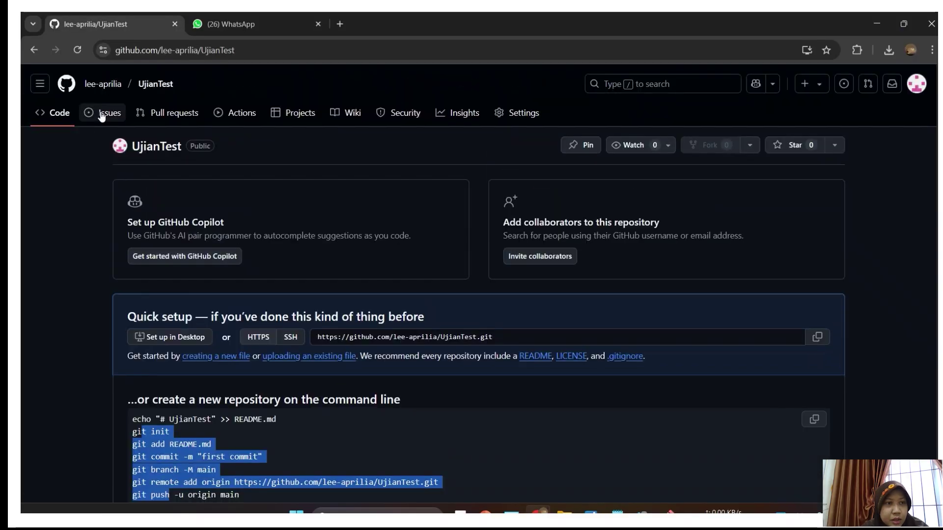
{"action": "mouse_move", "coordinate": [138, 97]}
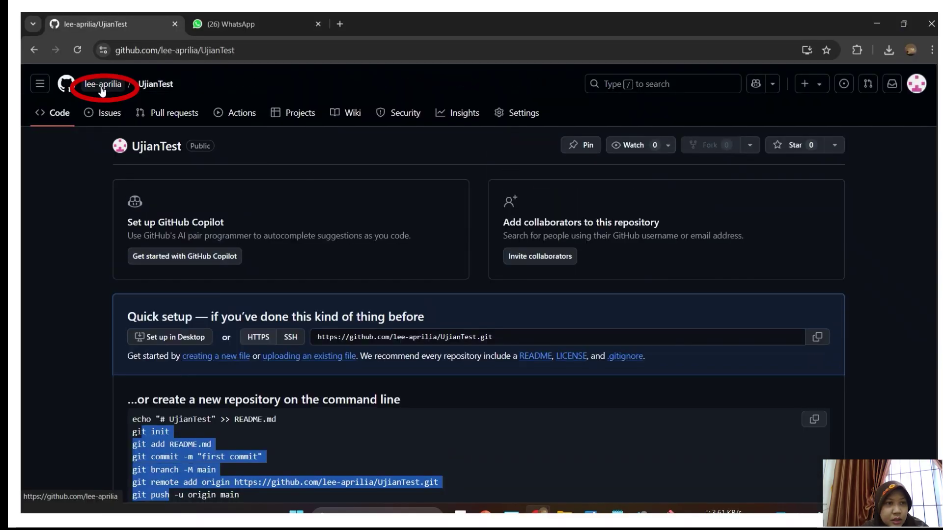
{"action": "mouse_move", "coordinate": [103, 84]}
{"action": "left_click_drag", "start_coordinate": [133, 150], "coordinate": [96, 155]}
{"action": "right_click", "coordinate": [97, 156]}
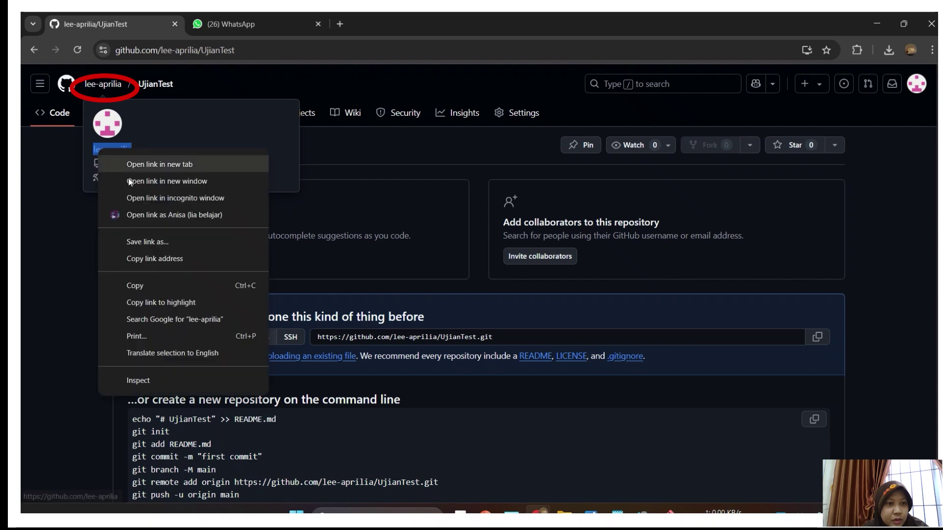
{"action": "left_click", "coordinate": [135, 285]}
Step: Return to Git Bash, complete the user.name command with the copied username and a closing quotation mark, and run it
{"action": "left_click", "coordinate": [671, 512]}
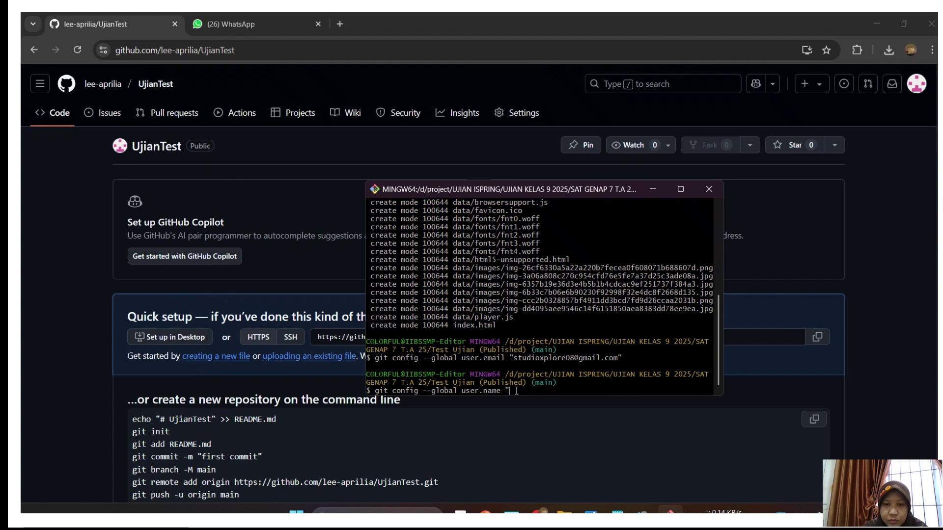
{"action": "key", "text": "shift+Insert"}
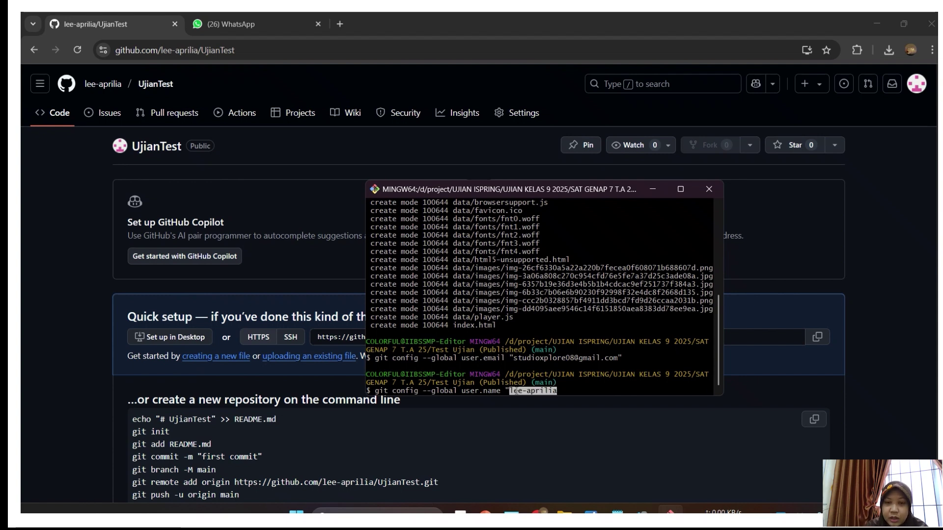
{"action": "type", "text": "\""}
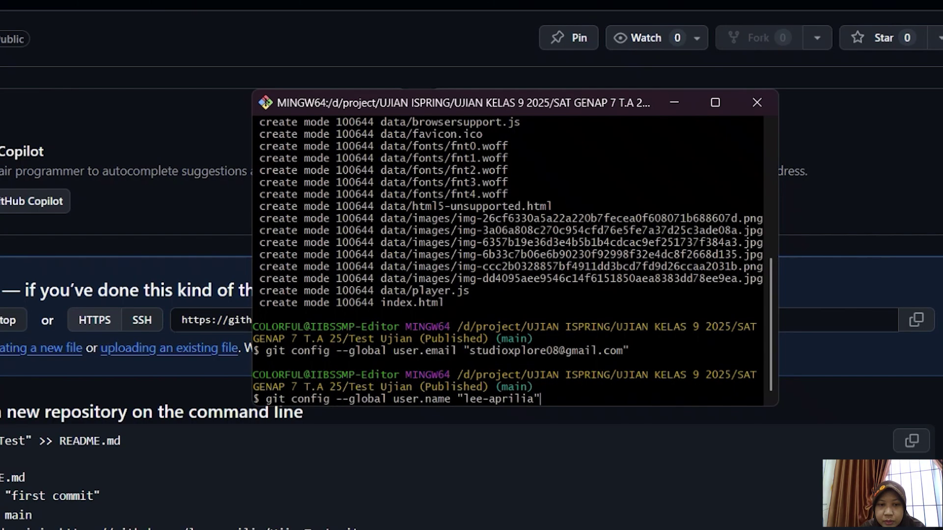
{"action": "key", "text": "Return"}
Step: Set the current branch's name to main with git branch -M main
{"action": "type", "text": "git branch"}
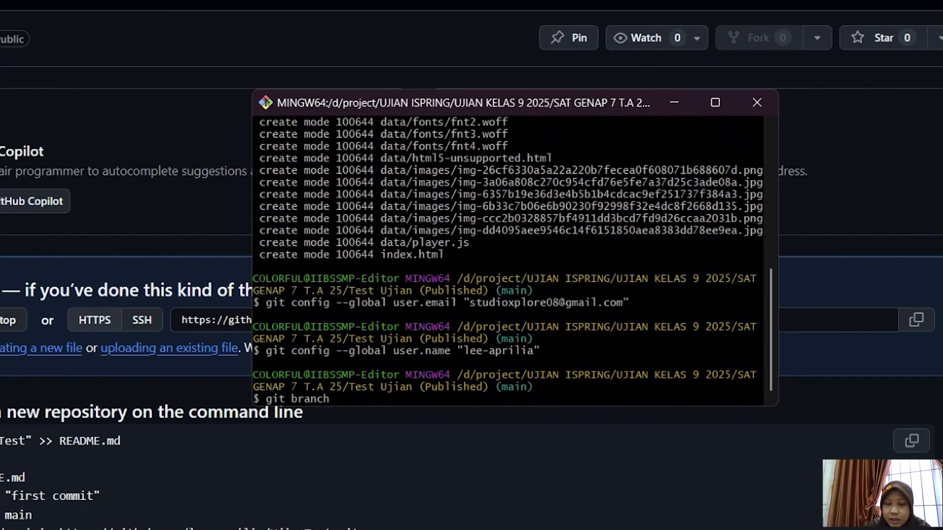
{"action": "type", "text": " -M main"}
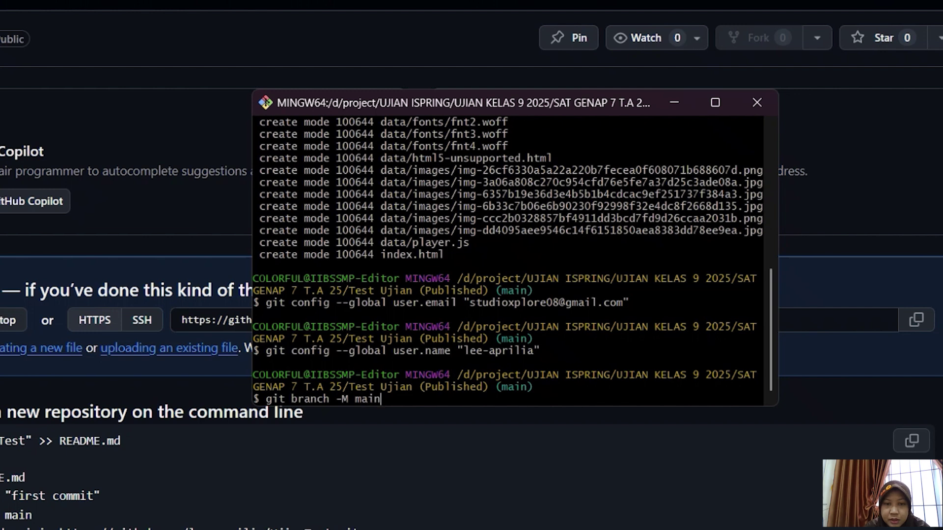
{"action": "key", "text": "Return"}
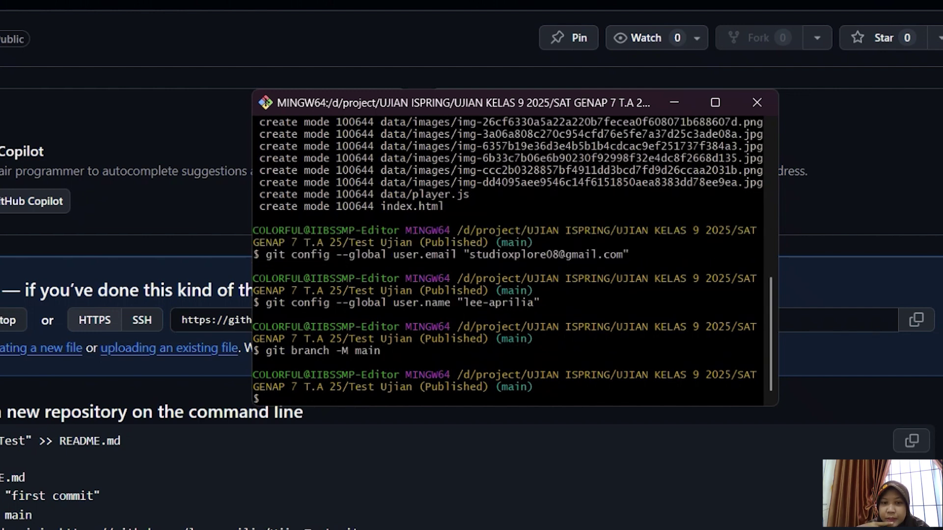
Step: Add the remote origin in Git Bash with git remote add, using the HTTPS address copied from the UjianTest repository page in Chrome
{"action": "type", "text": "git"}
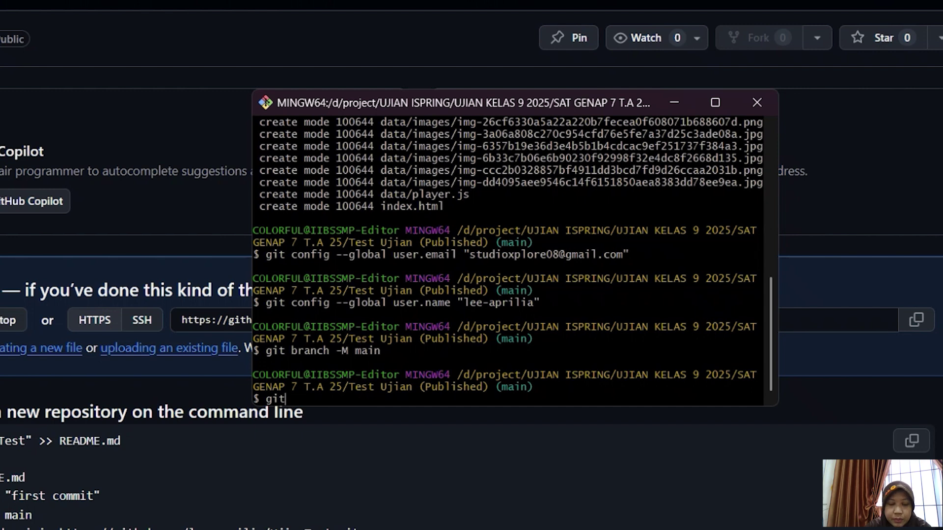
{"action": "type", "text": " remote add "}
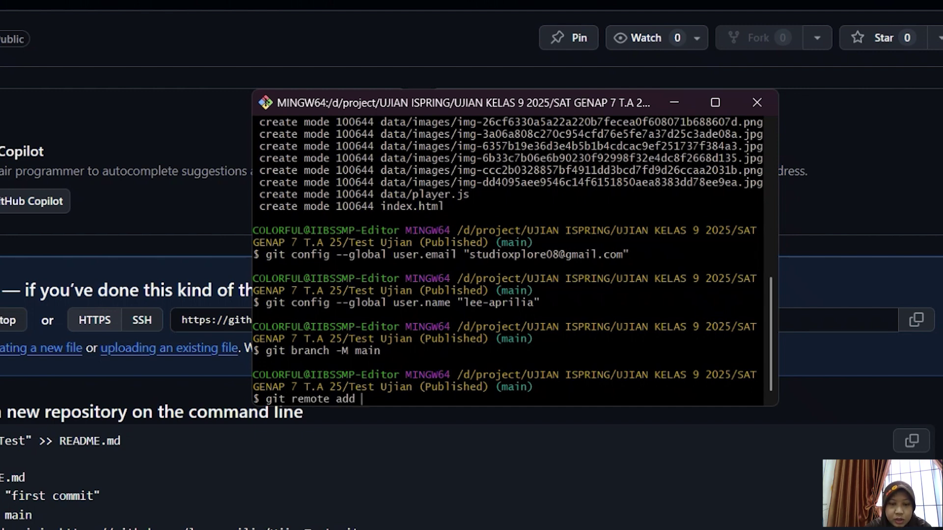
{"action": "type", "text": "origin"}
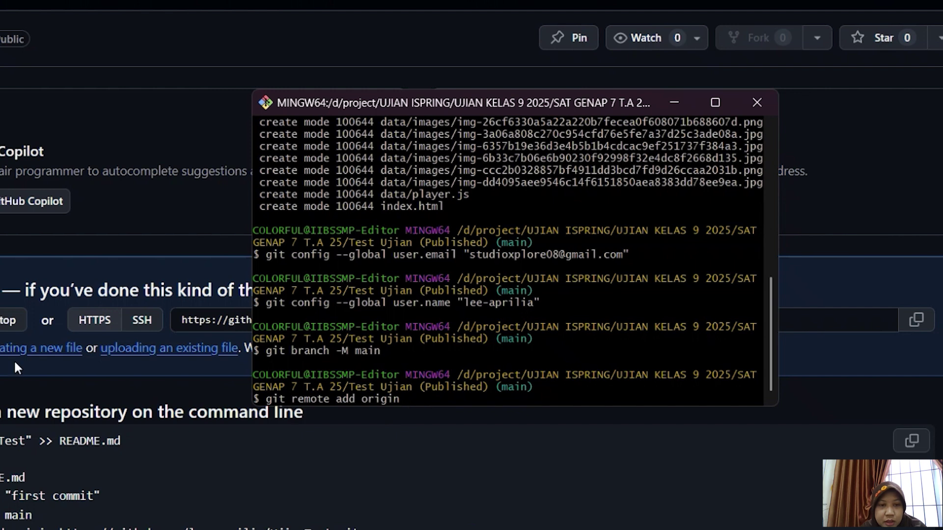
{"action": "left_click", "coordinate": [55, 394]}
{"action": "left_click", "coordinate": [916, 320]}
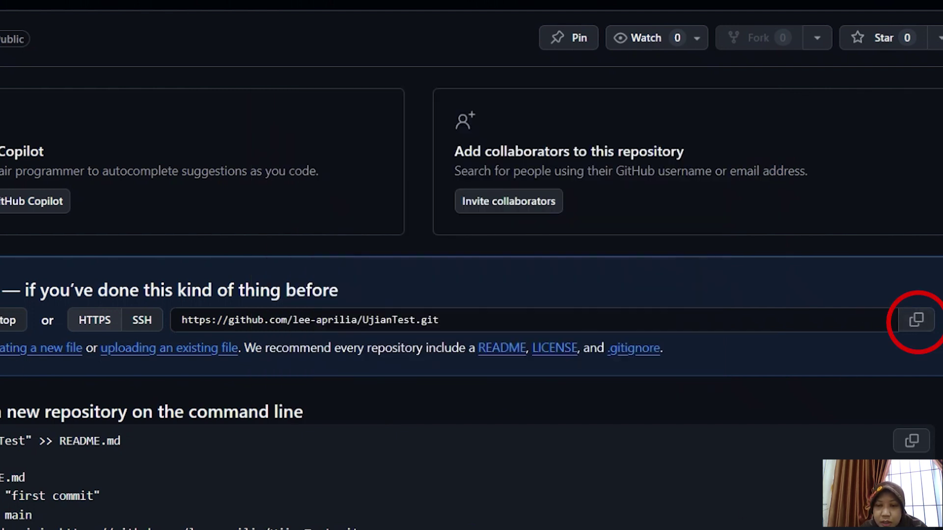
{"action": "left_click", "coordinate": [707, 471]}
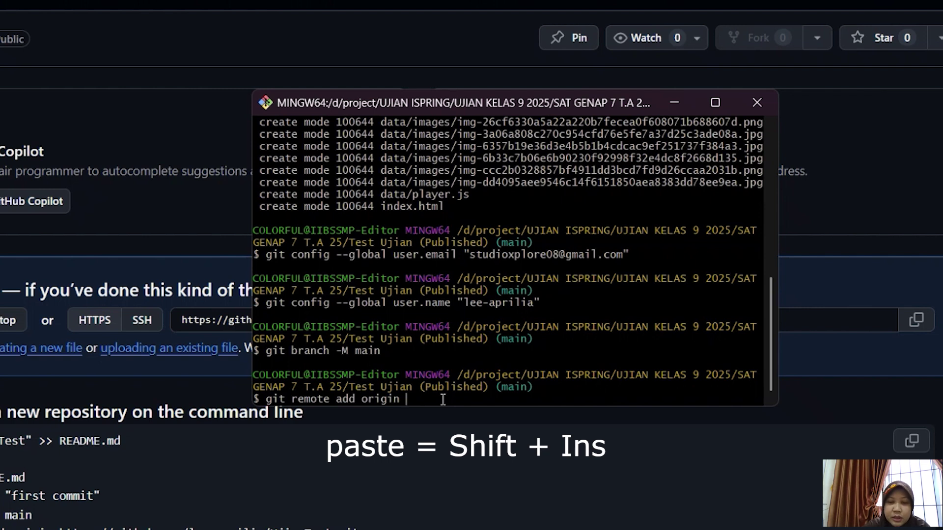
{"action": "key", "text": "shift+Insert"}
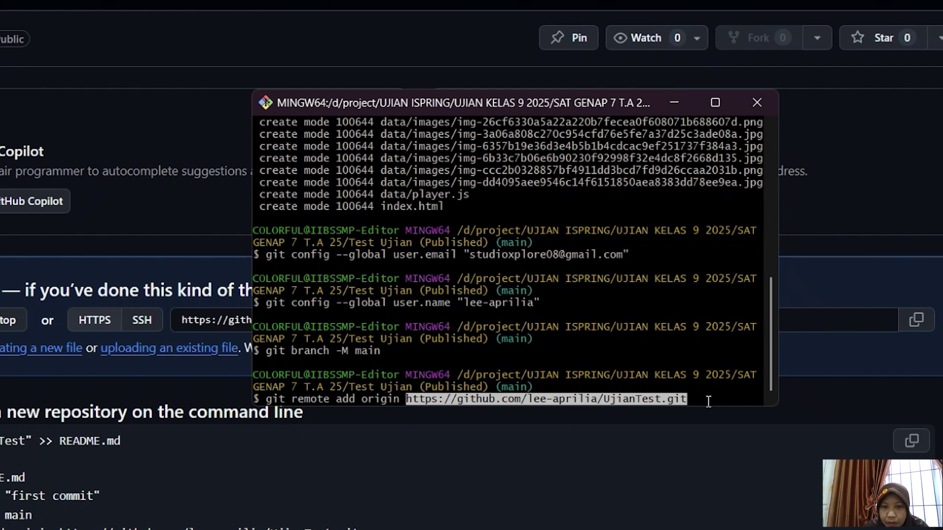
{"action": "key", "text": "Return"}
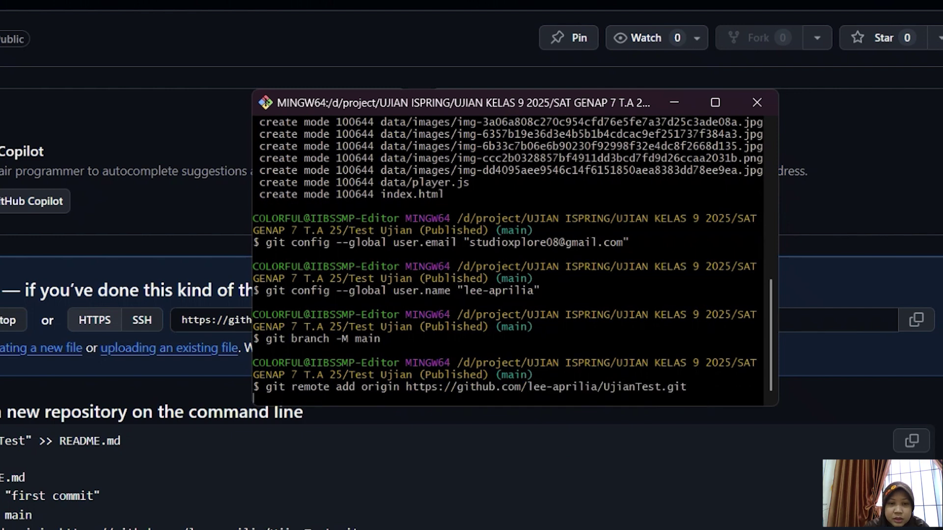
Step: Push the main branch to the remote repository with git push -u origin main
{"action": "type", "text": "git "}
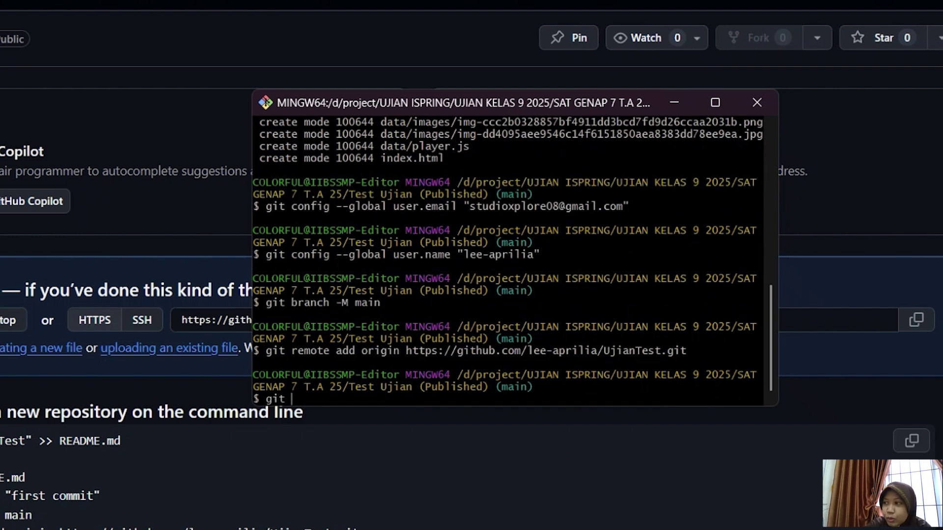
{"action": "type", "text": "push"}
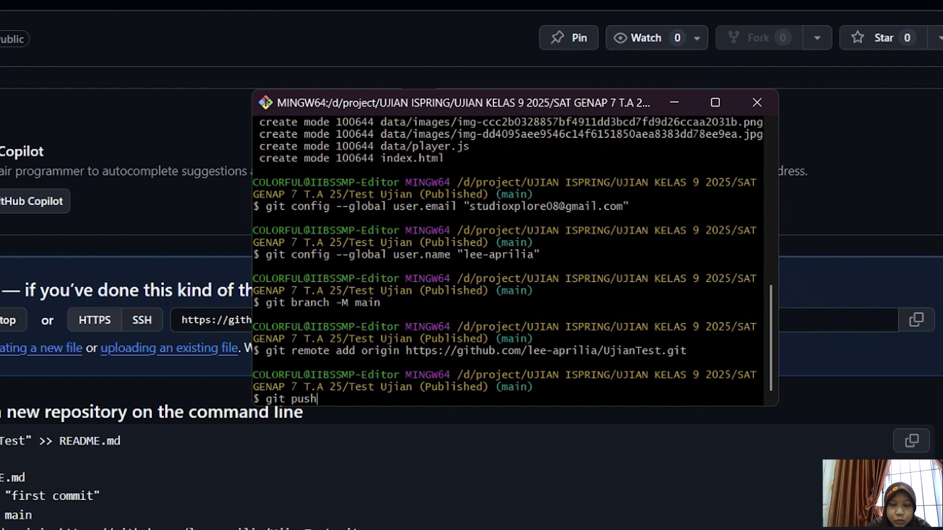
{"action": "type", "text": " -u"}
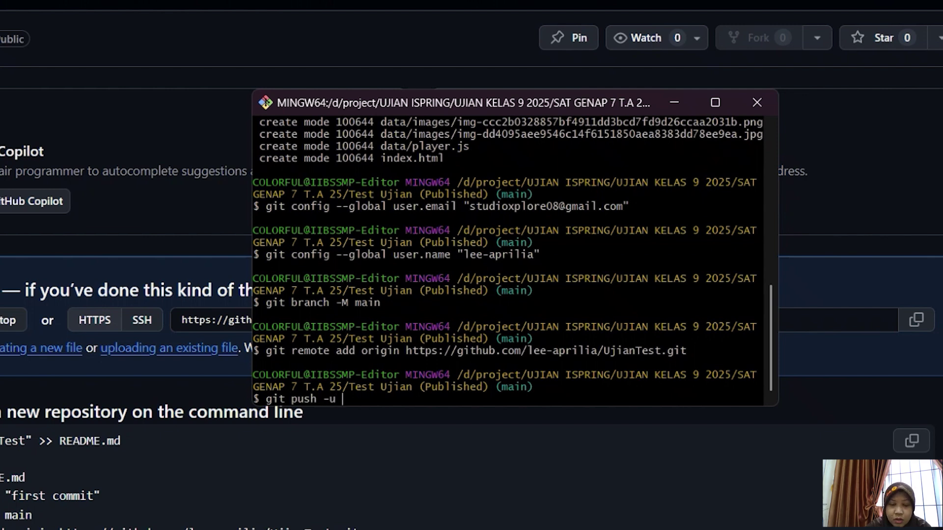
{"action": "type", "text": " p"}
{"action": "key", "text": "BackSpace"}
{"action": "type", "text": "origin main"}
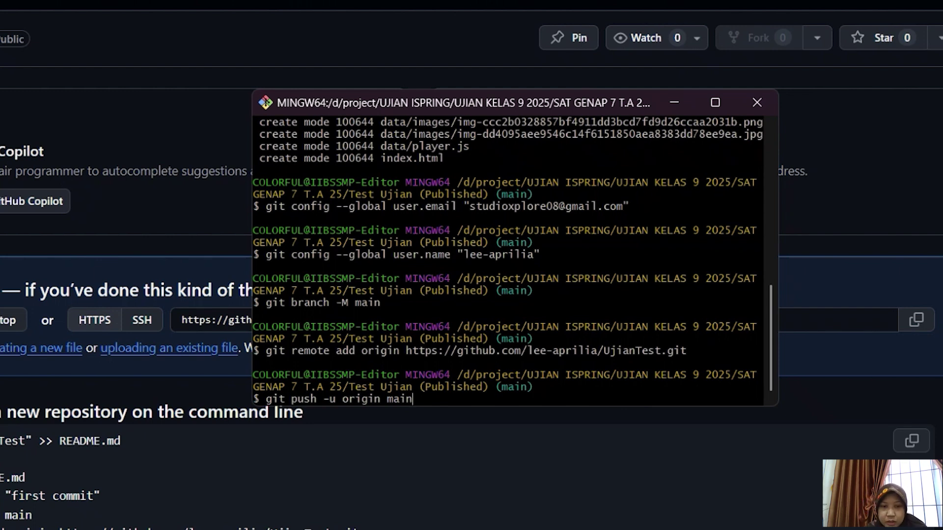
{"action": "key", "text": "Return"}
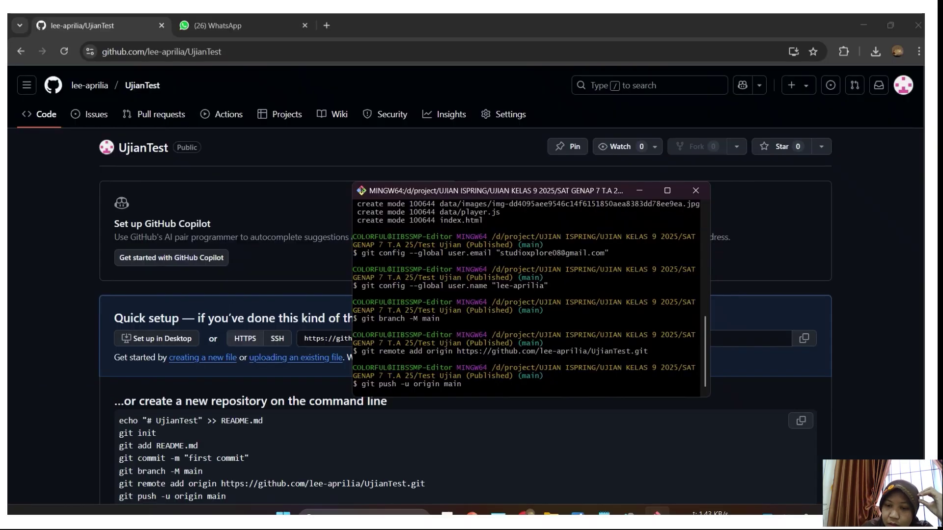
Step: Authorize the push by signing in to GitHub with the browser, and return to Git Bash
{"action": "mouse_move", "coordinate": [671, 514]}
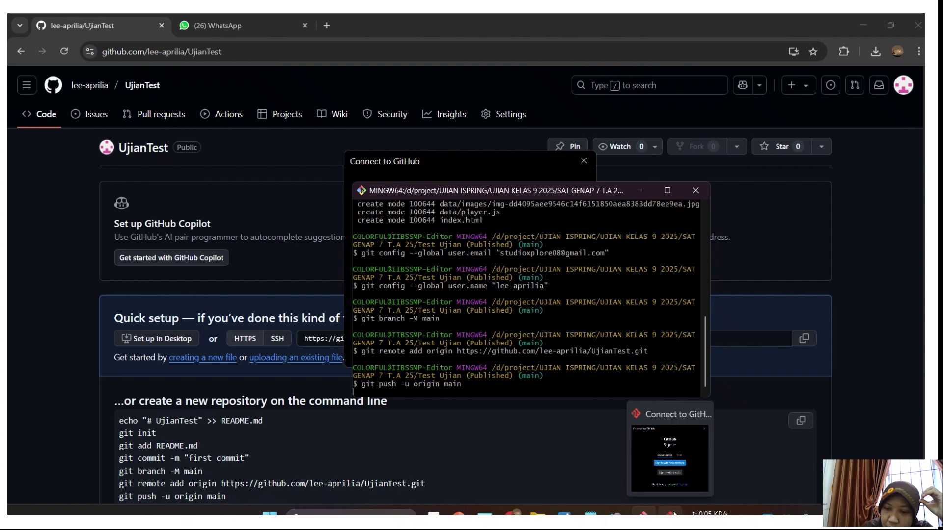
{"action": "left_click", "coordinate": [638, 458]}
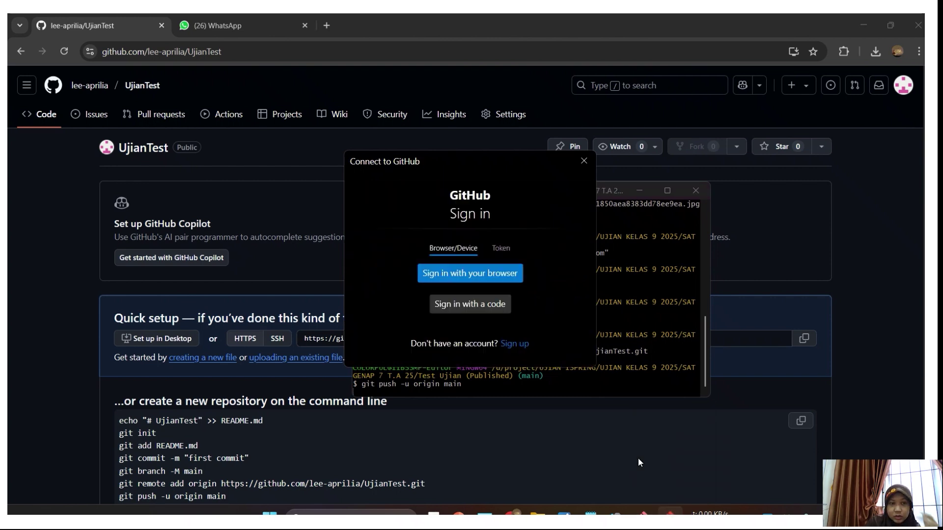
{"action": "left_click", "coordinate": [443, 276]}
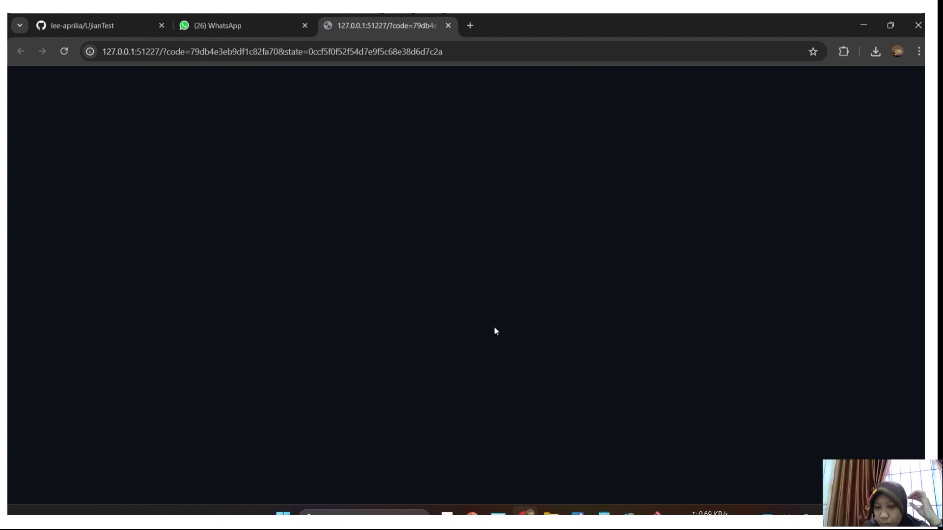
{"action": "left_click", "coordinate": [657, 511]}
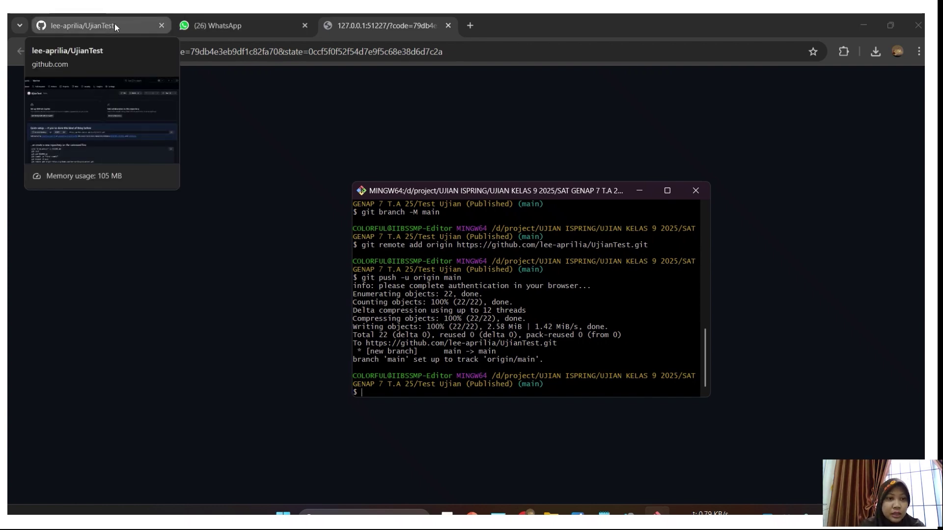
Step: Switch to the UjianTest repository page in Chrome and reload it to check the pushed files
{"action": "left_click", "coordinate": [114, 25]}
{"action": "scroll", "coordinate": [164, 357], "scroll_direction": "down", "scroll_amount": 3}
{"action": "scroll", "coordinate": [150, 345], "scroll_direction": "up", "scroll_amount": 3}
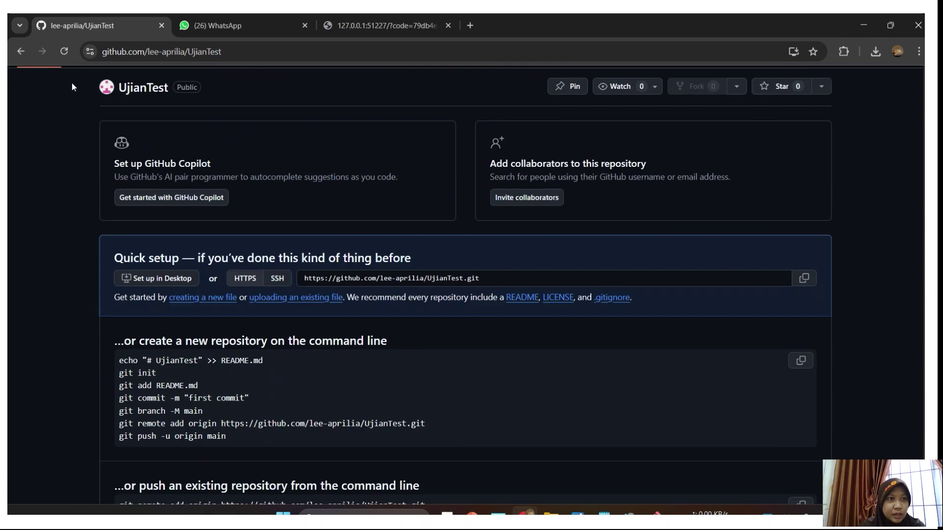
{"action": "left_click", "coordinate": [64, 51]}
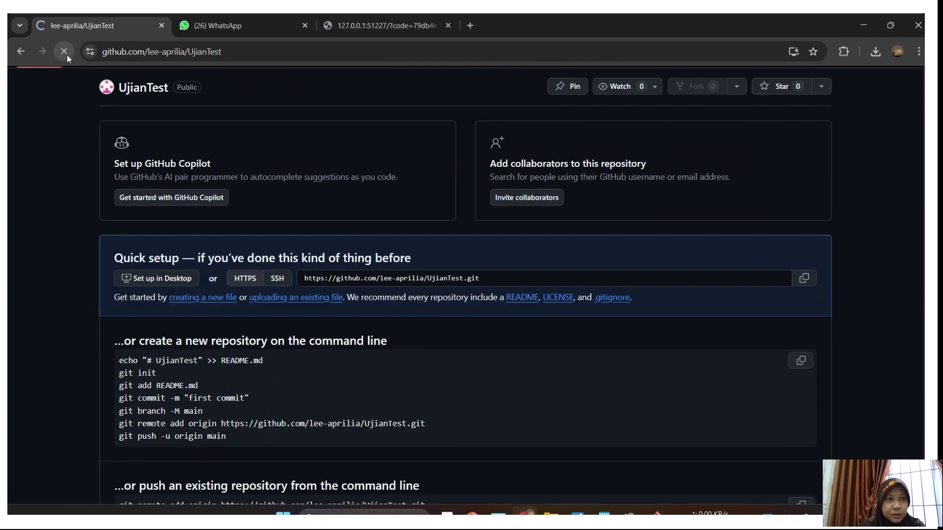
{"action": "scroll", "coordinate": [189, 310], "scroll_direction": "down", "scroll_amount": 2}
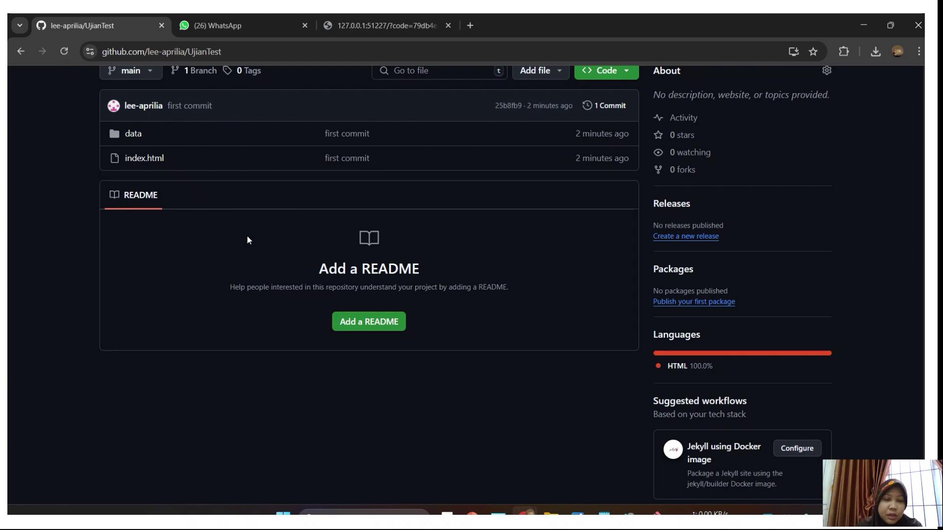
{"action": "scroll", "coordinate": [248, 236], "scroll_direction": "up", "scroll_amount": 3}
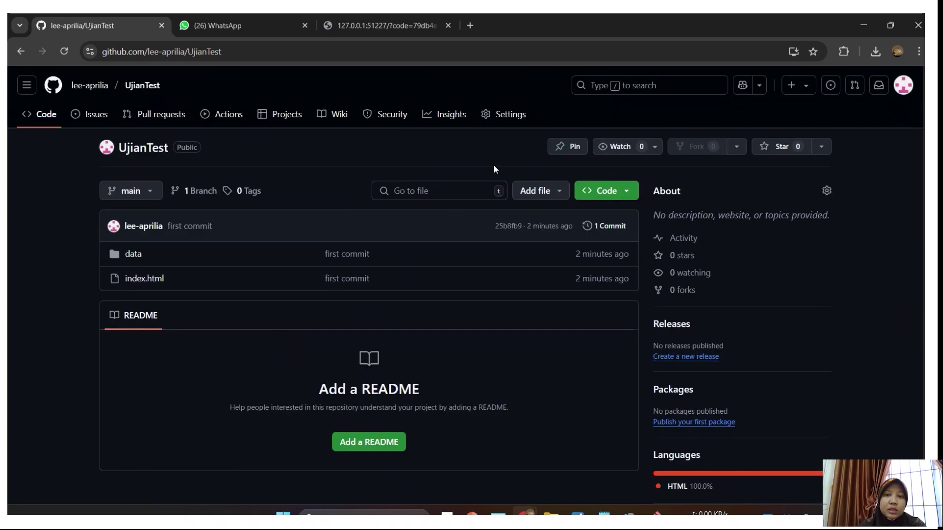
Step: Enable GitHub Pages in the repository's settings, deploying from the main branch and the / (root) folder, and save
{"action": "left_click", "coordinate": [501, 116]}
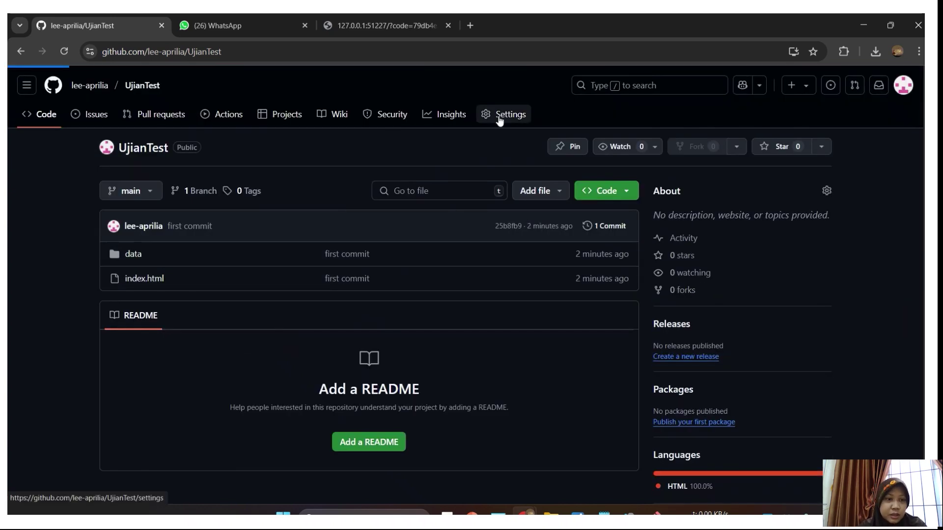
{"action": "scroll", "coordinate": [158, 367], "scroll_direction": "down", "scroll_amount": 1}
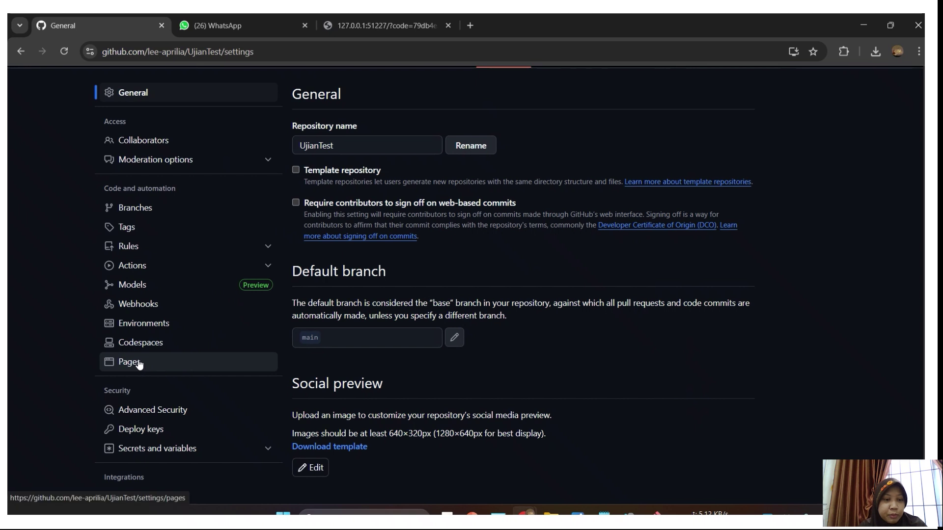
{"action": "left_click", "coordinate": [133, 362]}
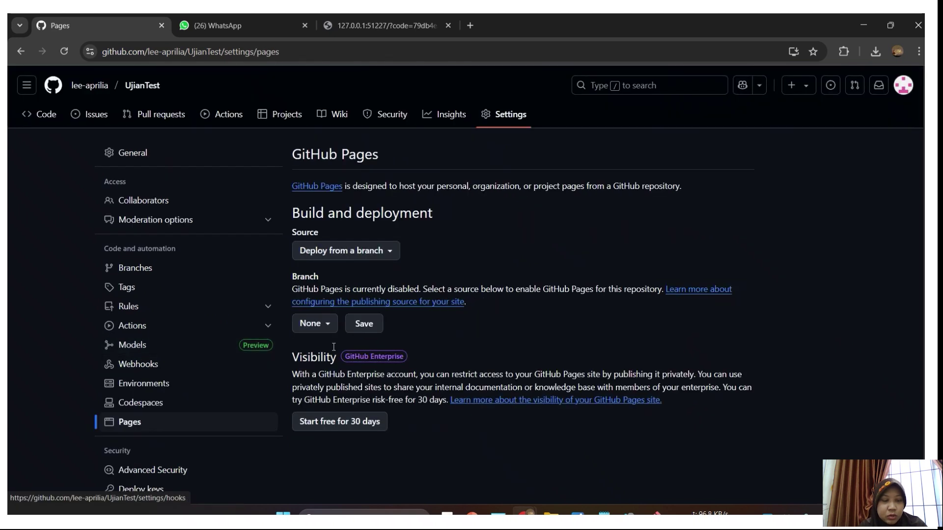
{"action": "left_click", "coordinate": [328, 325]}
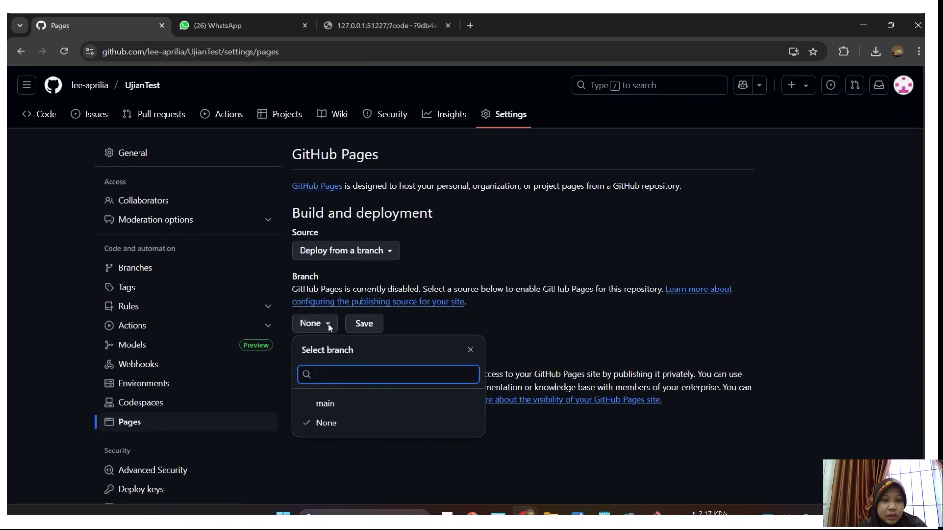
{"action": "left_click", "coordinate": [324, 404]}
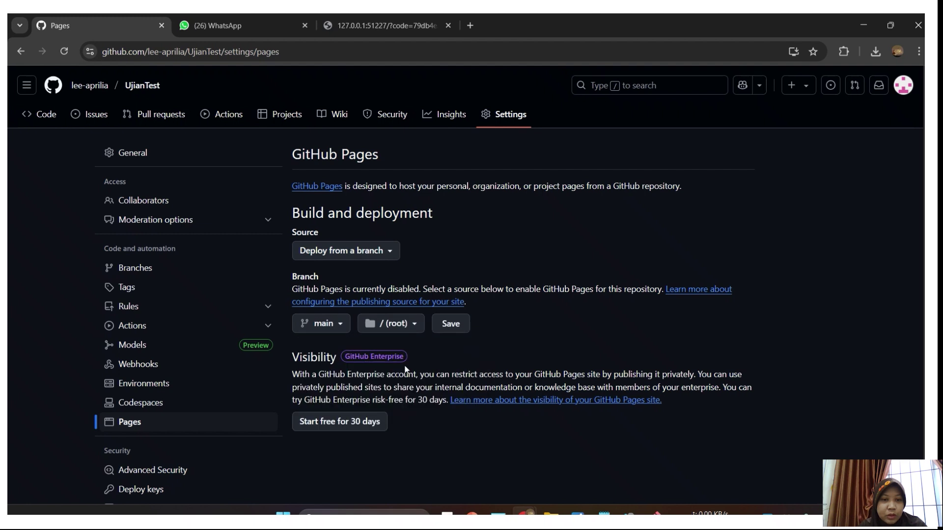
{"action": "left_click", "coordinate": [458, 326]}
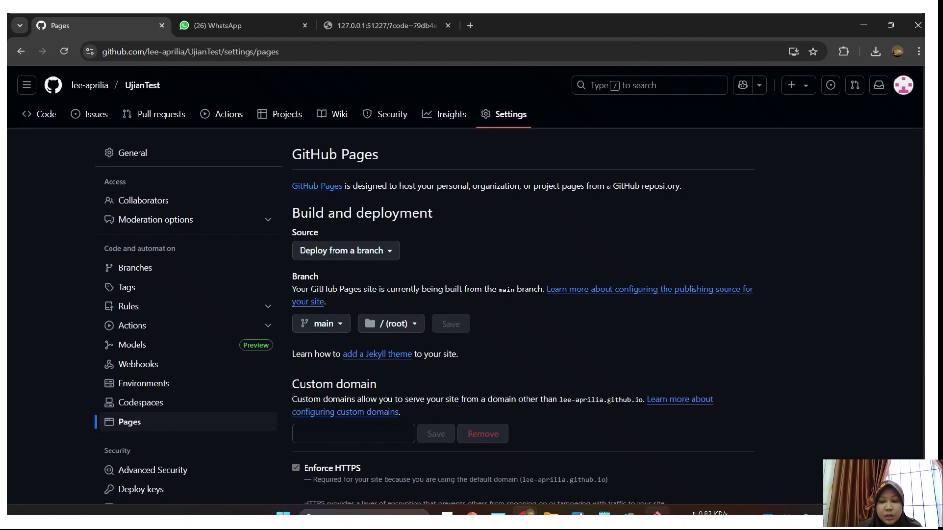
Step: Switch to Git Bash and review the executed commands from git init through git push
{"action": "left_click", "coordinate": [657, 514]}
{"action": "scroll", "coordinate": [472, 314], "scroll_direction": "up", "scroll_amount": 4}
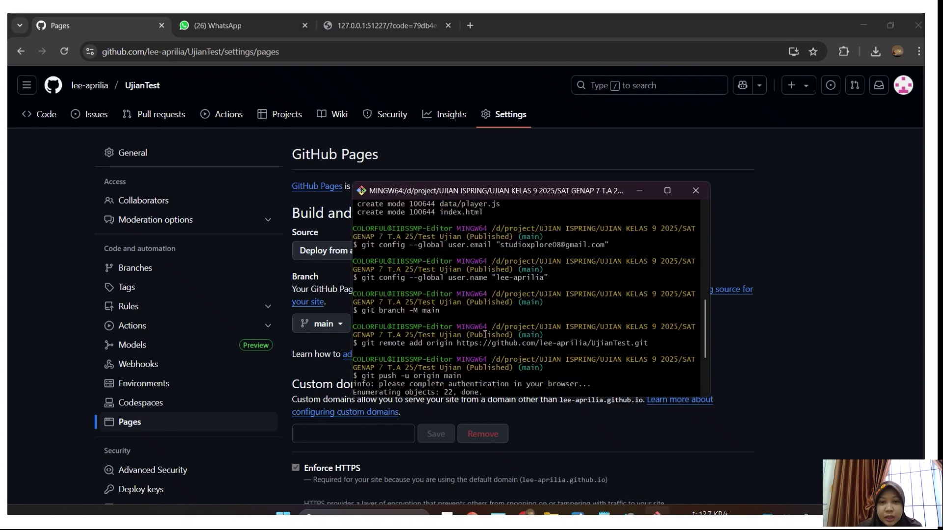
{"action": "scroll", "coordinate": [486, 335], "scroll_direction": "up", "scroll_amount": 4}
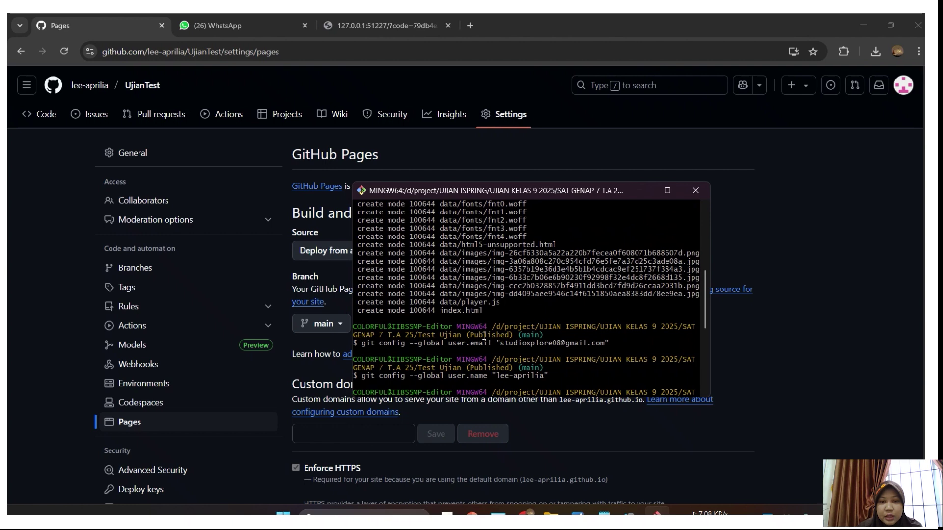
{"action": "scroll", "coordinate": [485, 335], "scroll_direction": "up", "scroll_amount": 8}
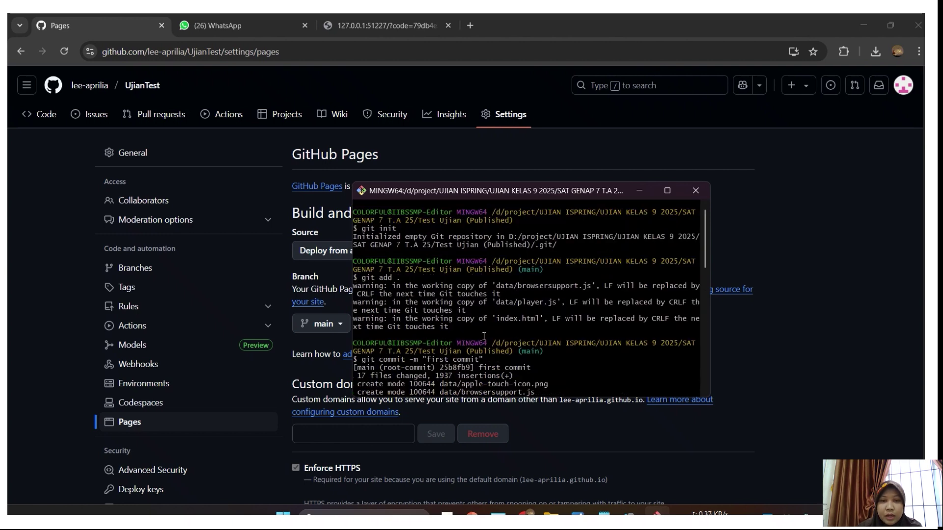
{"action": "scroll", "coordinate": [484, 336], "scroll_direction": "down", "scroll_amount": 15}
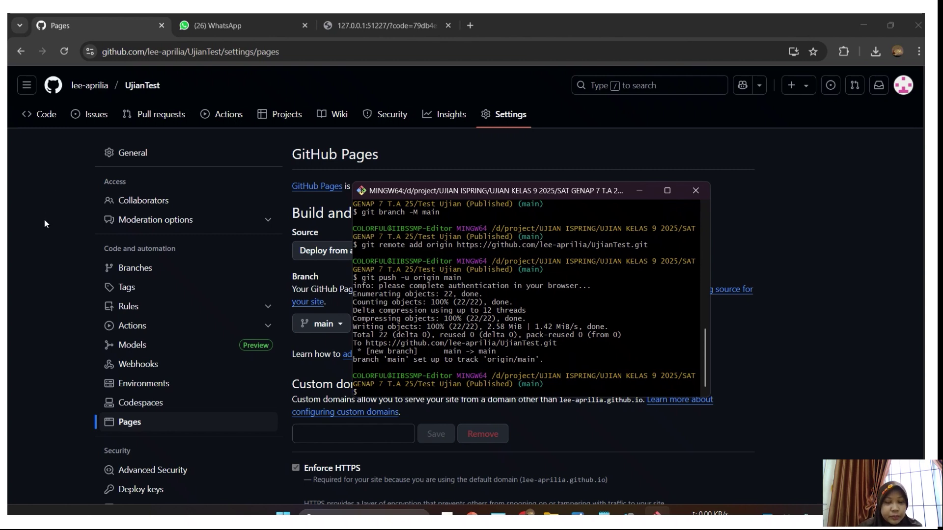
Step: Examine the published exam's files and its parent folder SAT GENAP 7 T.A 25 in File Explorer, and return to Git Bash
{"action": "left_click", "coordinate": [657, 515]}
{"action": "mouse_move", "coordinate": [551, 515]}
{"action": "left_click", "coordinate": [505, 462]}
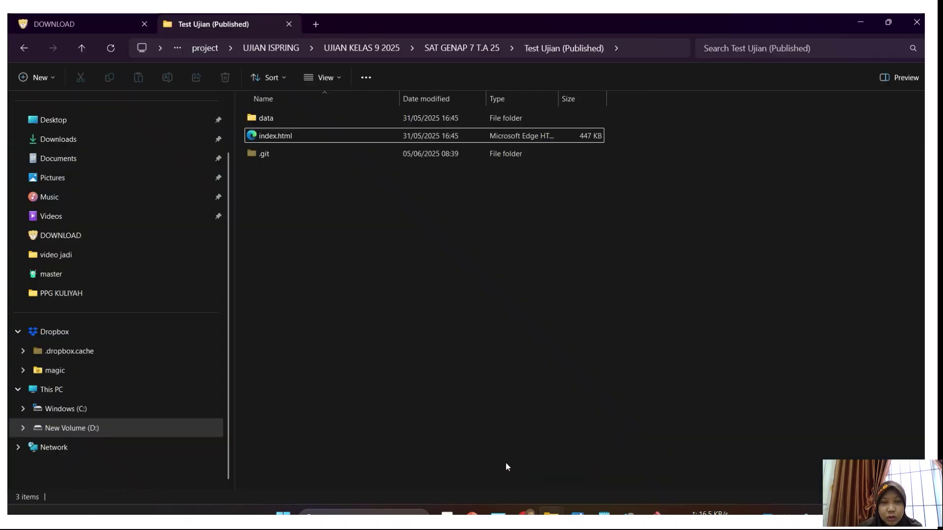
{"action": "left_click", "coordinate": [282, 135]}
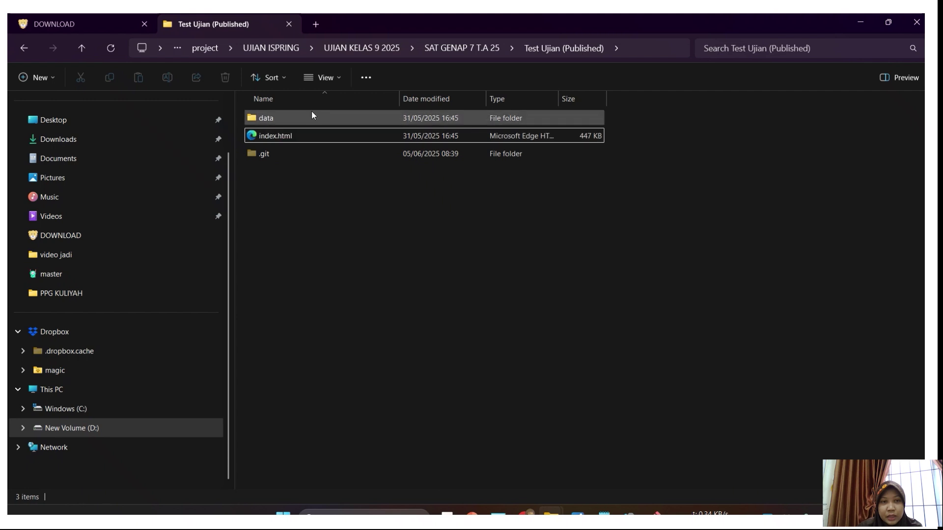
{"action": "left_click", "coordinate": [473, 47]}
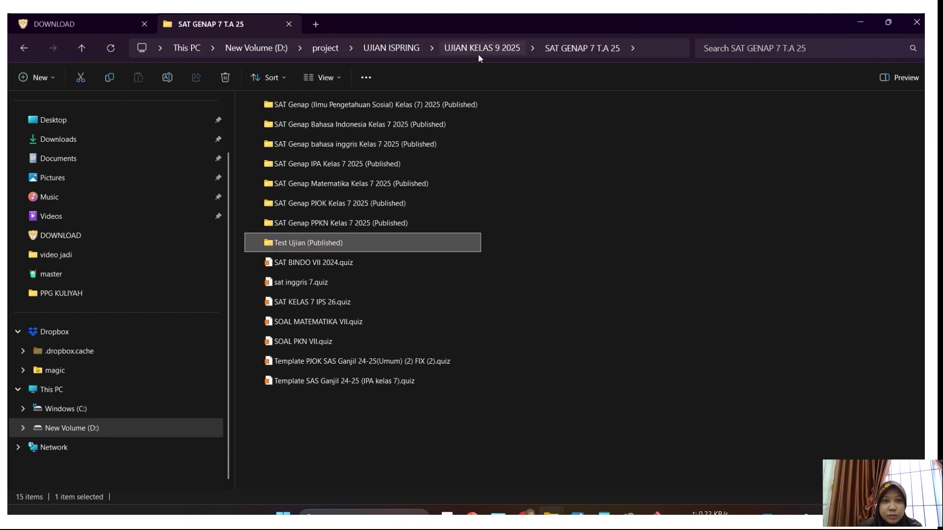
{"action": "left_click", "coordinate": [356, 225]}
{"action": "left_click", "coordinate": [341, 241]}
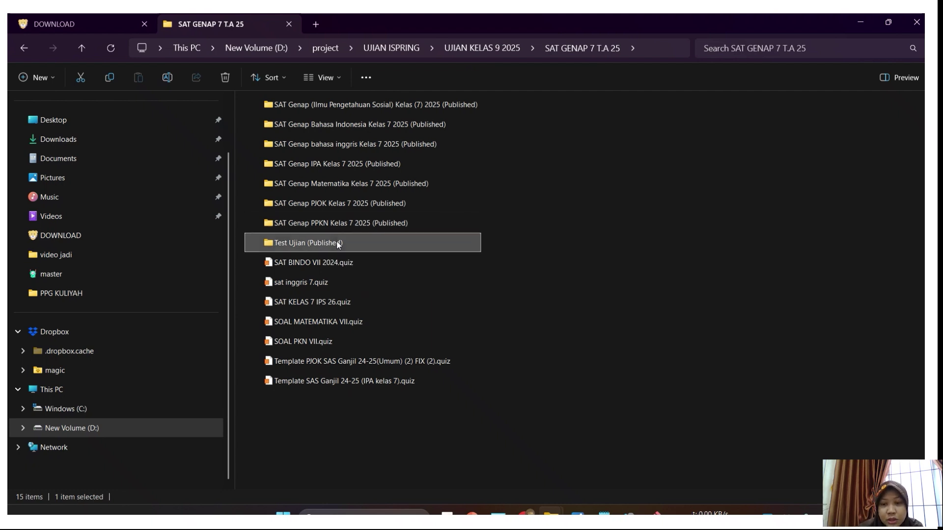
{"action": "left_click", "coordinate": [658, 514]}
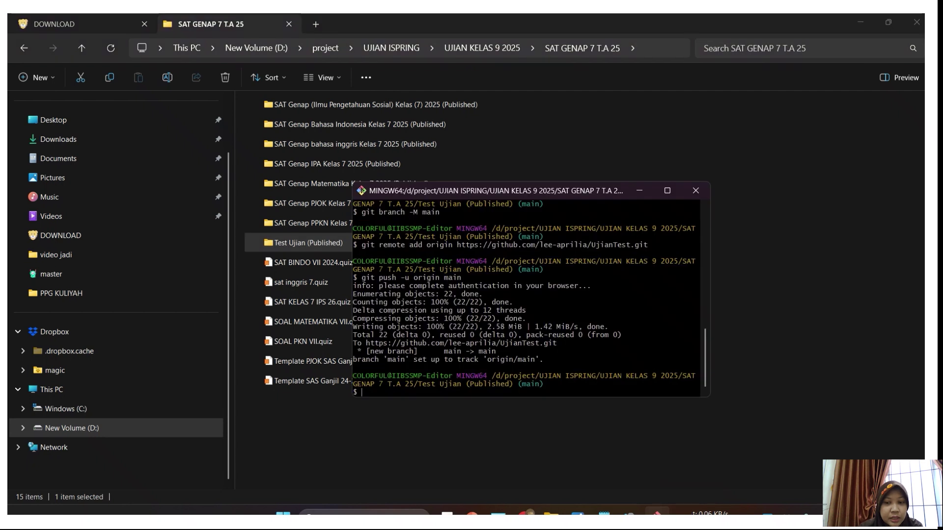
Step: Review the executed git config --global user.email and user.name commands in Git Bash
{"action": "scroll", "coordinate": [435, 293], "scroll_direction": "up", "scroll_amount": 4}
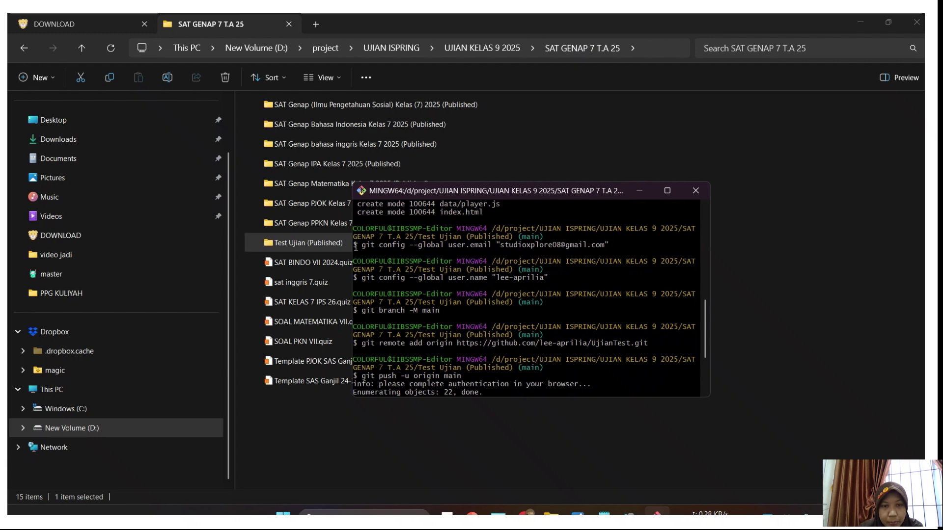
{"action": "left_click_drag", "start_coordinate": [356, 246], "coordinate": [609, 245]}
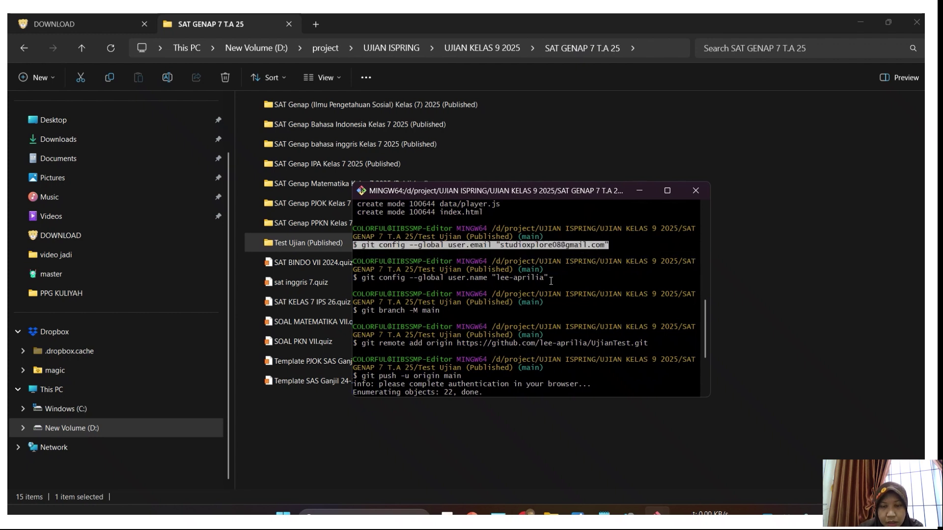
{"action": "left_click_drag", "start_coordinate": [551, 281], "coordinate": [361, 277]}
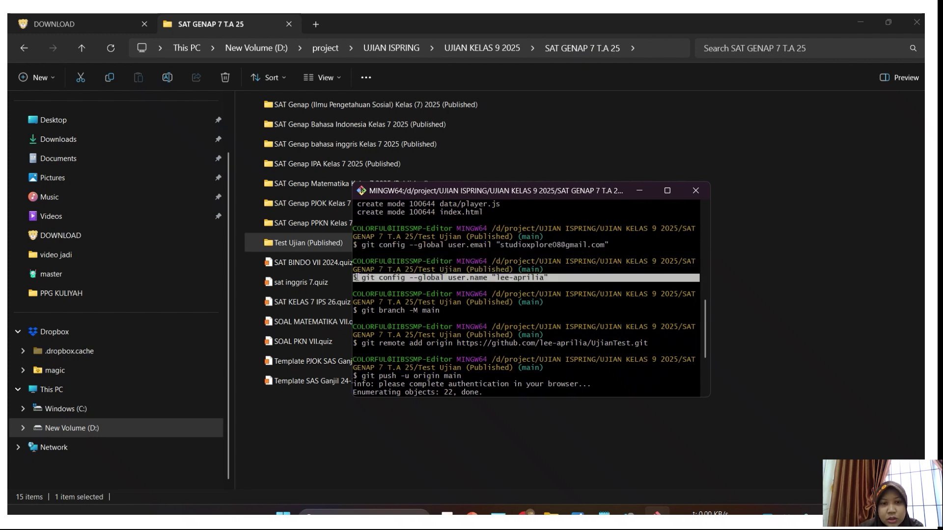
{"action": "left_click", "coordinate": [425, 433]}
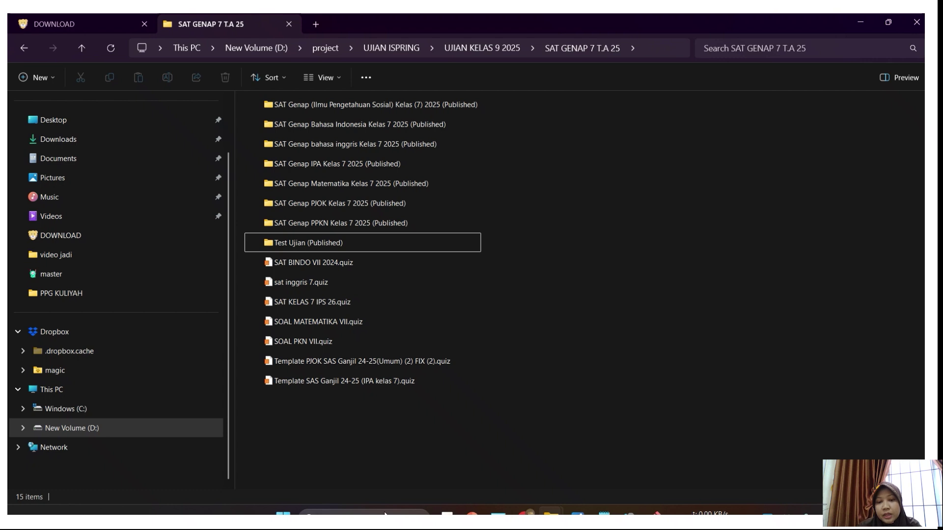
Step: Switch to Control Panel, search its home page for "cre" and open Credential Manager
{"action": "left_click", "coordinate": [498, 513]}
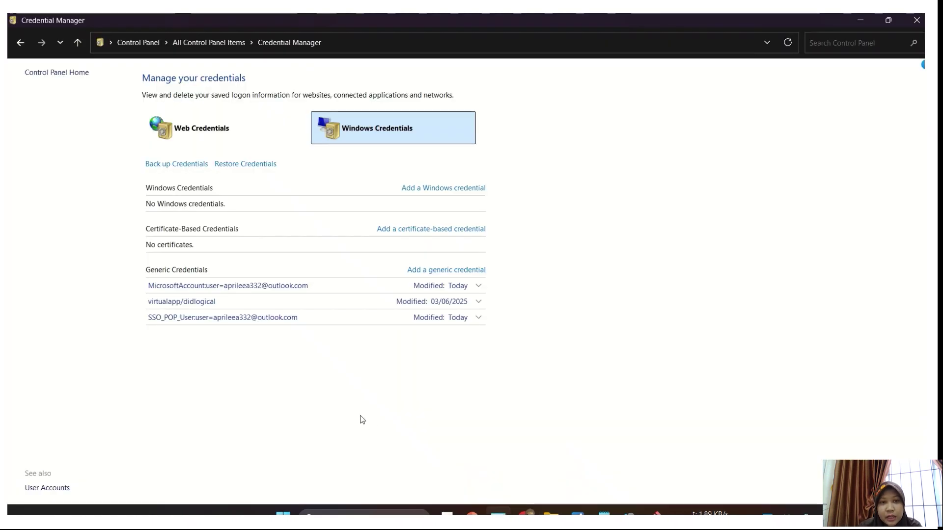
{"action": "left_click", "coordinate": [140, 41]}
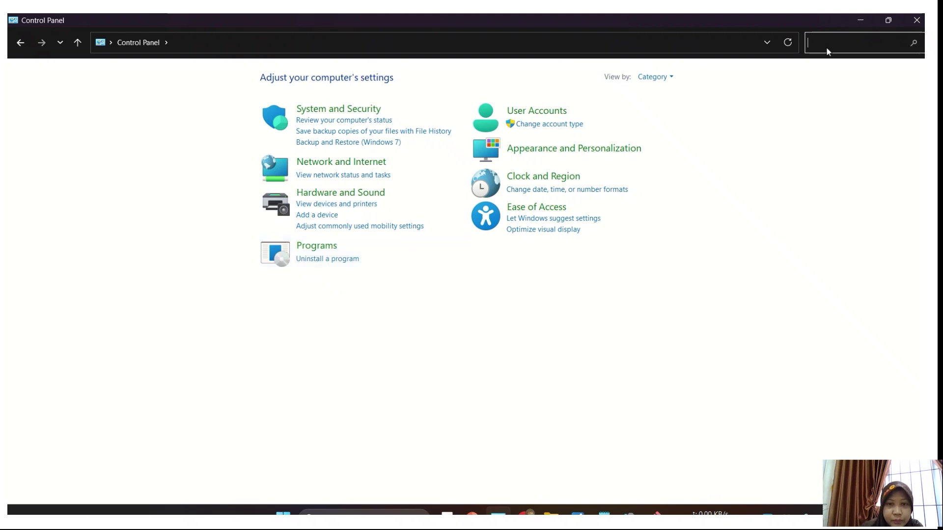
{"action": "type", "text": "cre"}
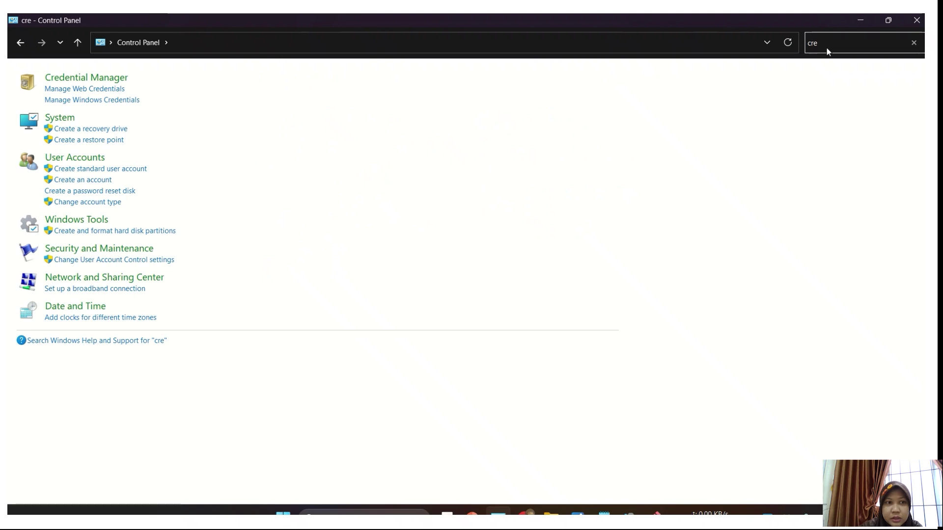
{"action": "type", "text": "se"}
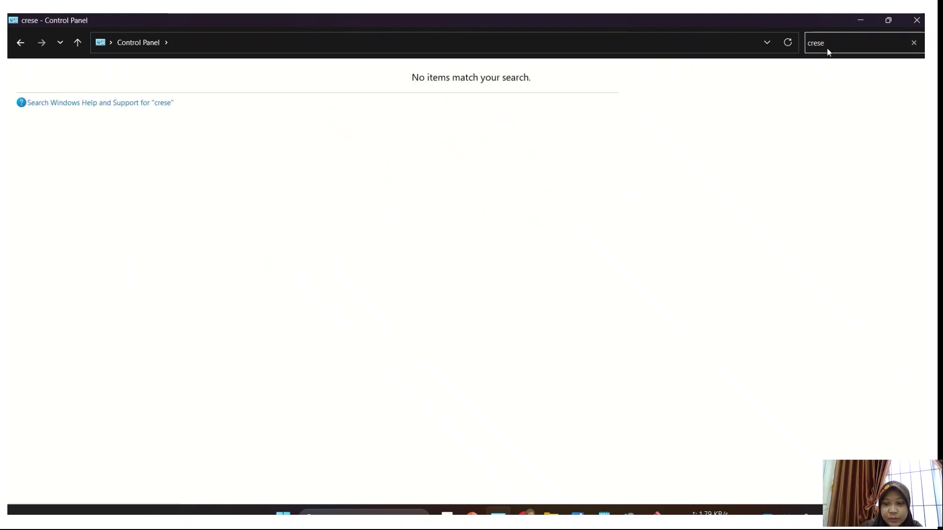
{"action": "key", "text": "BackSpace"}
{"action": "key", "text": "BackSpace"}
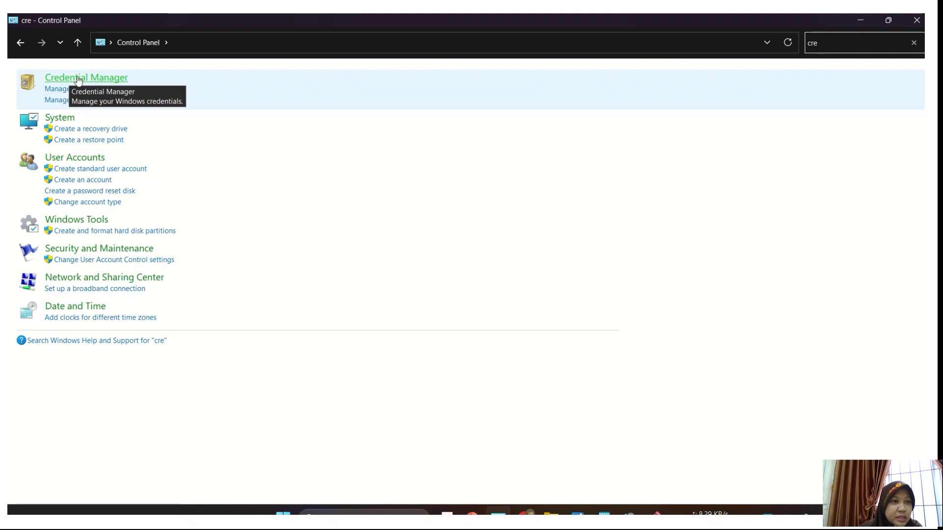
{"action": "left_click", "coordinate": [72, 79]}
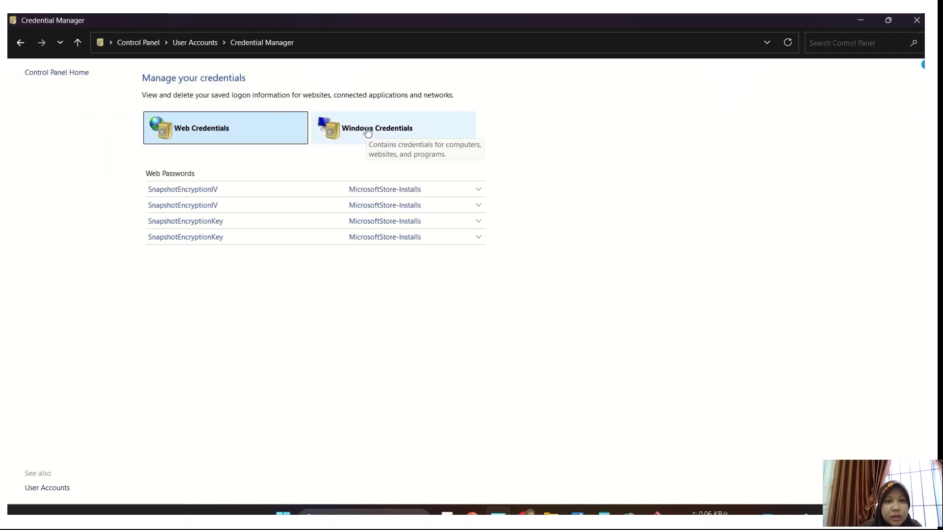
{"action": "left_click", "coordinate": [367, 131]}
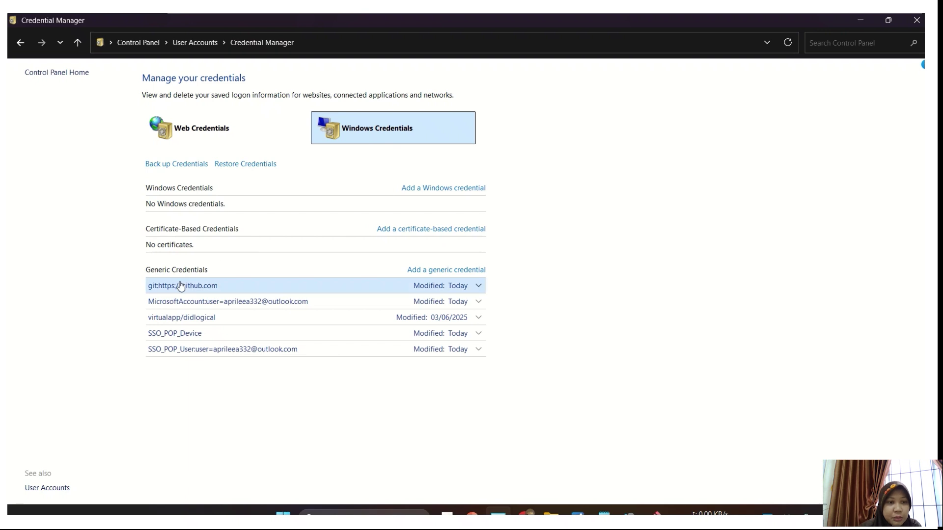
{"action": "left_click", "coordinate": [470, 290]}
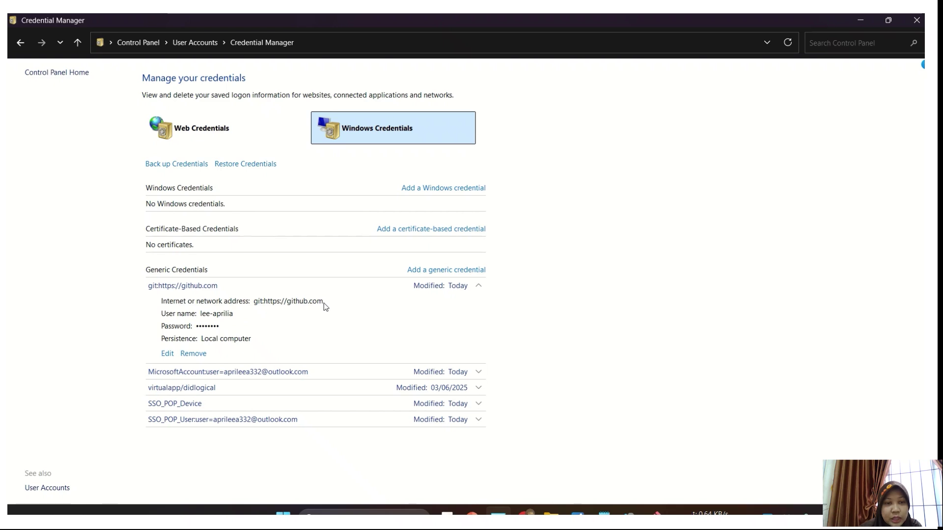
{"action": "left_click", "coordinate": [861, 20]}
Step: Return to the UjianTest GitHub Pages settings in Chrome, open the live site in a new tab and review its address
{"action": "left_click", "coordinate": [858, 25]}
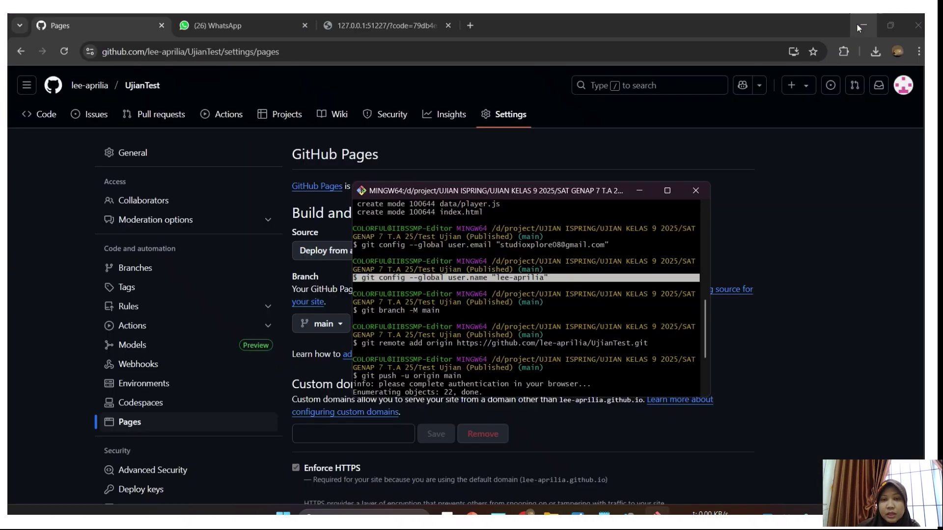
{"action": "left_click", "coordinate": [638, 191]}
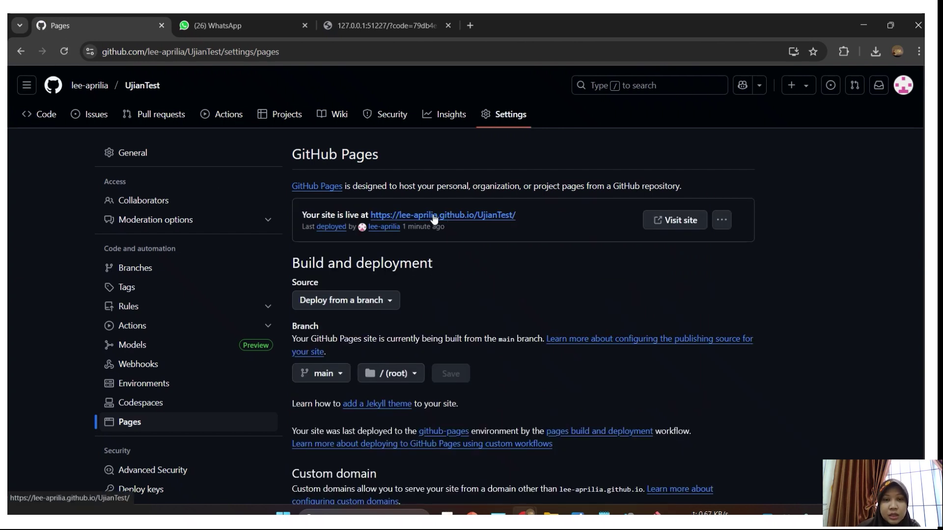
{"action": "right_click", "coordinate": [482, 218]}
{"action": "left_click", "coordinate": [542, 231]}
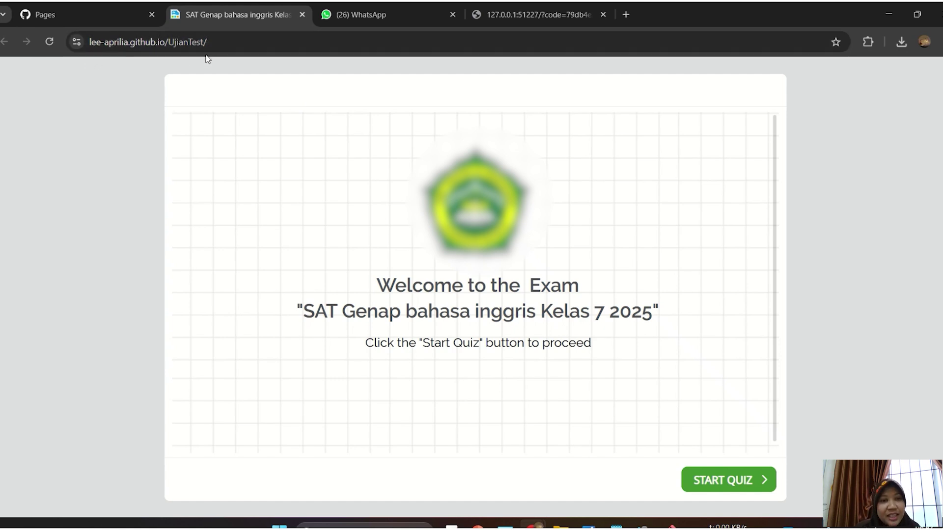
{"action": "left_click_drag", "start_coordinate": [230, 45], "coordinate": [90, 51]}
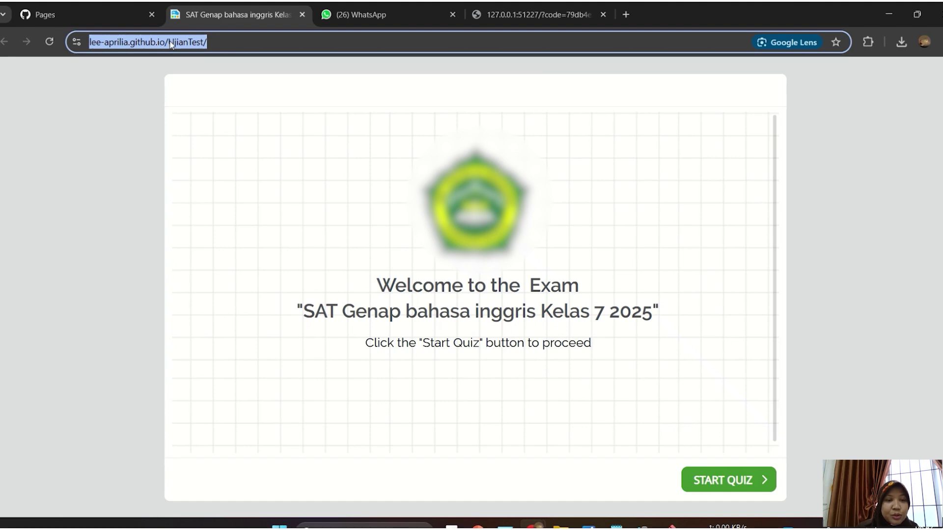
{"action": "key", "text": "End"}
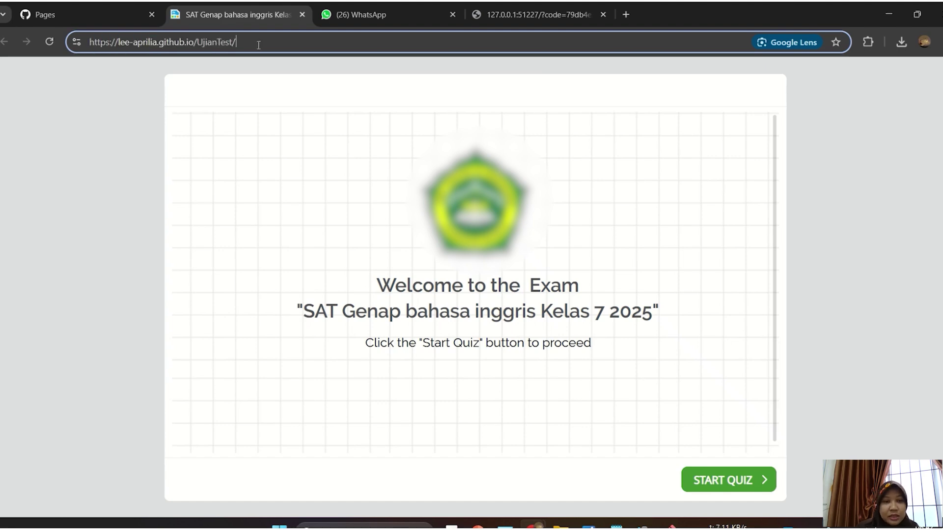
Step: Start the published quiz, enter 1 for No Peserta, Nama, Kelas and No. Ruangan, submit the details and continue past the instructions
{"action": "left_click", "coordinate": [729, 482]}
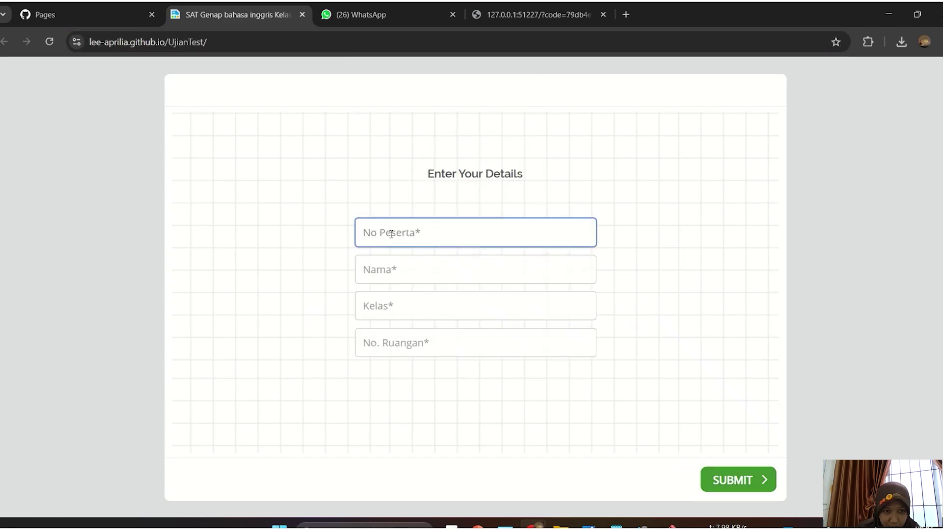
{"action": "type", "text": "1"}
{"action": "key", "text": "Tab"}
{"action": "type", "text": "1"}
{"action": "key", "text": "Tab"}
{"action": "type", "text": "1"}
{"action": "key", "text": "Tab"}
{"action": "type", "text": "1"}
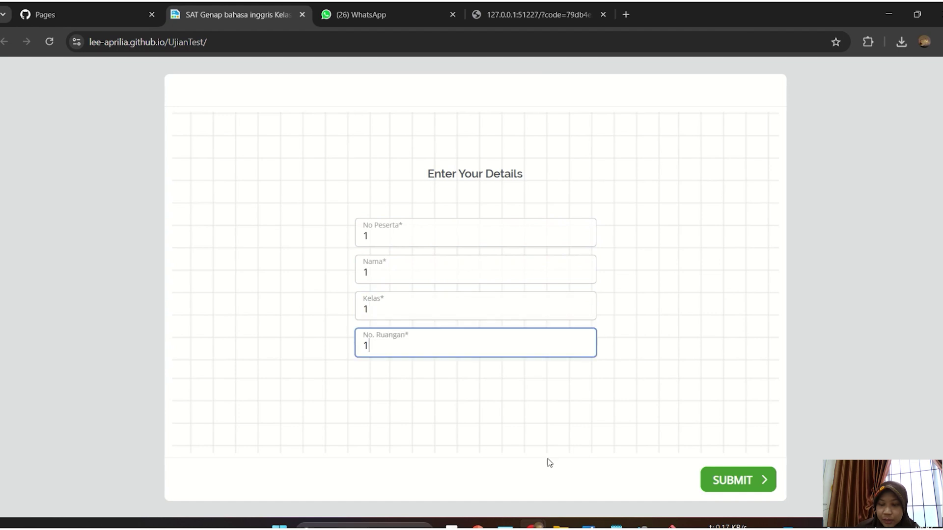
{"action": "left_click", "coordinate": [733, 489]}
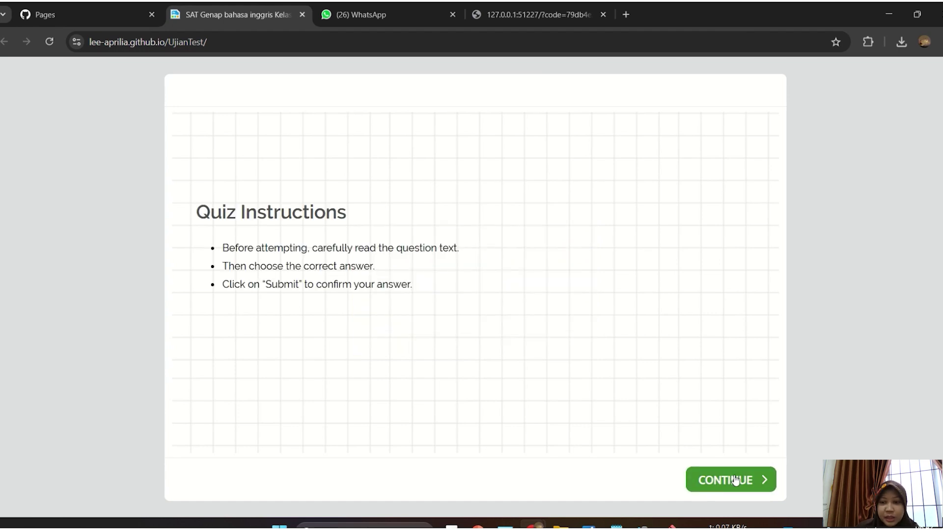
{"action": "left_click", "coordinate": [709, 482]}
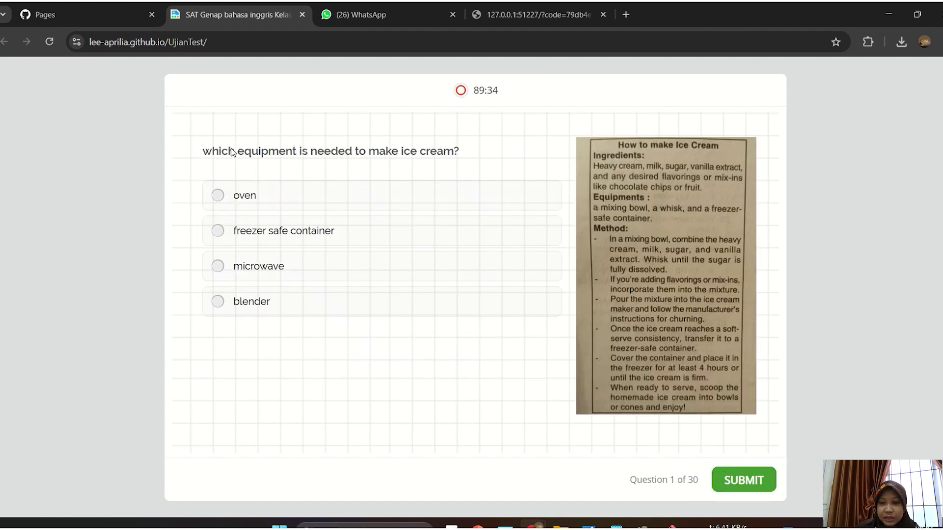
Step: Test the first three exam questions, choosing "oven", "because jimmy says goodbye" and "bake the mixture"
{"action": "left_click", "coordinate": [241, 197]}
{"action": "left_click", "coordinate": [744, 476]}
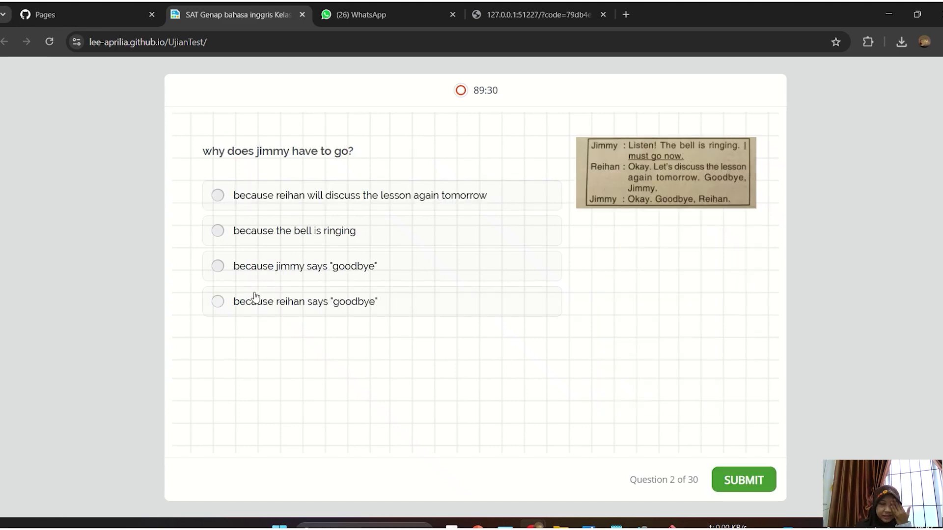
{"action": "left_click", "coordinate": [269, 273]}
{"action": "left_click", "coordinate": [745, 480]}
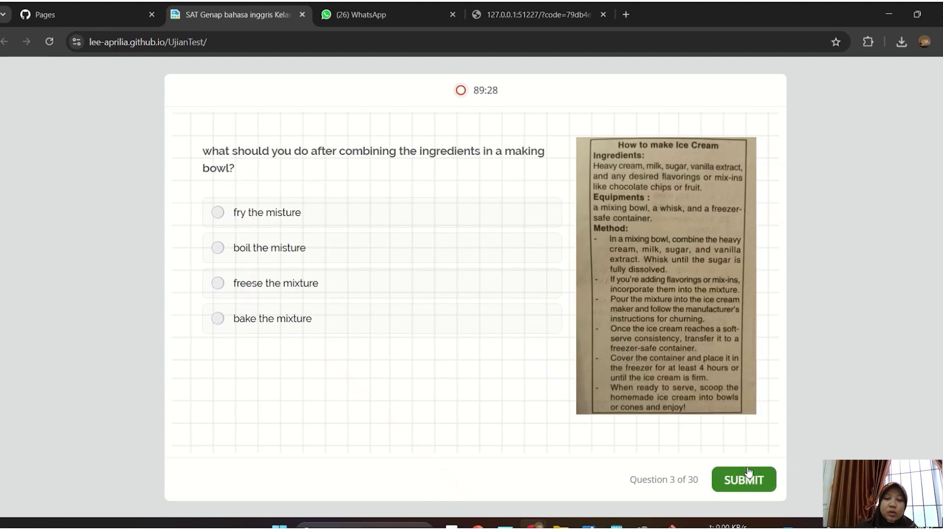
{"action": "left_click", "coordinate": [235, 320]}
{"action": "left_click", "coordinate": [720, 473]}
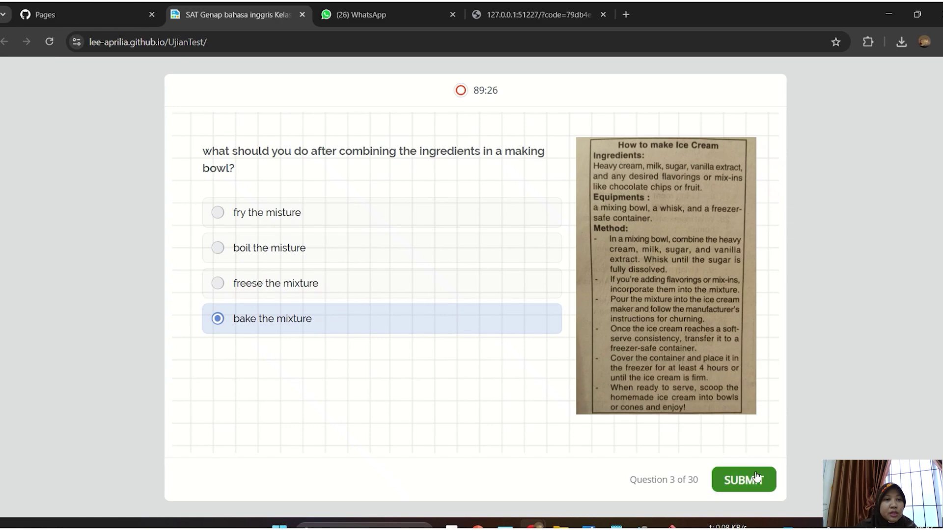
{"action": "left_click", "coordinate": [287, 287]}
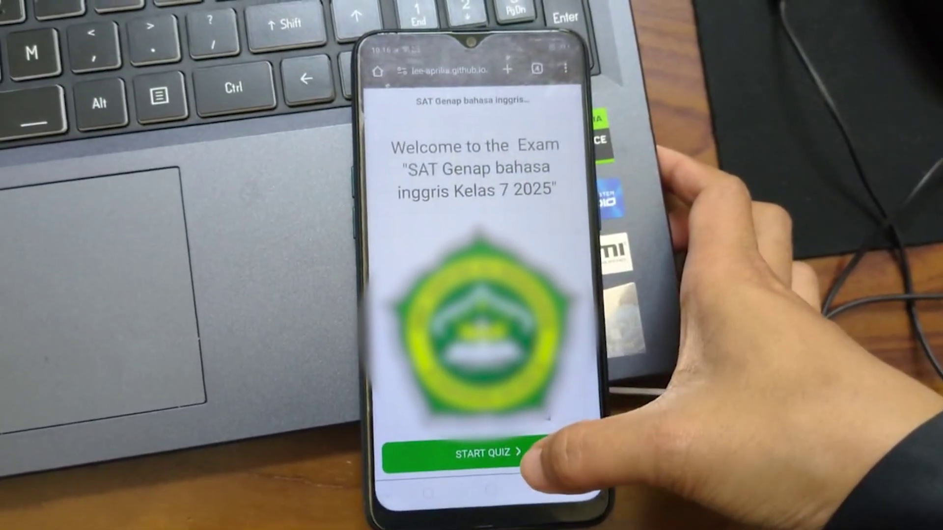
{"action": "left_click", "coordinate": [541, 455]}
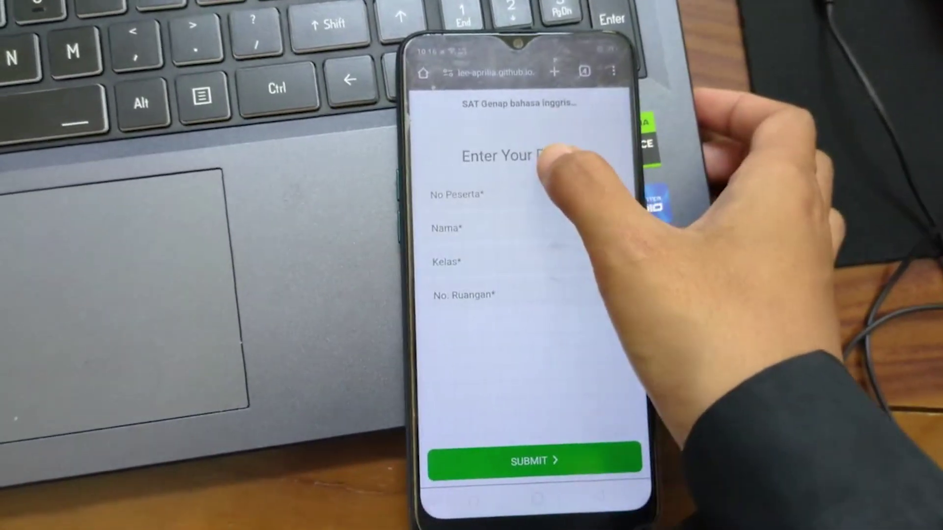
{"action": "left_click", "coordinate": [526, 194]}
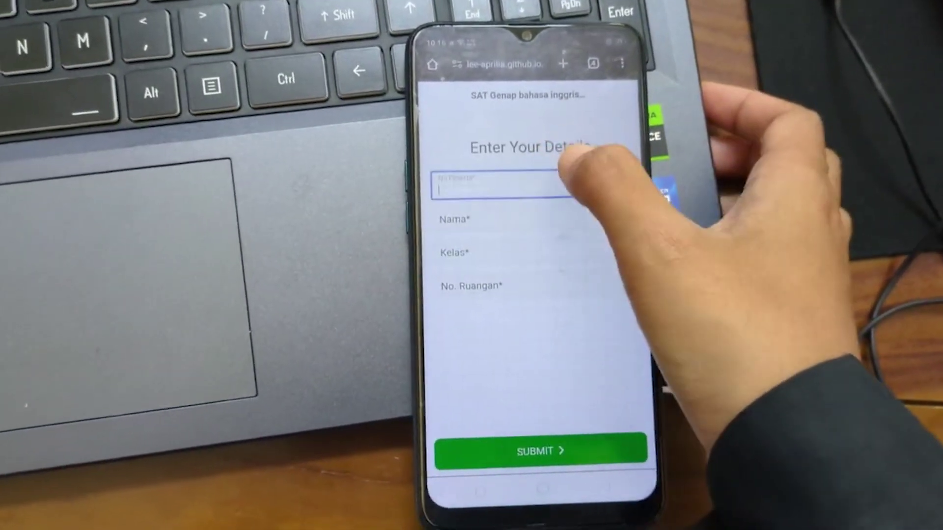
{"action": "type", "text": "1"}
{"action": "left_click", "coordinate": [491, 206]}
{"action": "type", "text": "1"}
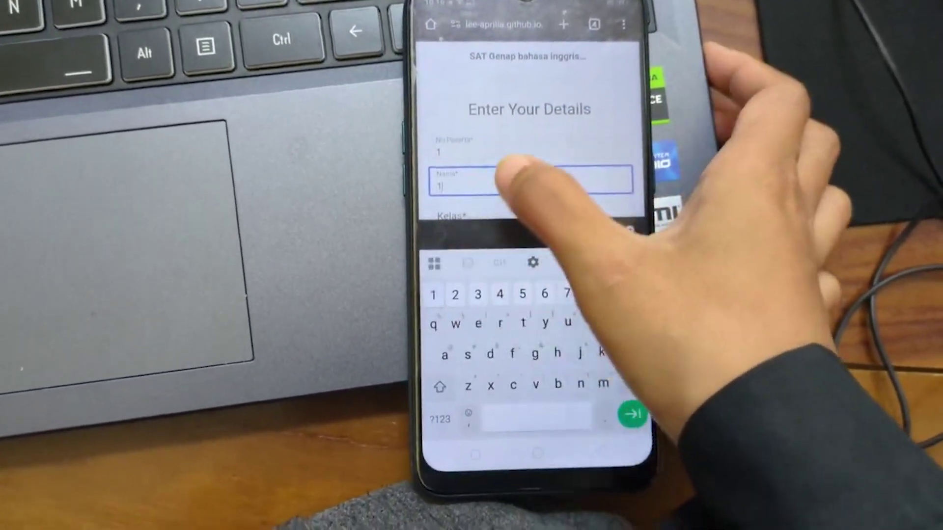
{"action": "scroll", "coordinate": [510, 187], "scroll_direction": "down", "scroll_amount": 2}
{"action": "left_click", "coordinate": [491, 127]}
{"action": "type", "text": "1"}
{"action": "left_click", "coordinate": [491, 160]}
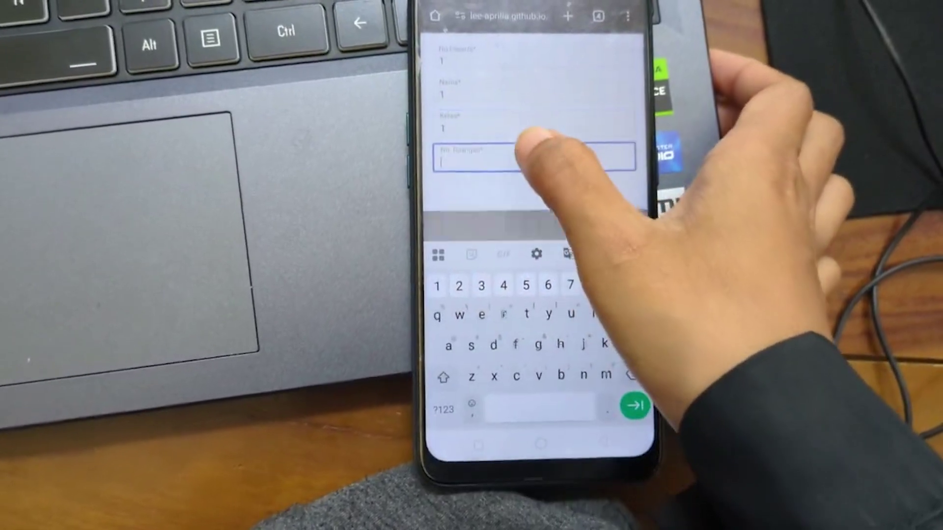
{"action": "type", "text": "2"}
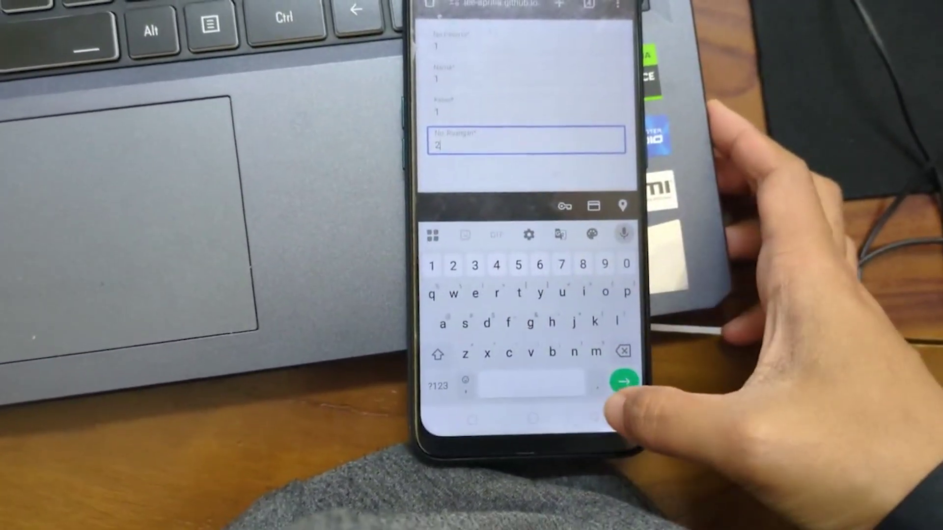
{"action": "key", "text": "Return"}
{"action": "left_click", "coordinate": [550, 379]}
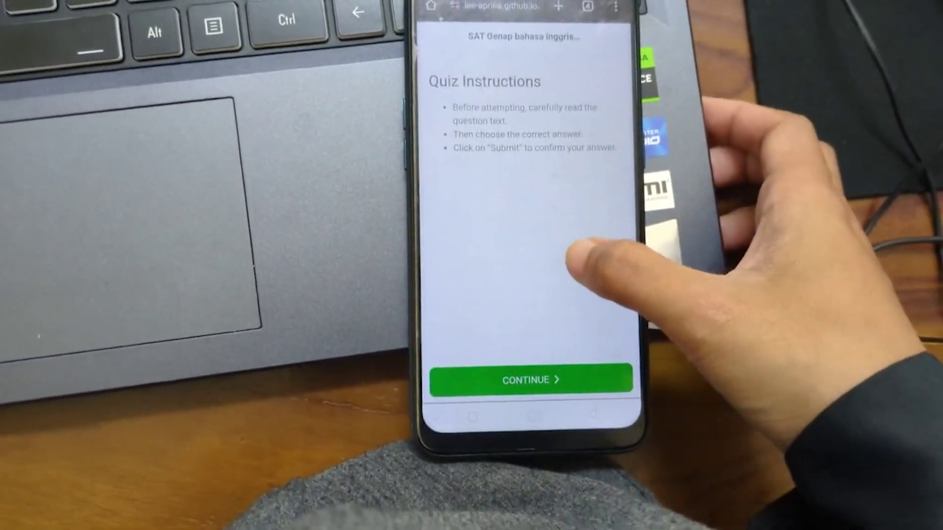
{"action": "left_click", "coordinate": [550, 381]}
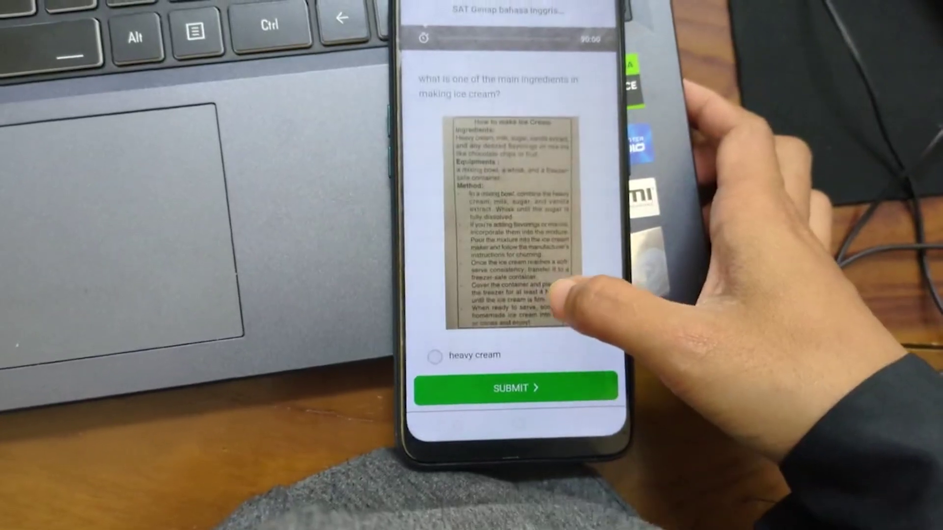
{"action": "scroll", "coordinate": [565, 246], "scroll_direction": "down", "scroll_amount": 3}
{"action": "left_click", "coordinate": [535, 239]}
{"action": "left_click", "coordinate": [555, 385]}
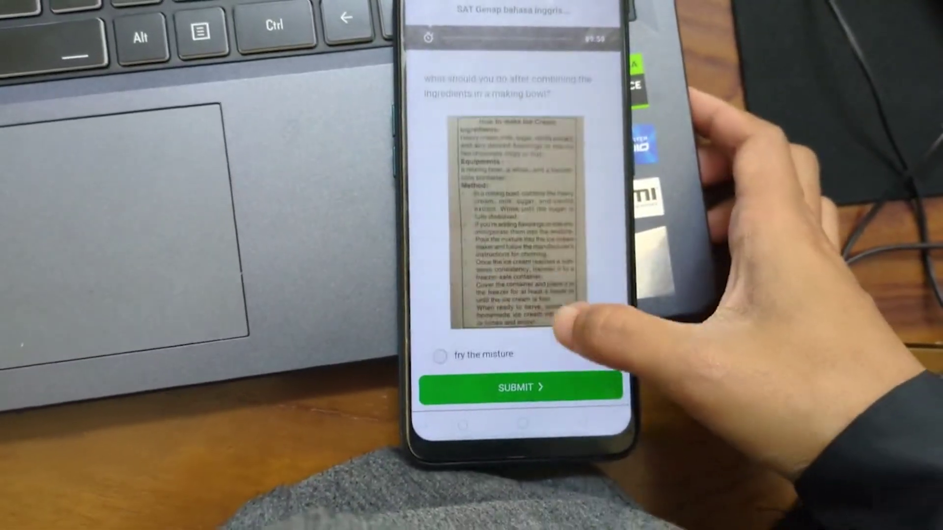